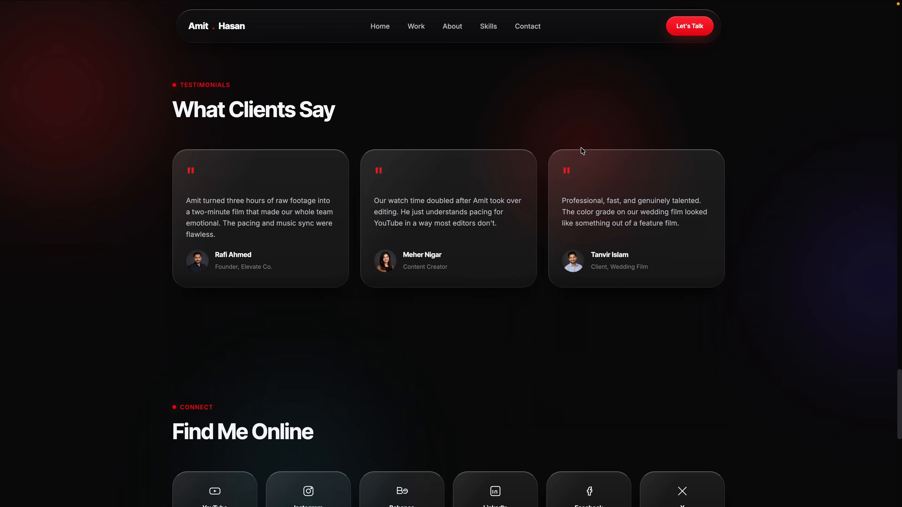
Look through the portfolio site's client testimonials, social links and contact section
scroll(582, 150, "down", 5)
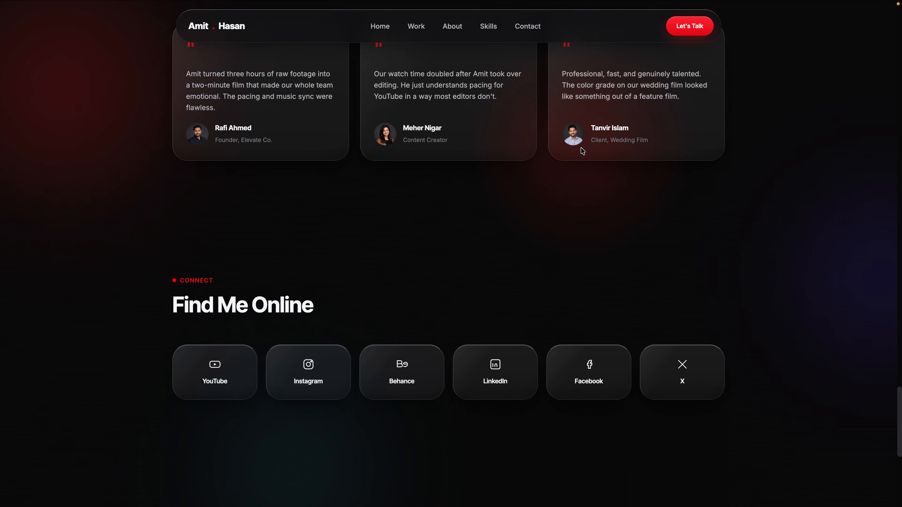
scroll(582, 150, "down", 5)
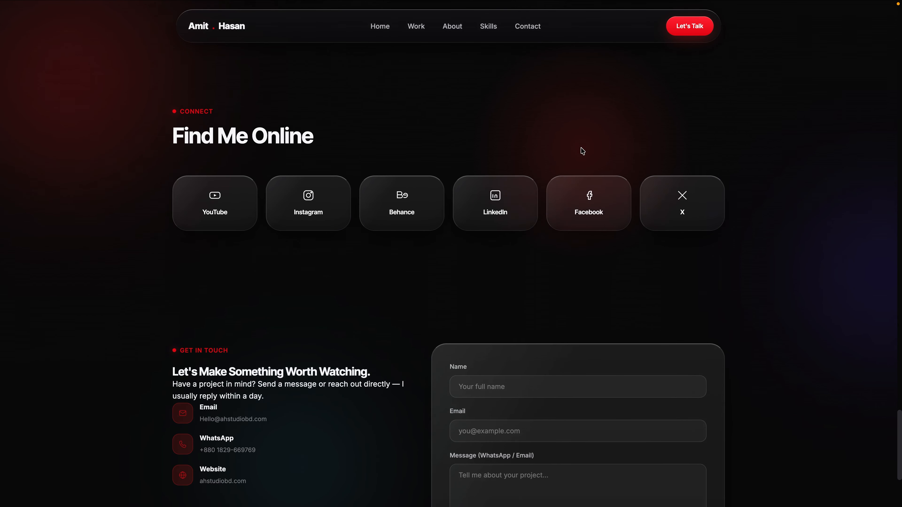
scroll(582, 151, "down", 3)
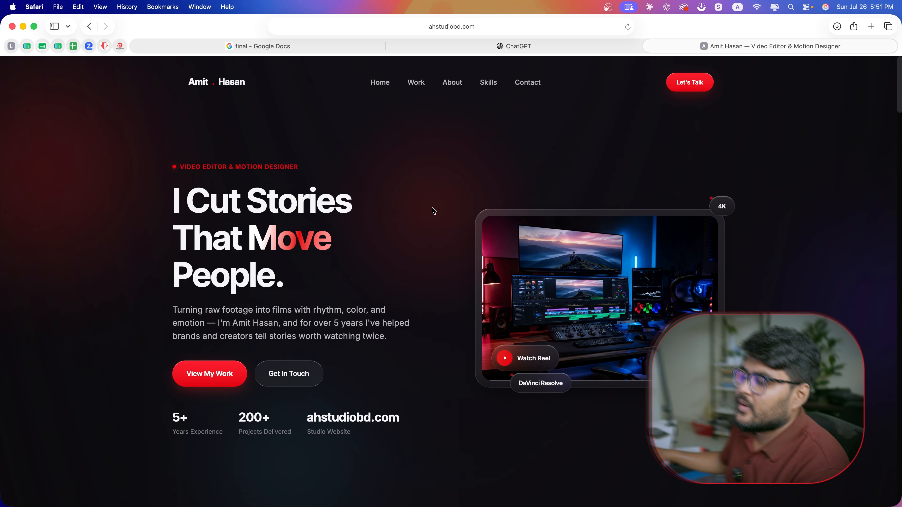
Review the portfolio homepage's hero section, the software and skills strip and the start of the About Me section
scroll(433, 210, "down", 3)
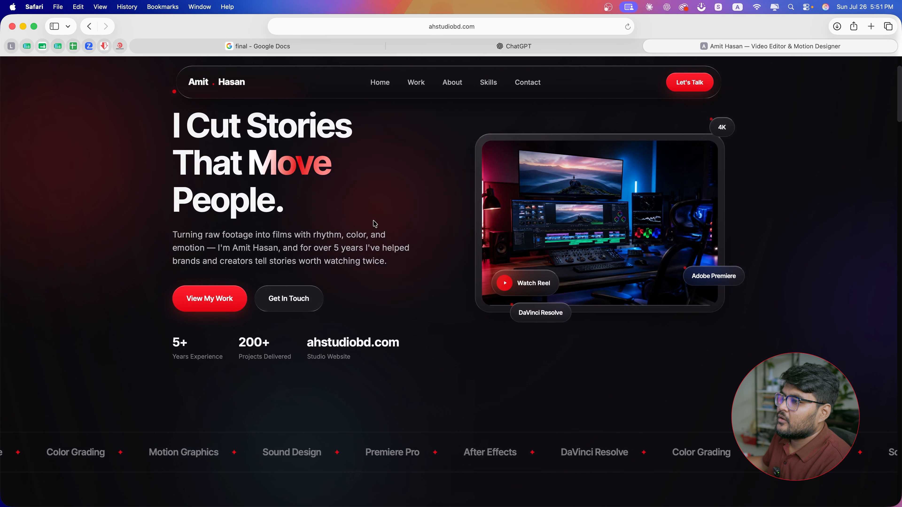
scroll(375, 223, "down", 1)
scroll(391, 213, "up", 4)
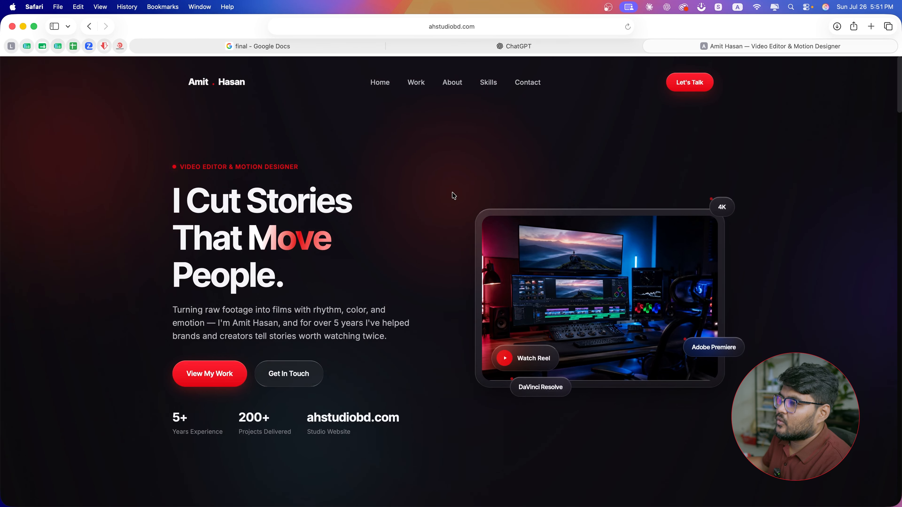
scroll(454, 199, "down", 4)
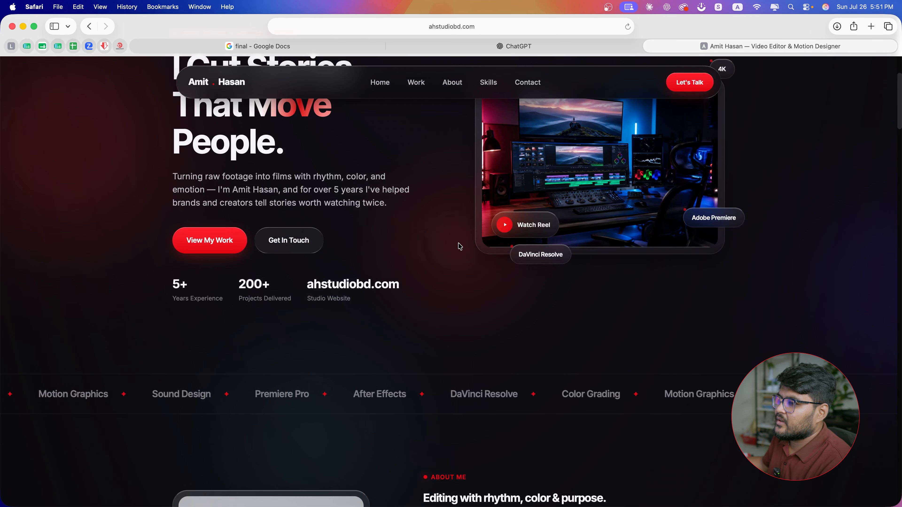
scroll(459, 246, "down", 2)
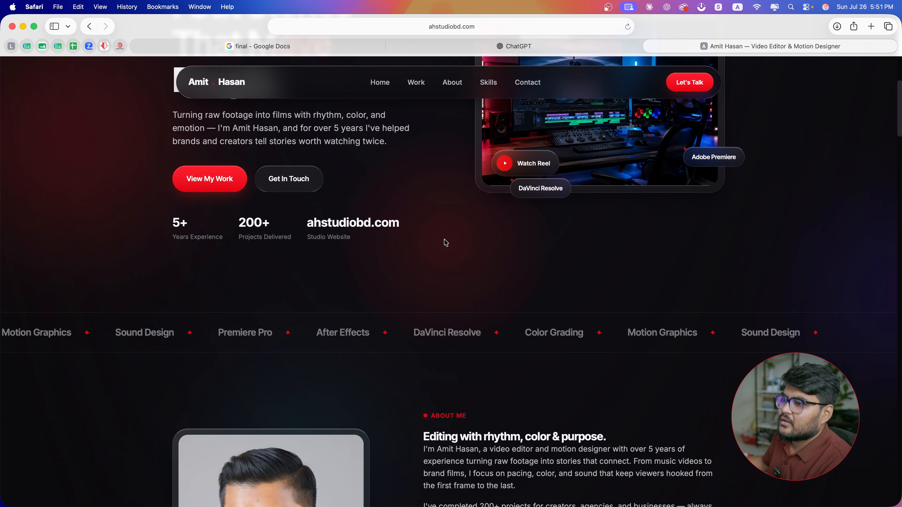
Go to the Featured Work section from the hero and browse all the project cards
left_click(244, 183)
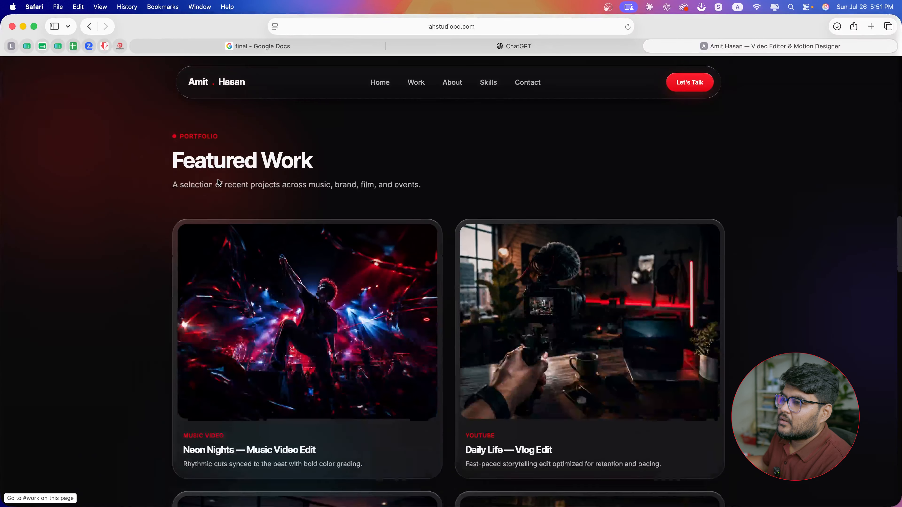
scroll(219, 182, "down", 3)
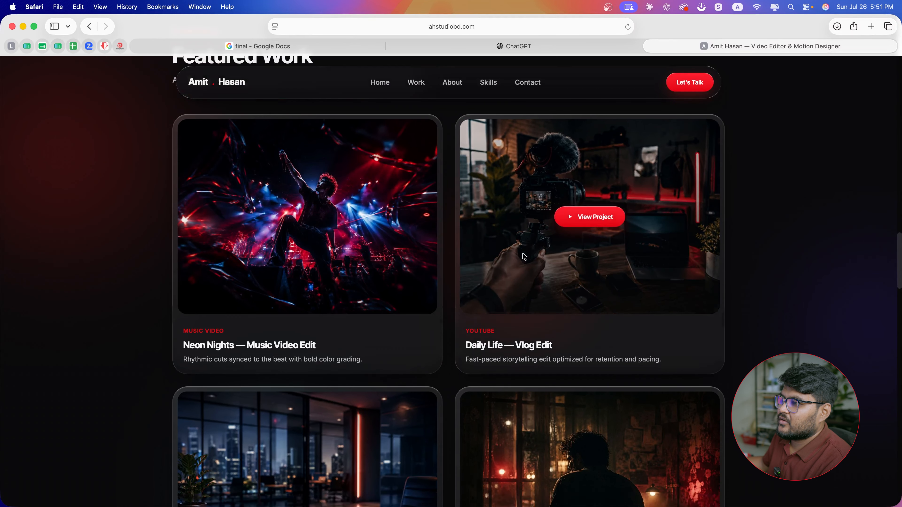
scroll(524, 257, "down", 4)
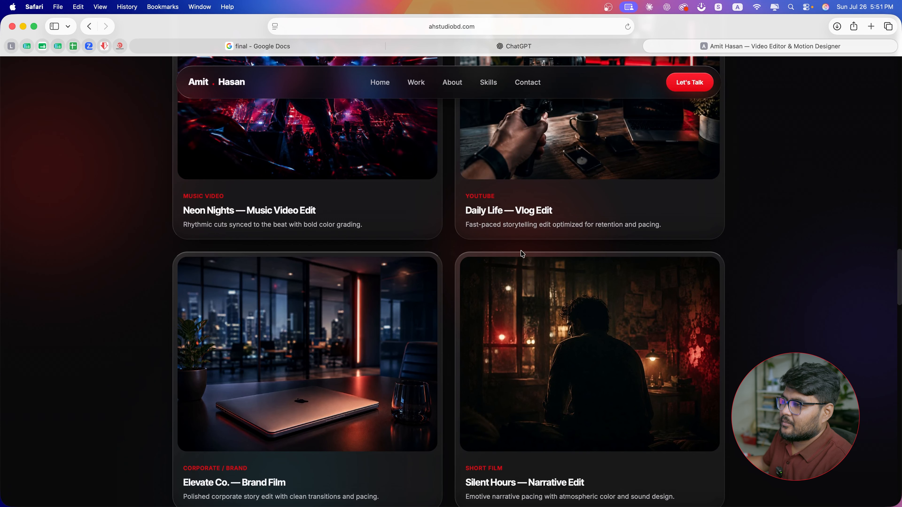
scroll(521, 252, "down", 6)
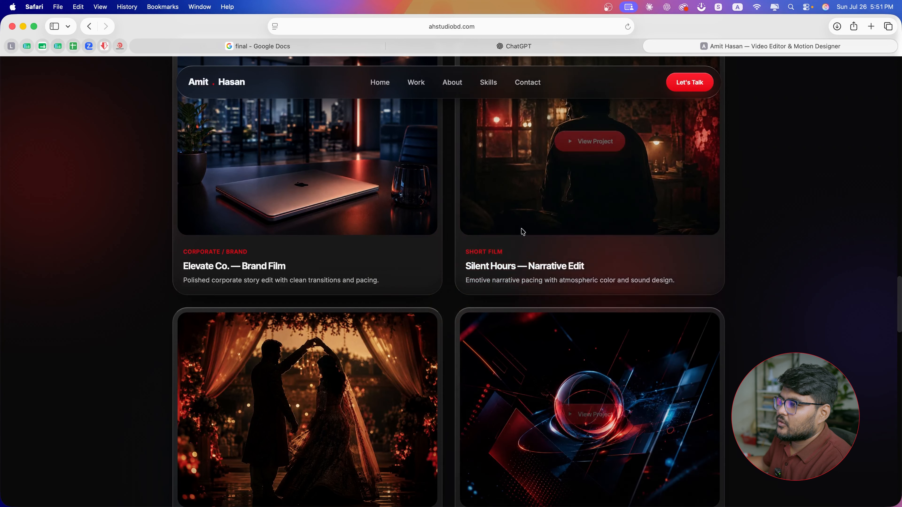
scroll(425, 274, "down", 6)
scroll(426, 275, "down", 2)
scroll(423, 272, "down", 6)
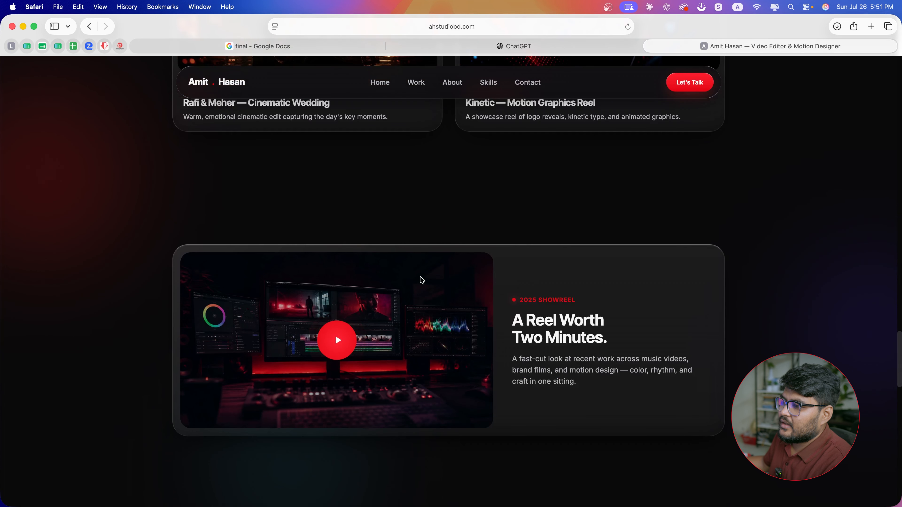
Review the showreel, testimonials, social links and contact form down to the footer, and return to the start of the page
scroll(459, 385, "down", 2)
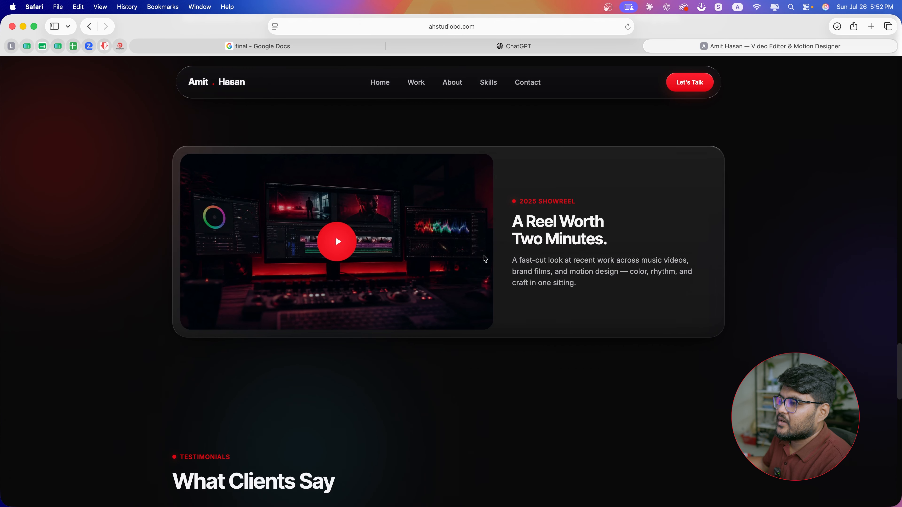
scroll(424, 373, "down", 9)
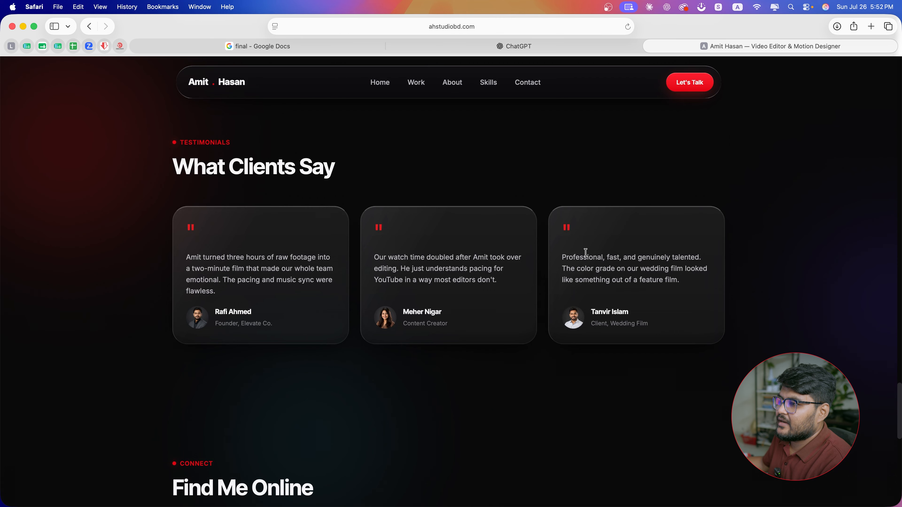
scroll(387, 482, "down", 10)
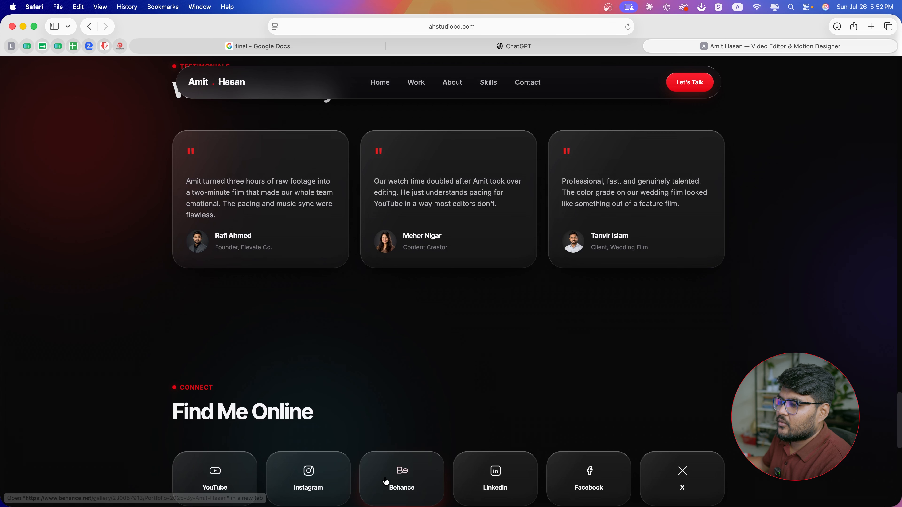
scroll(387, 480, "down", 3)
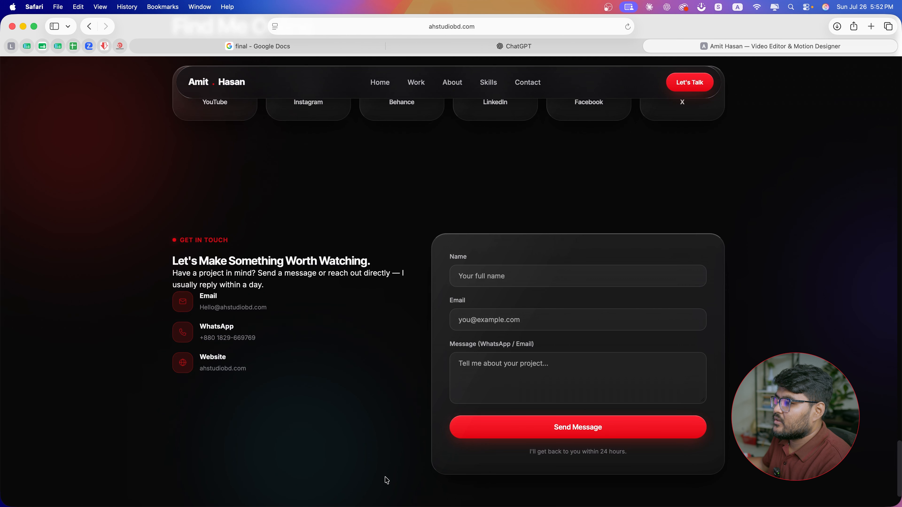
scroll(386, 480, "down", 2)
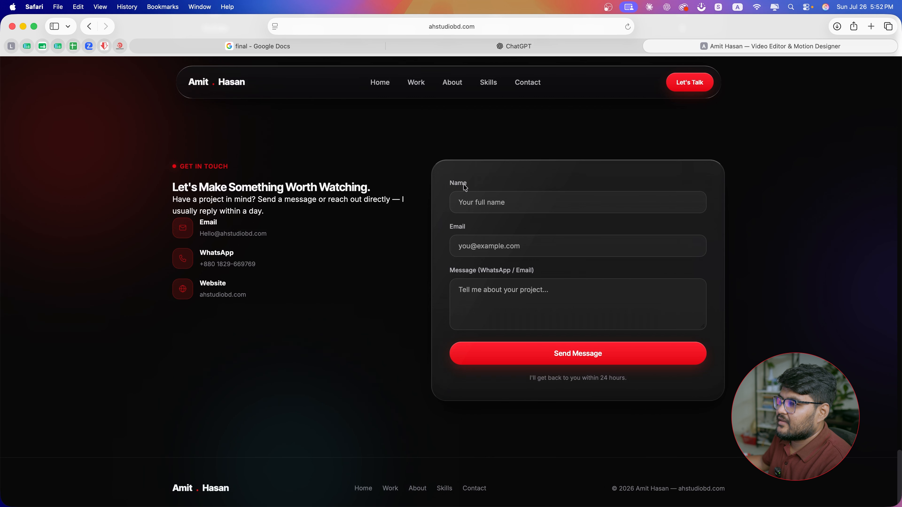
scroll(422, 488, "down", 1)
left_click(417, 482)
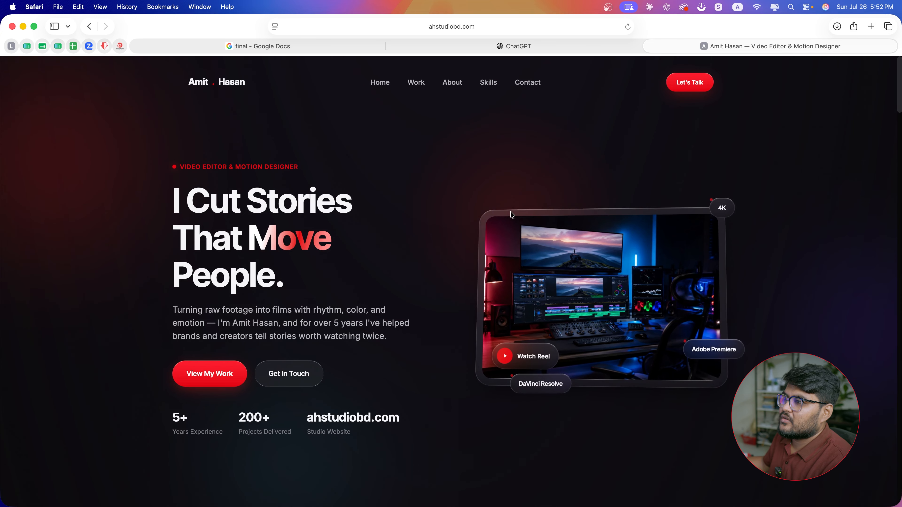
Switch to the "final" document in Google Docs and read the prompt's introduction and editor information list
left_click(271, 50)
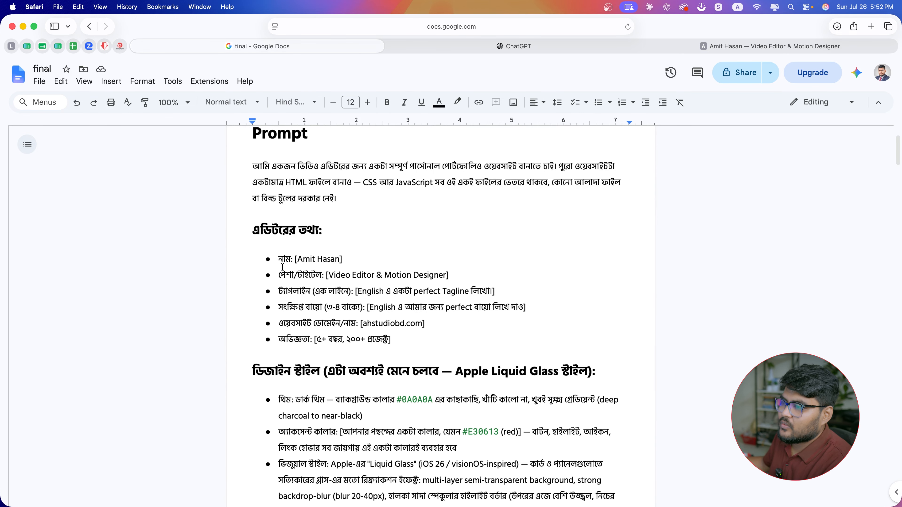
scroll(369, 321, "down", 1)
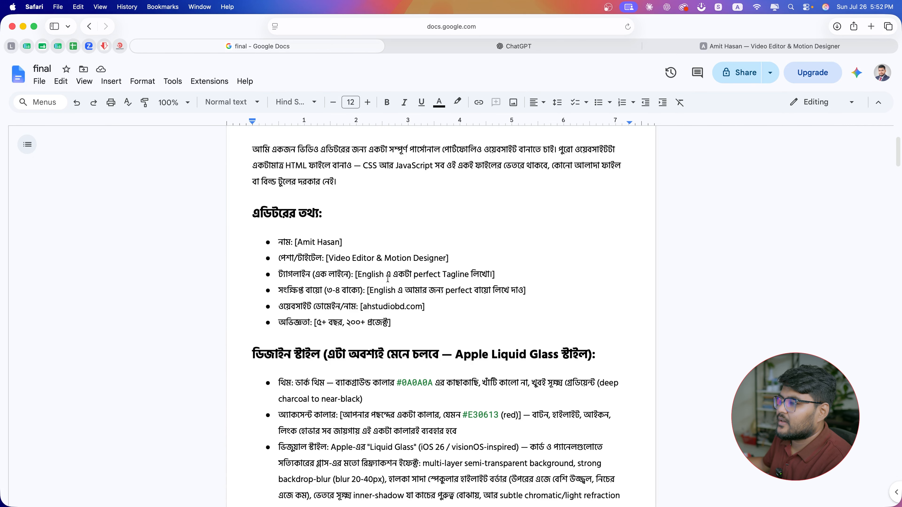
scroll(391, 277, "down", 1)
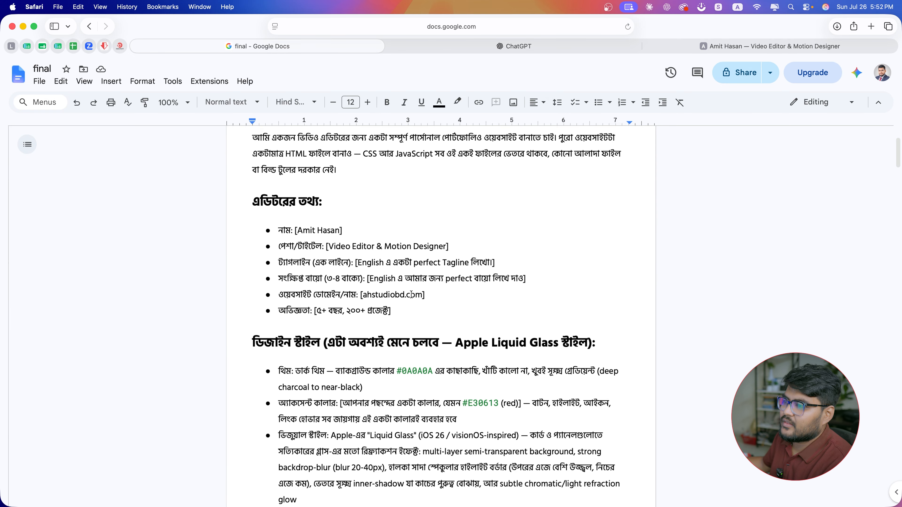
scroll(411, 295, "down", 1)
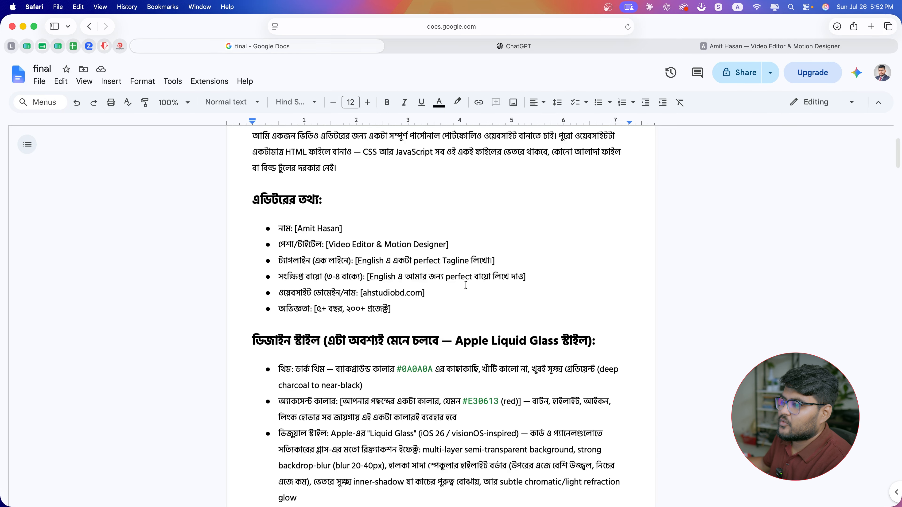
scroll(465, 285, "down", 1)
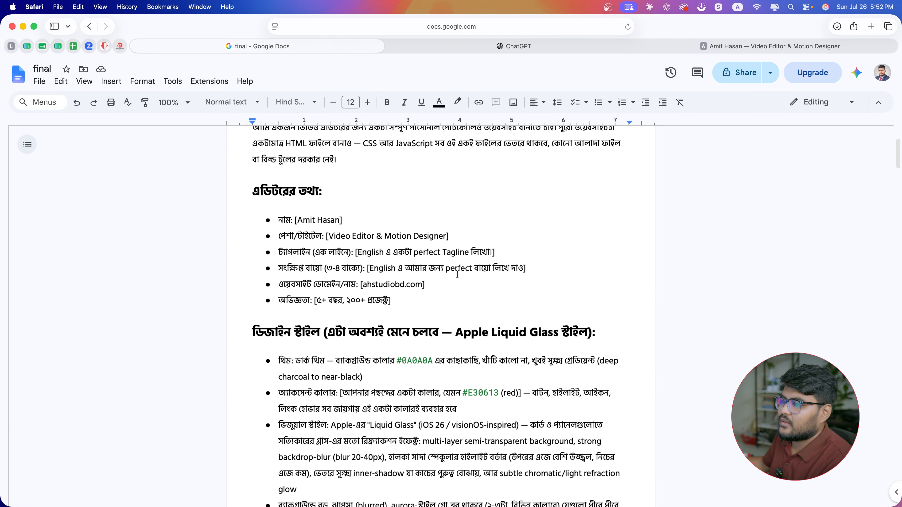
scroll(451, 275, "down", 3)
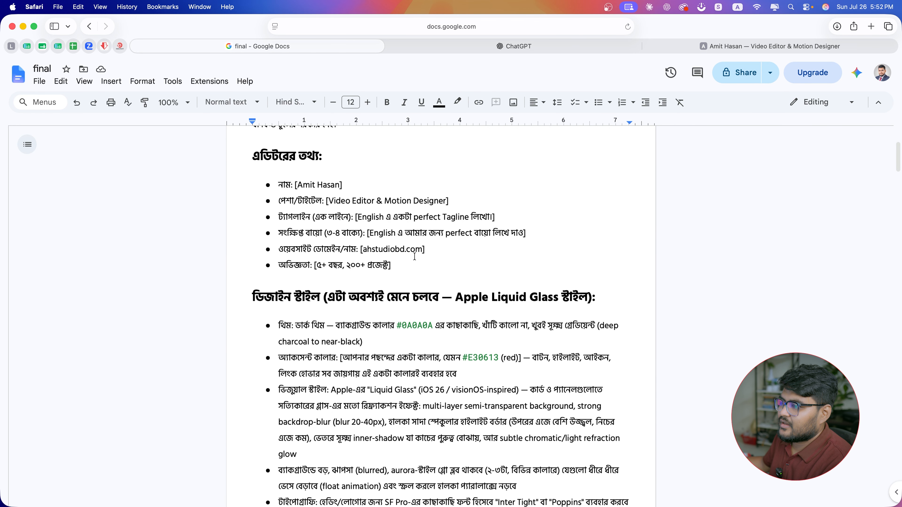
Read the prompt's Apple Liquid Glass design style requirements, covering theme, accent colour, glass effects, typography, rounded corners and animation
scroll(394, 264, "down", 8)
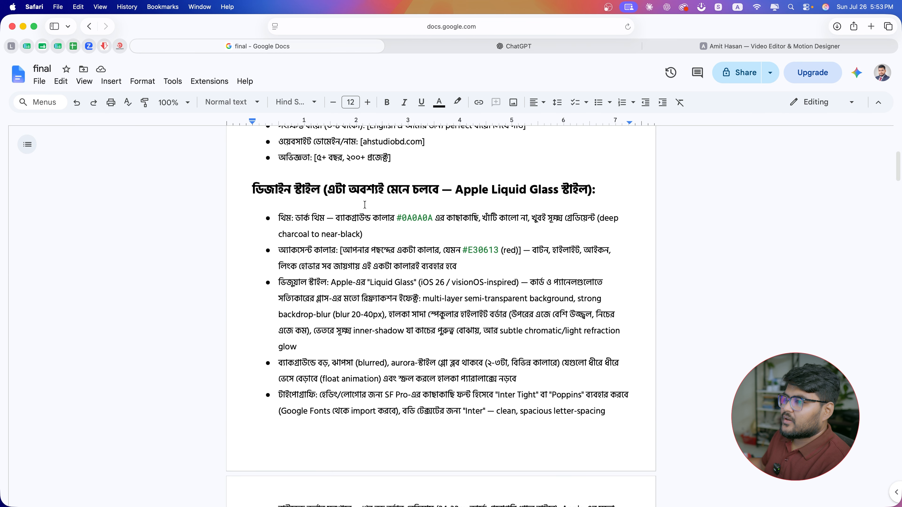
scroll(495, 343, "down", 1)
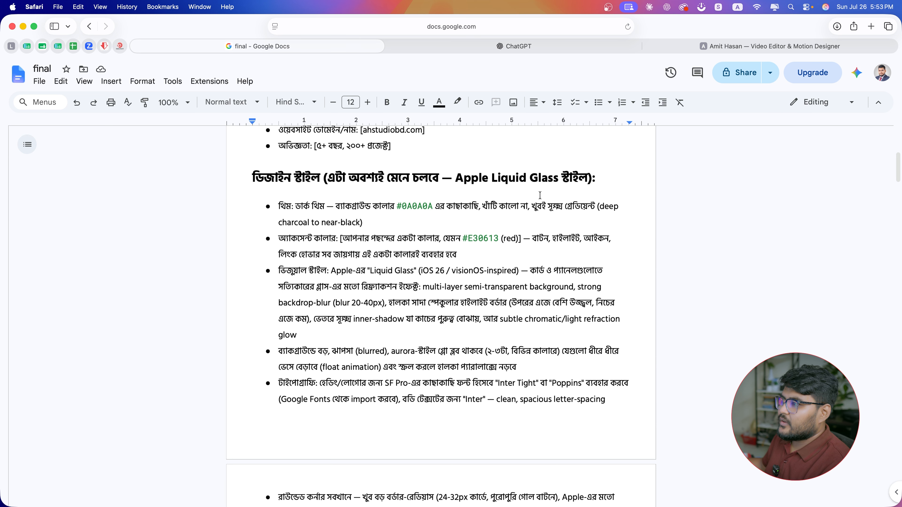
scroll(403, 302, "down", 1)
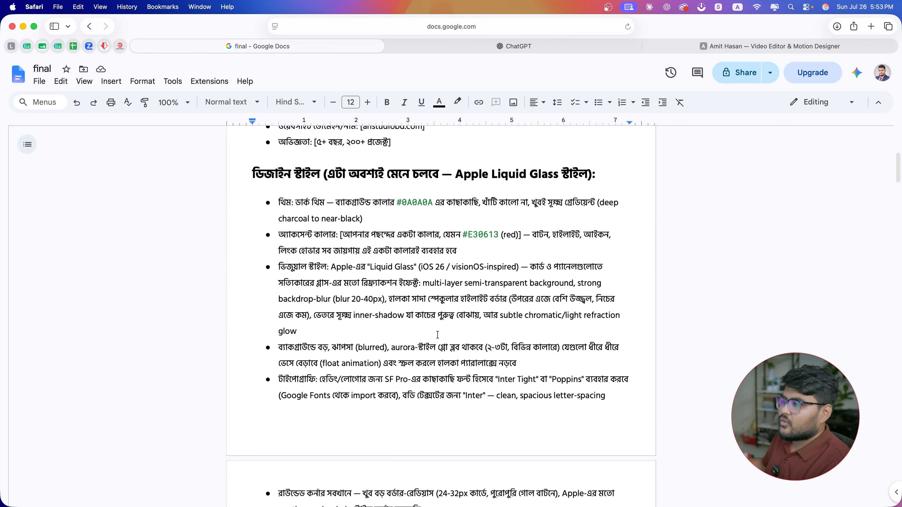
scroll(427, 304, "down", 1)
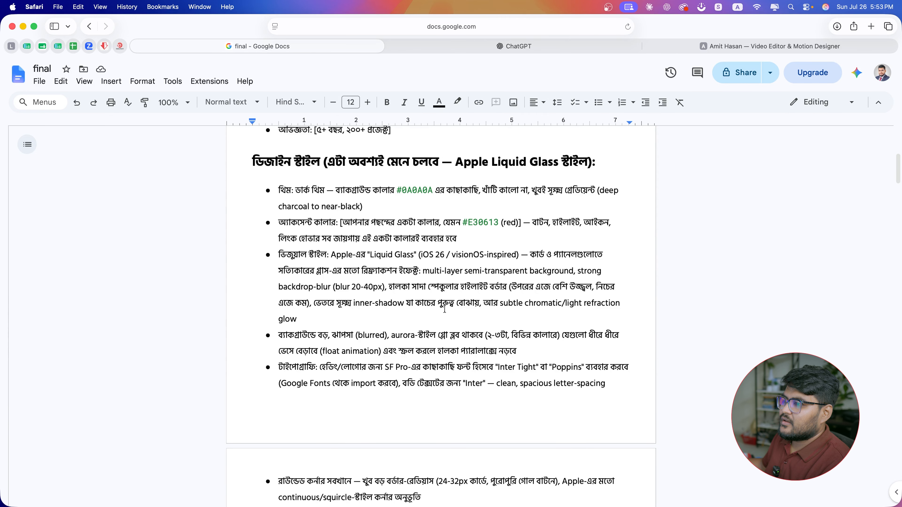
scroll(444, 309, "down", 1)
scroll(457, 307, "down", 1)
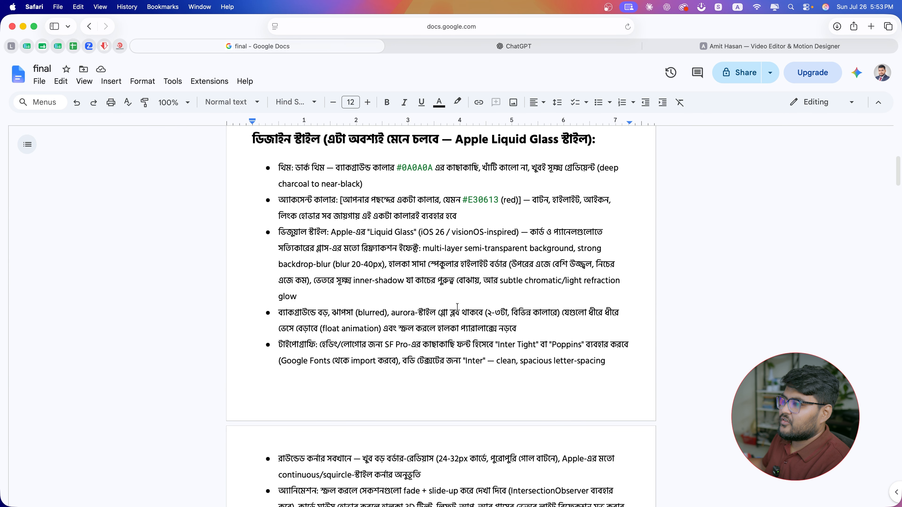
scroll(459, 306, "down", 2)
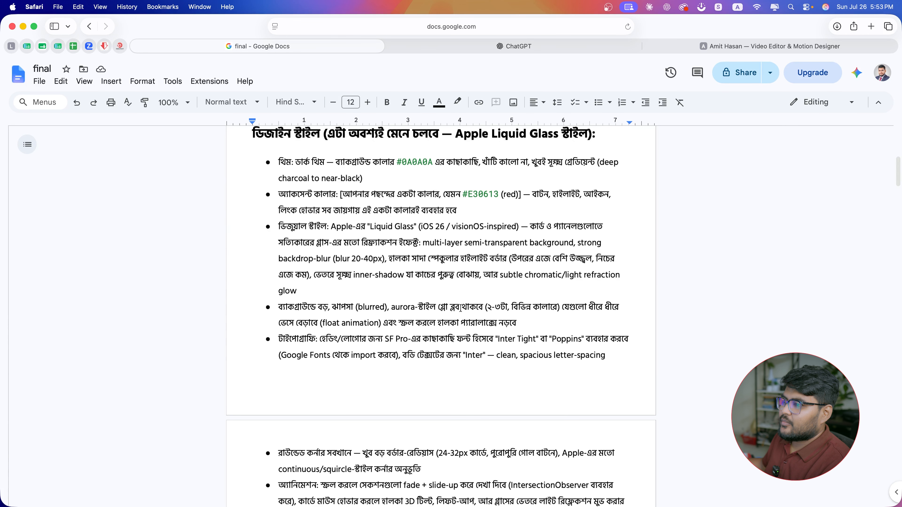
scroll(469, 307, "down", 4)
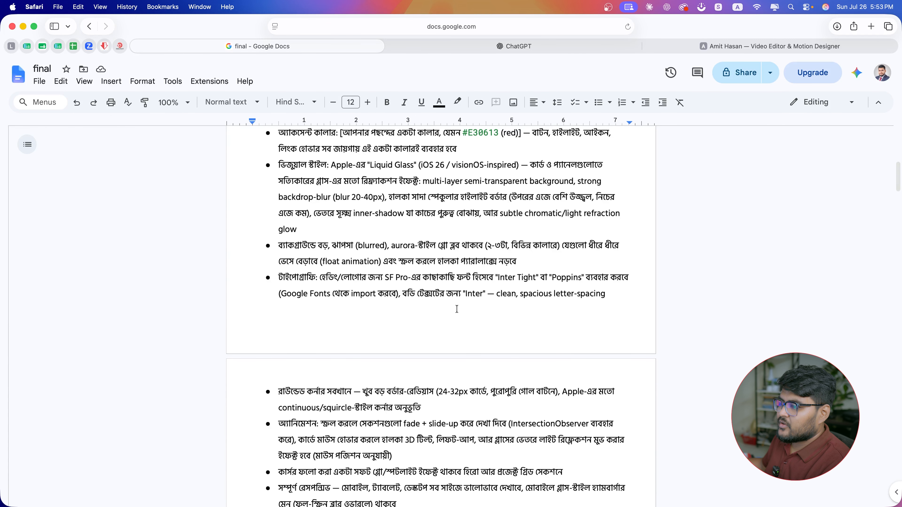
scroll(456, 309, "down", 3)
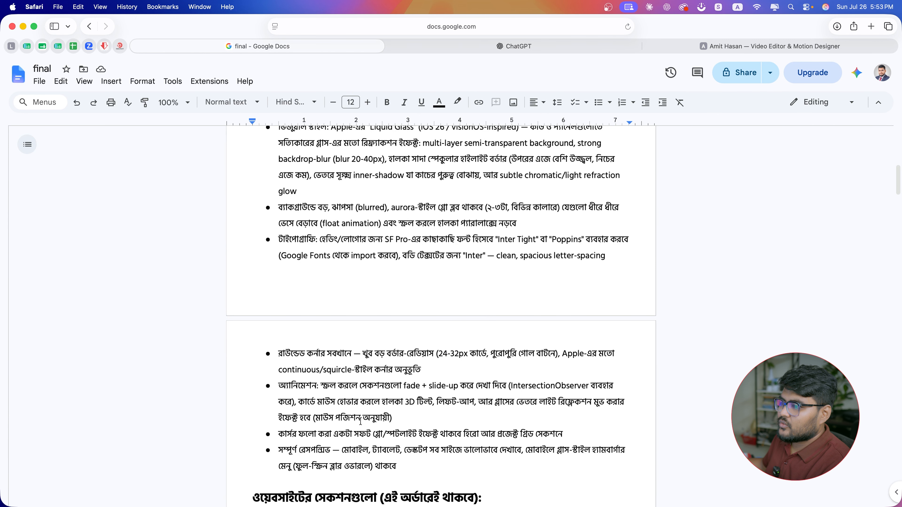
Read the prompt's ordered list of website sections and switch back to the ahstudiobd.com portfolio site to compare its hero section
scroll(367, 288, "down", 5)
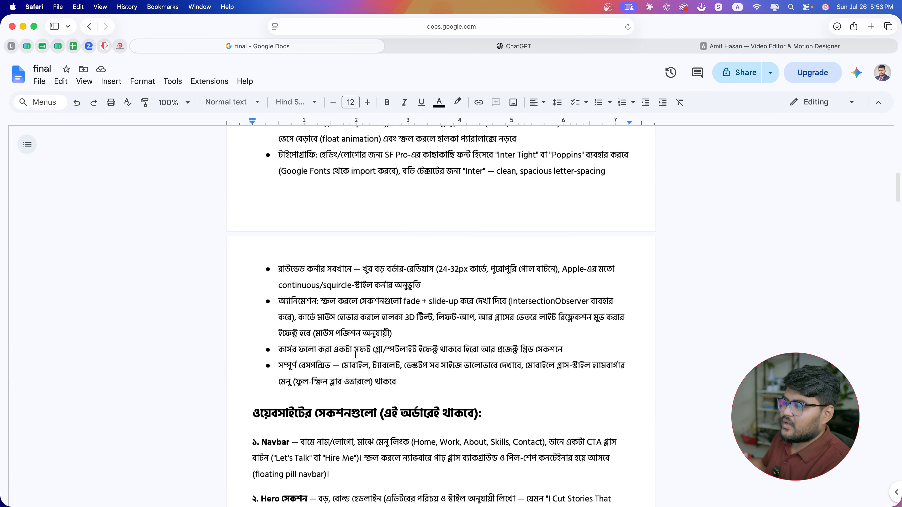
scroll(502, 294, "down", 15)
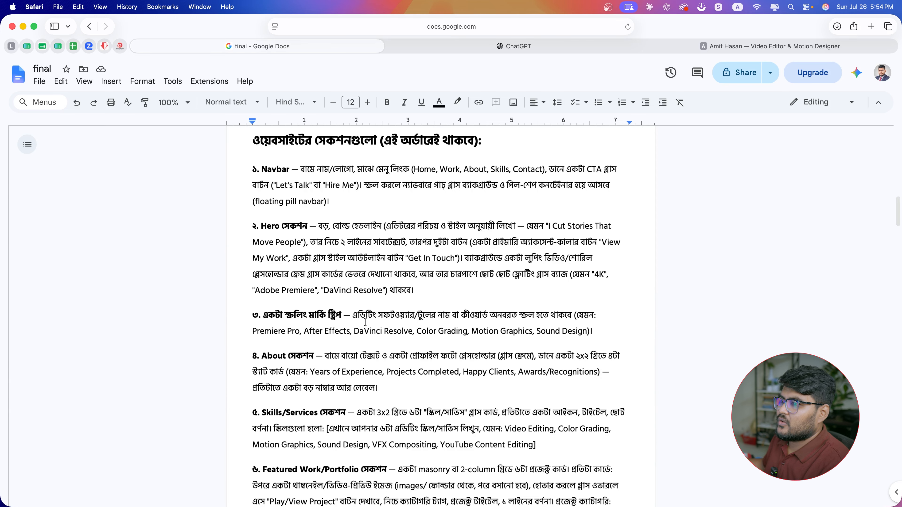
left_click(781, 46)
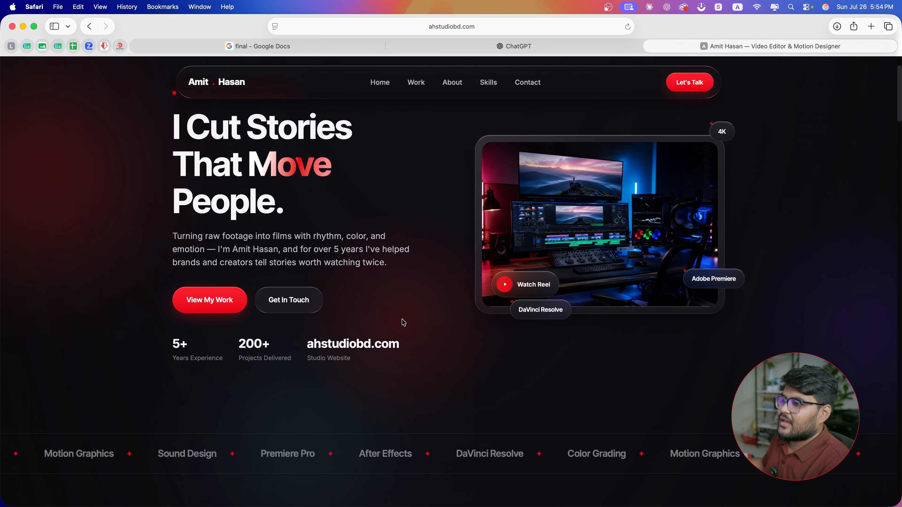
Compare the portfolio site's scrolling keyword strip with the marquee requirements in the Google Docs prompt, ending back in the document
scroll(403, 322, "down", 3)
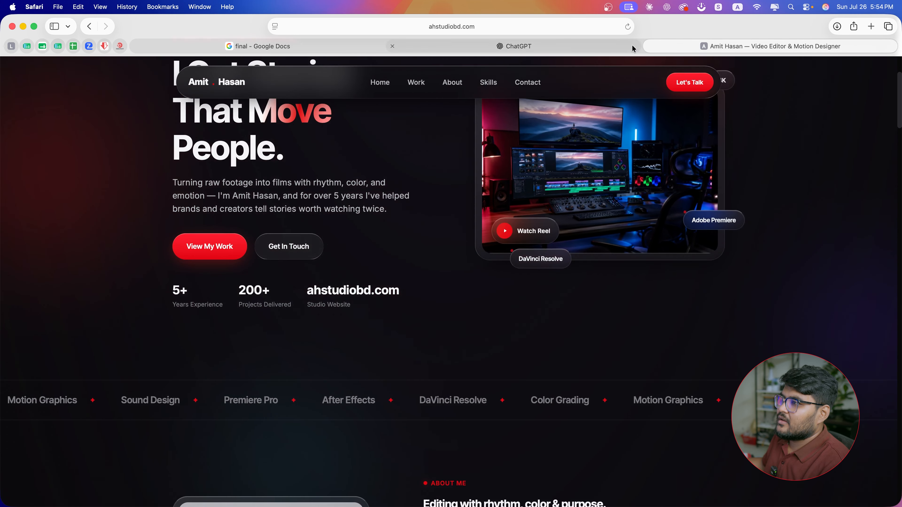
left_click(304, 47)
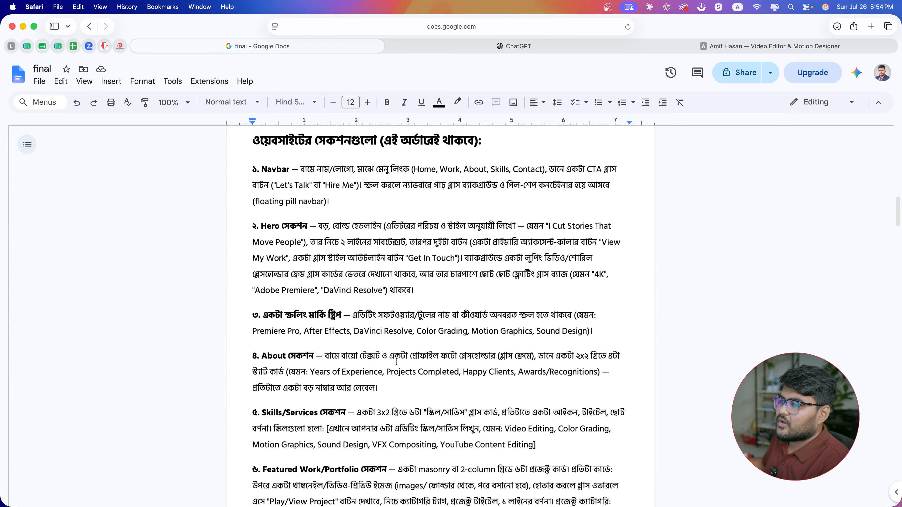
scroll(371, 313, "down", 2)
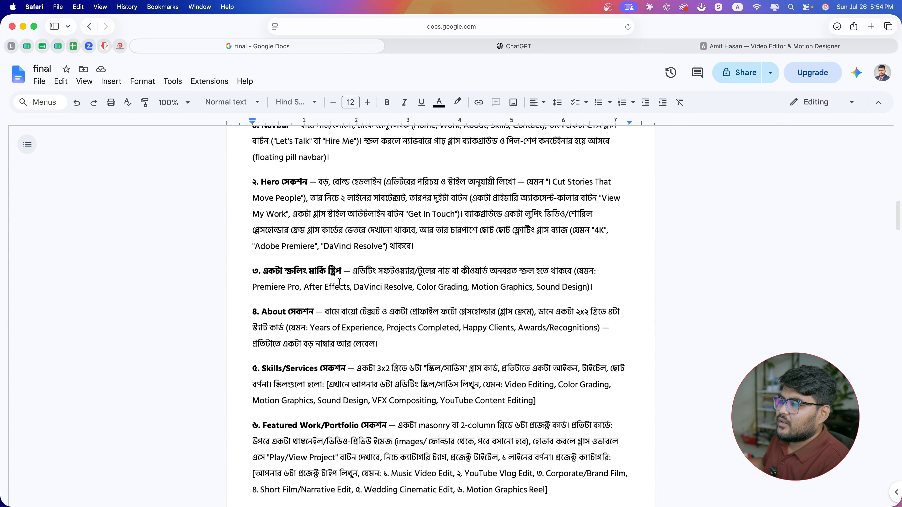
left_click(731, 45)
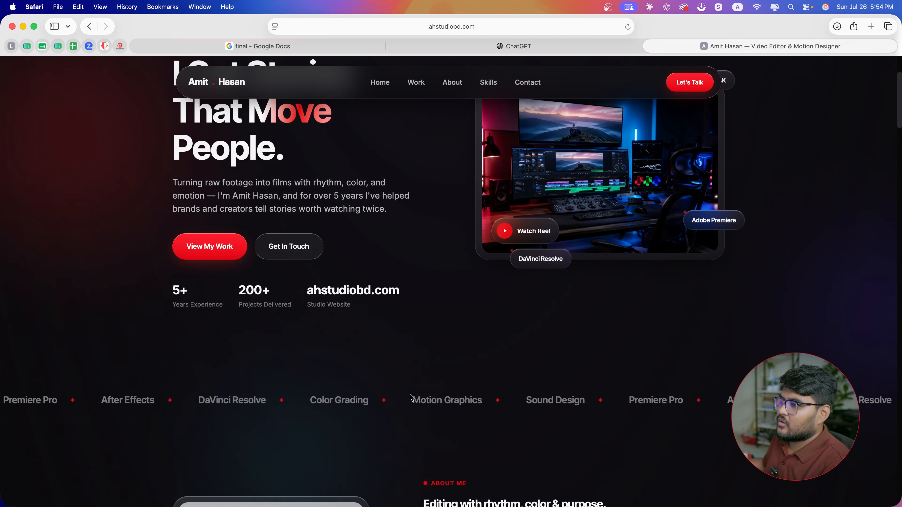
left_click(191, 49)
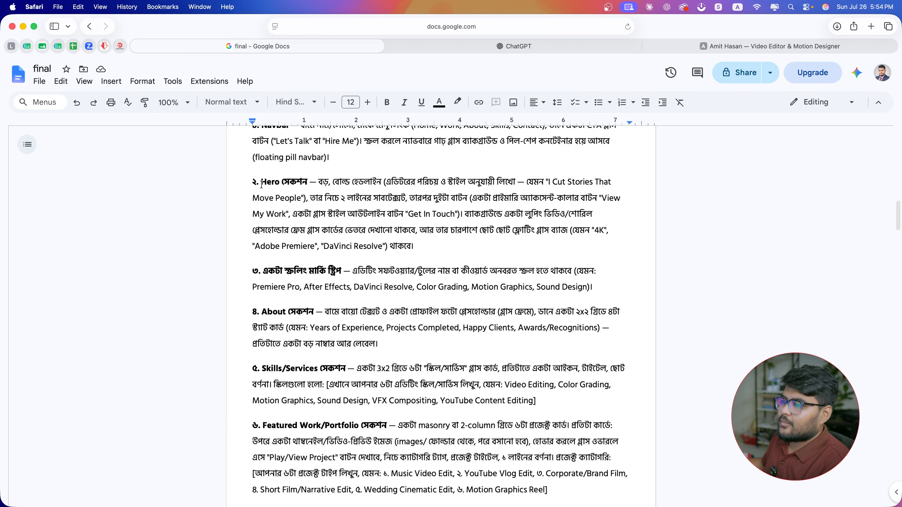
Read the prompt's About, Skills/Services, Featured Work and Video Showreel section requirements
scroll(334, 240, "down", 2)
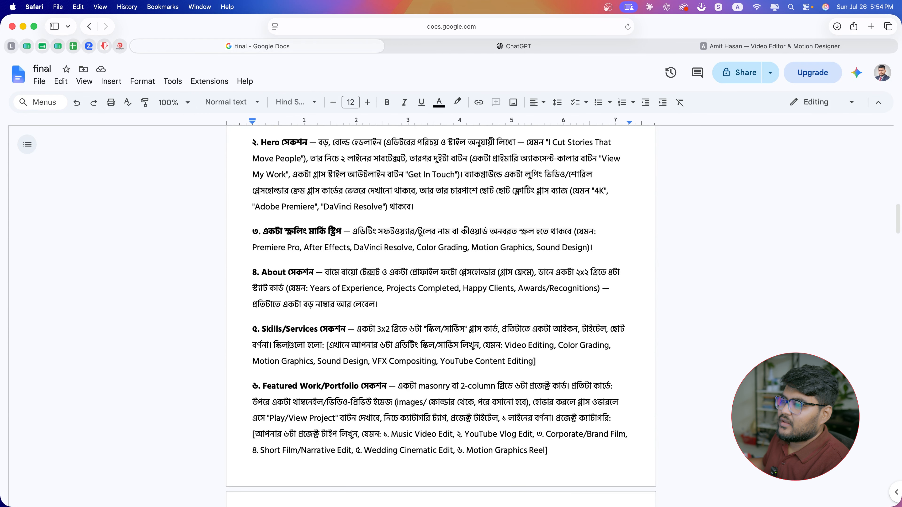
scroll(407, 341, "down", 2)
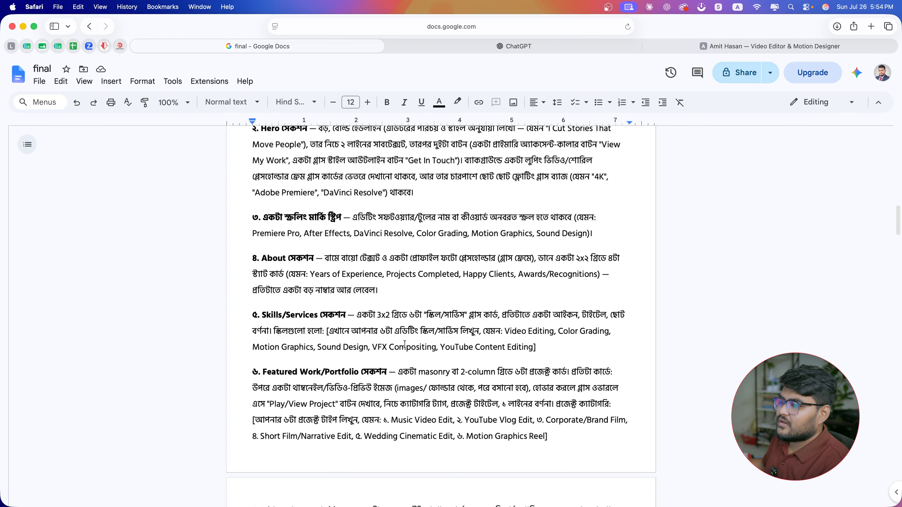
scroll(386, 373, "down", 4)
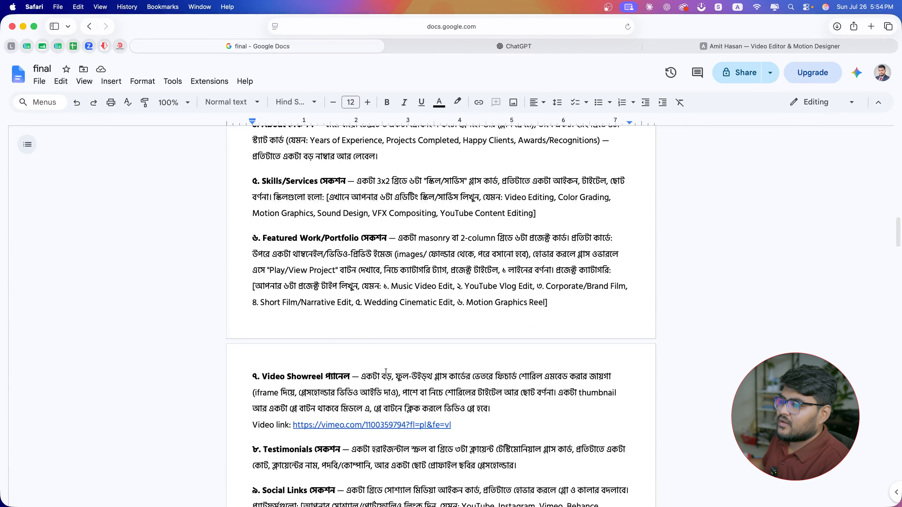
scroll(410, 384, "down", 1)
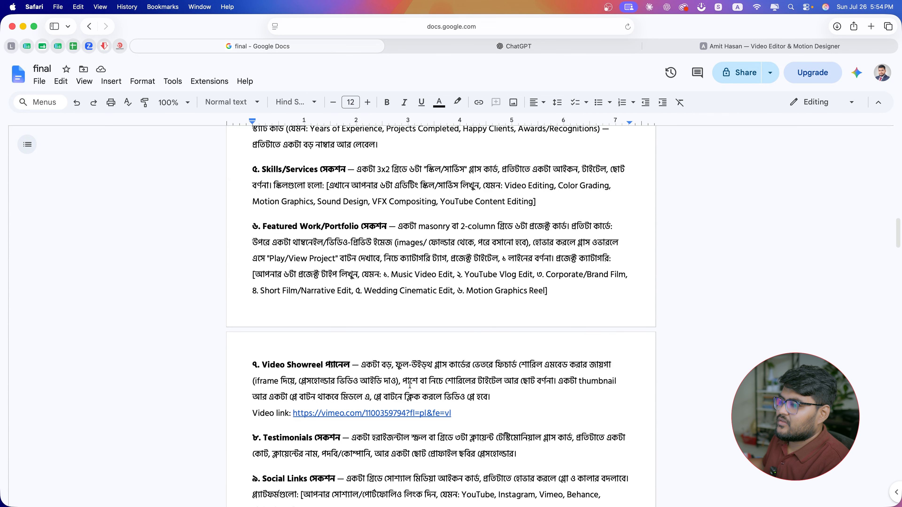
Switch to the ahstudiobd.com site, skim from the About section to the 2025 showreel, and return to the start of the page
left_click(767, 47)
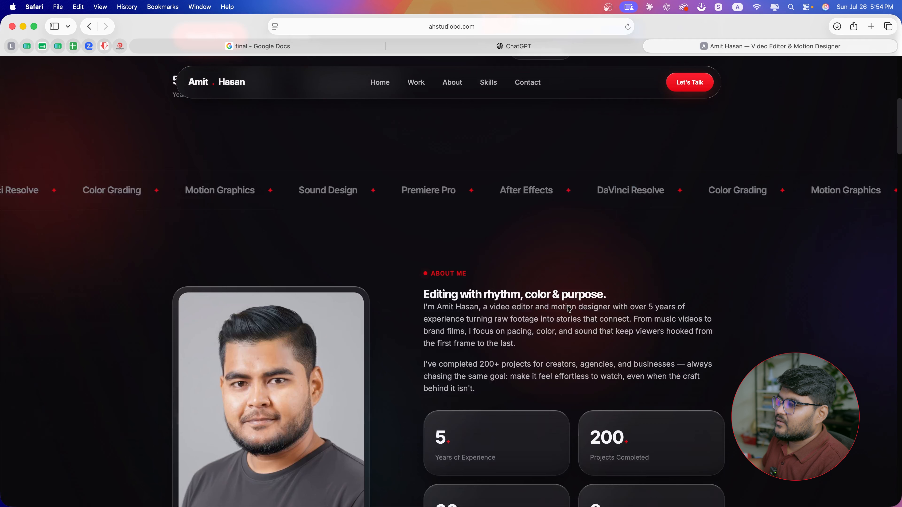
scroll(568, 306, "down", 15)
scroll(568, 309, "down", 10)
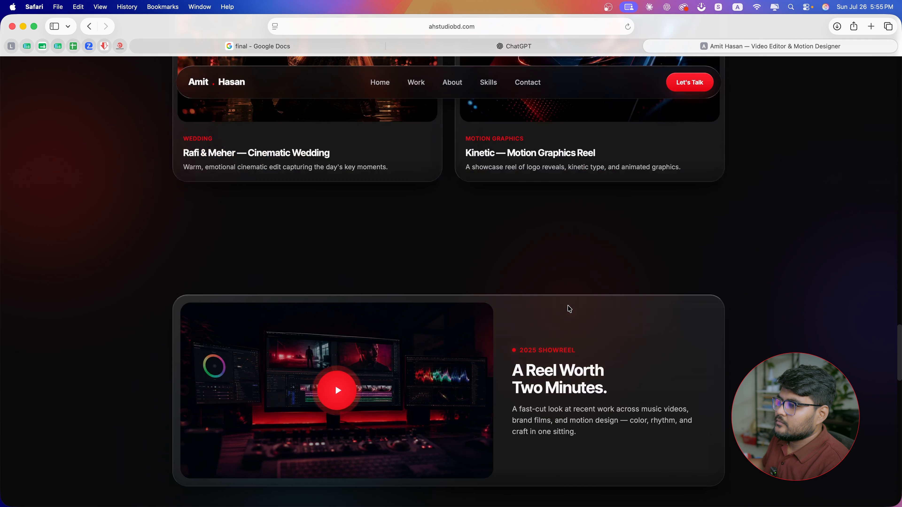
scroll(510, 380, "up", 20)
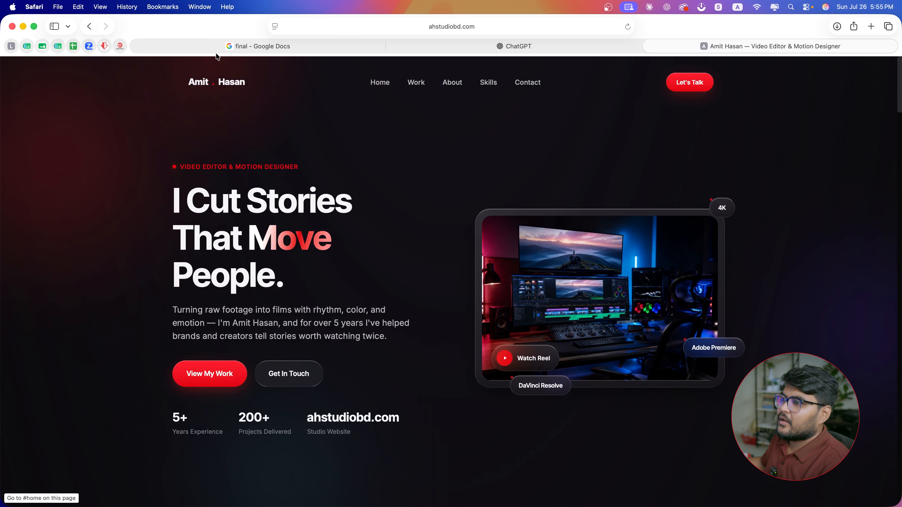
Switch back to the "final" document and read the Testimonials, Social Links and Contact section requirements
left_click(217, 47)
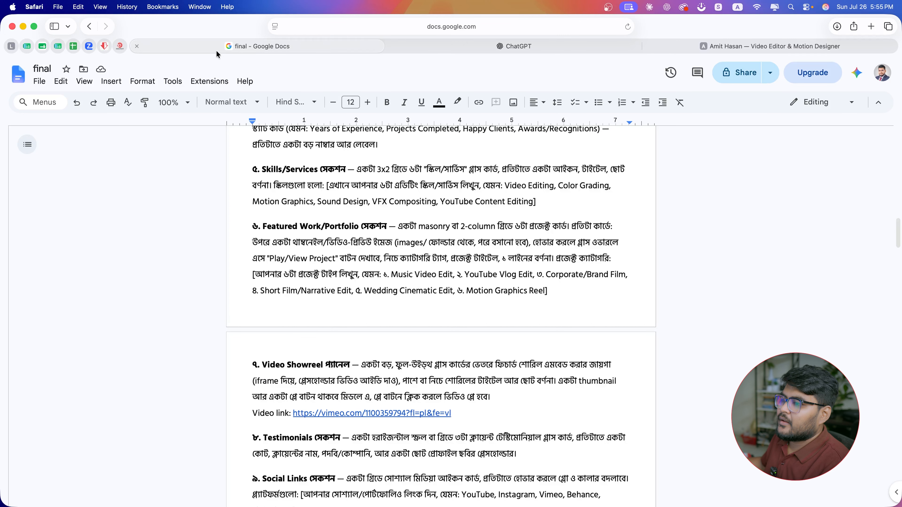
scroll(268, 274, "down", 8)
scroll(267, 274, "up", 1)
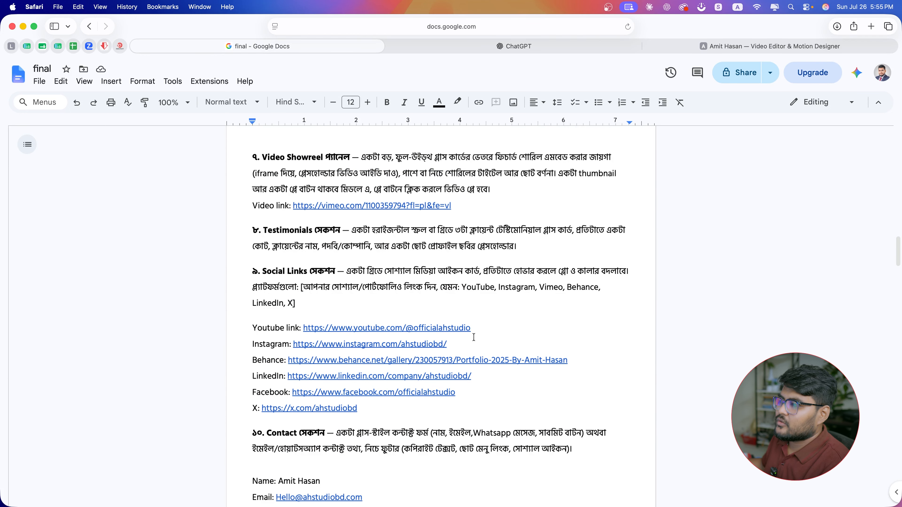
Check the testimonials, social link cards and contact form on the ahstudiobd.com site, and return to the hero section
left_click(728, 48)
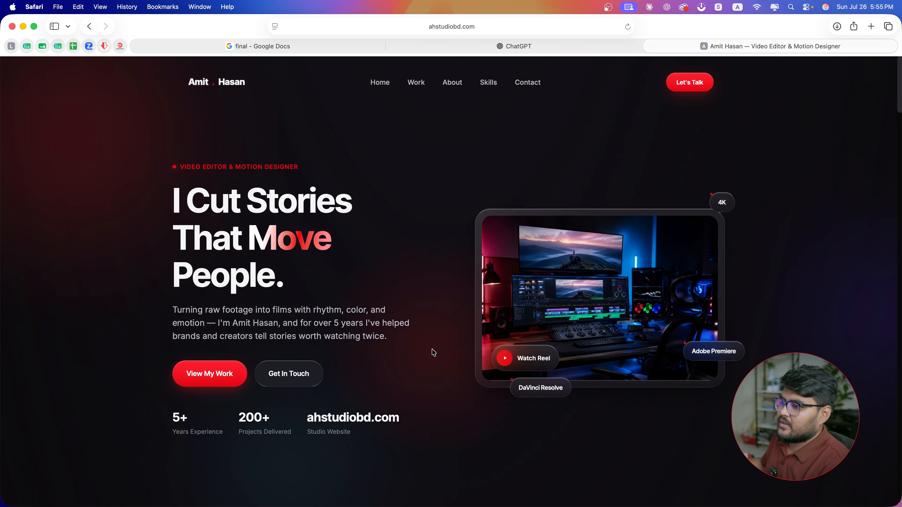
scroll(433, 352, "down", 20)
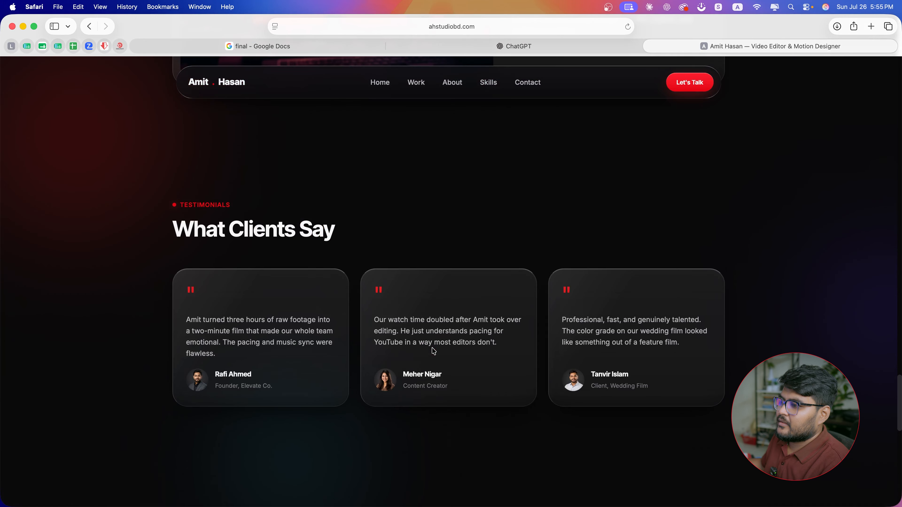
scroll(433, 352, "down", 10)
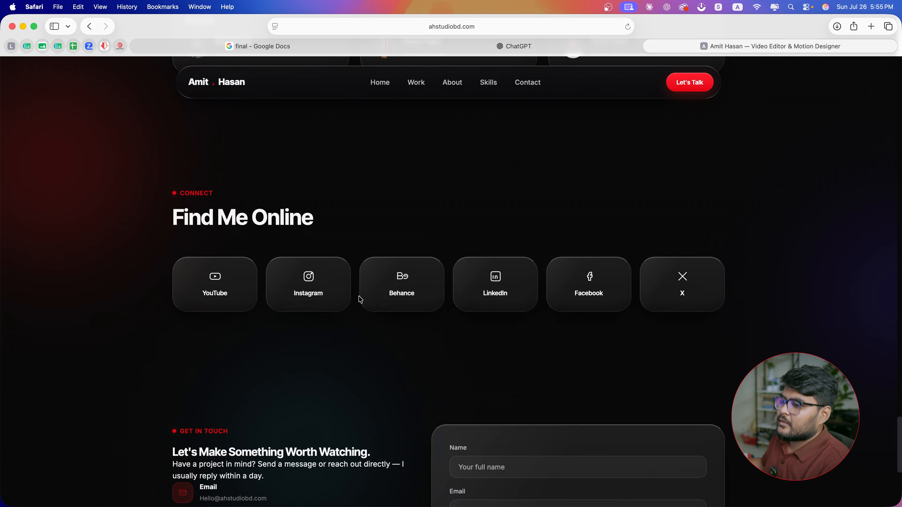
scroll(359, 298, "down", 5)
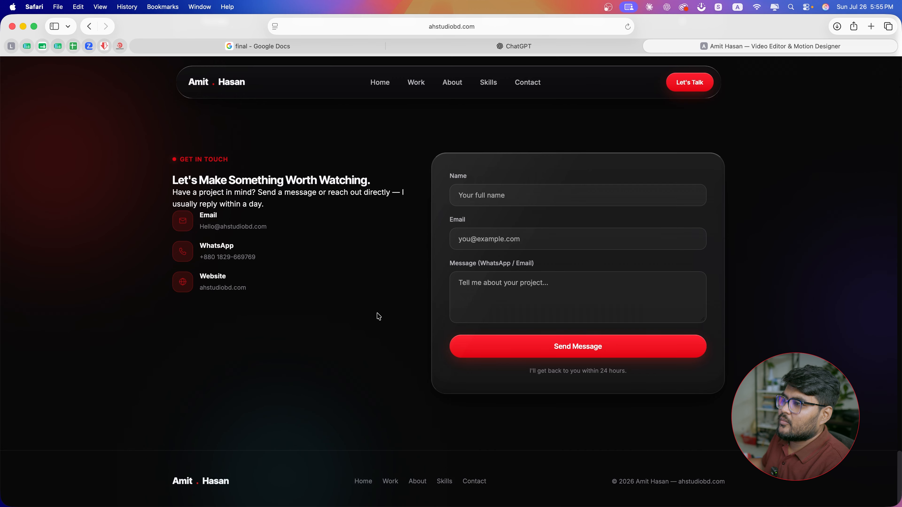
scroll(378, 316, "up", 15)
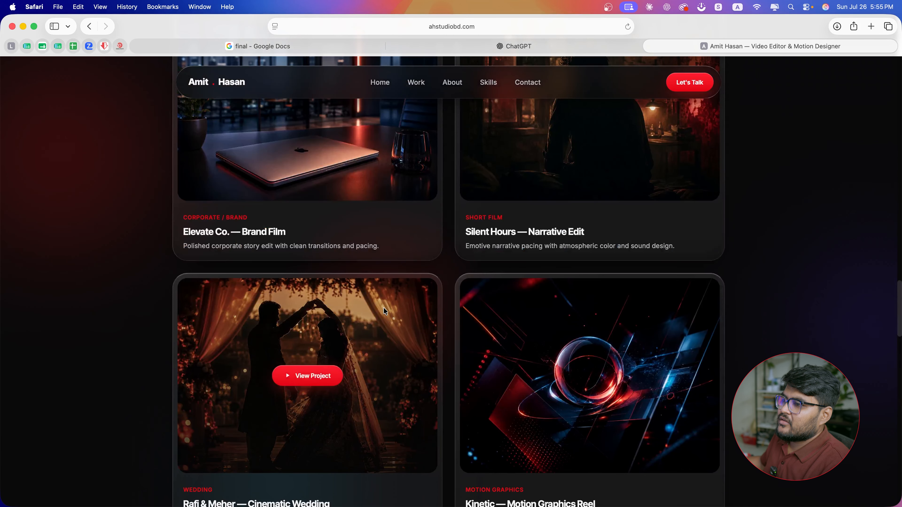
scroll(383, 307, "up", 15)
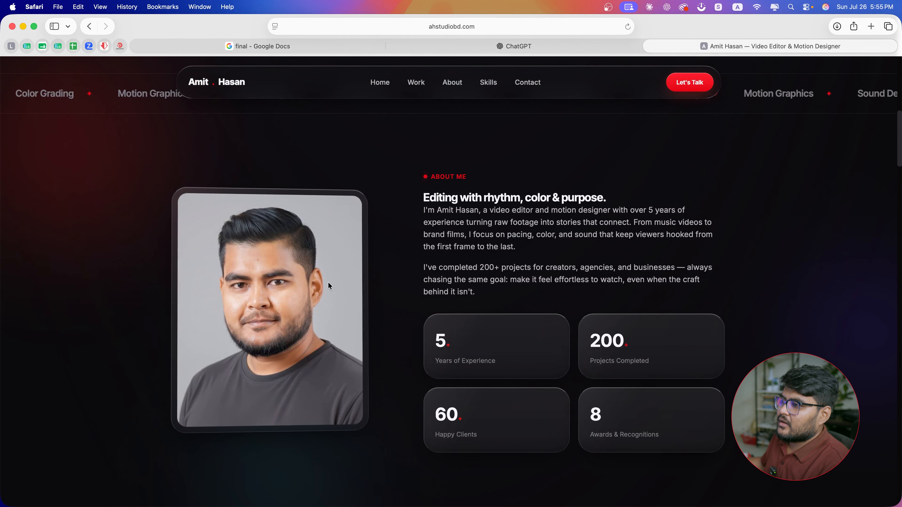
scroll(328, 285, "up", 10)
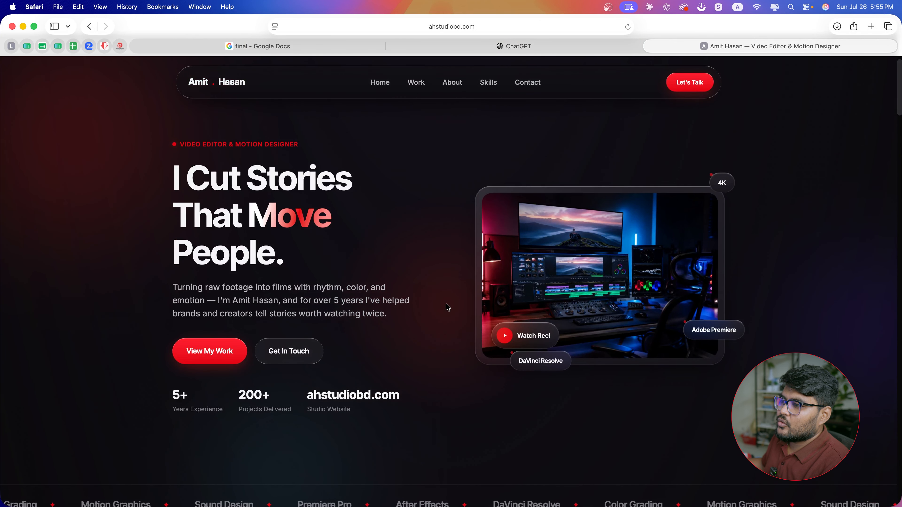
Review the About section and the Featured Work project cards, including their View Project overlays
scroll(447, 308, "down", 10)
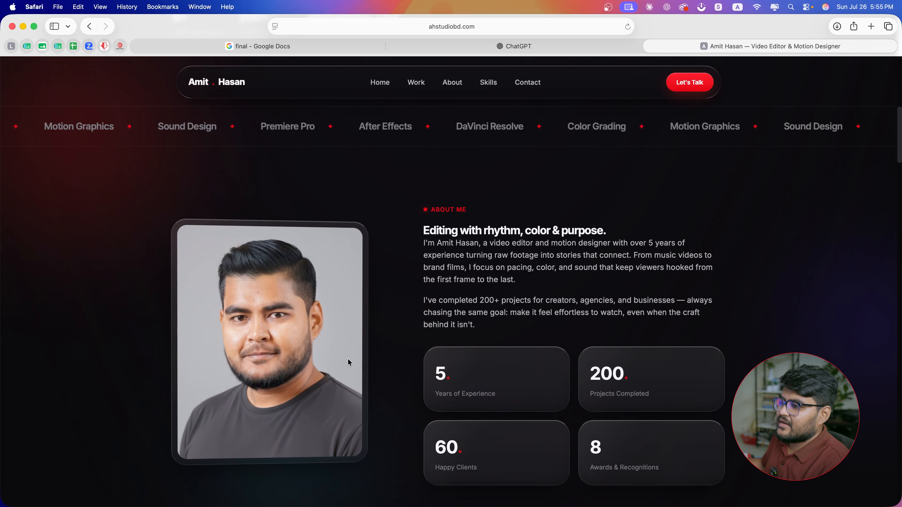
scroll(348, 362, "down", 15)
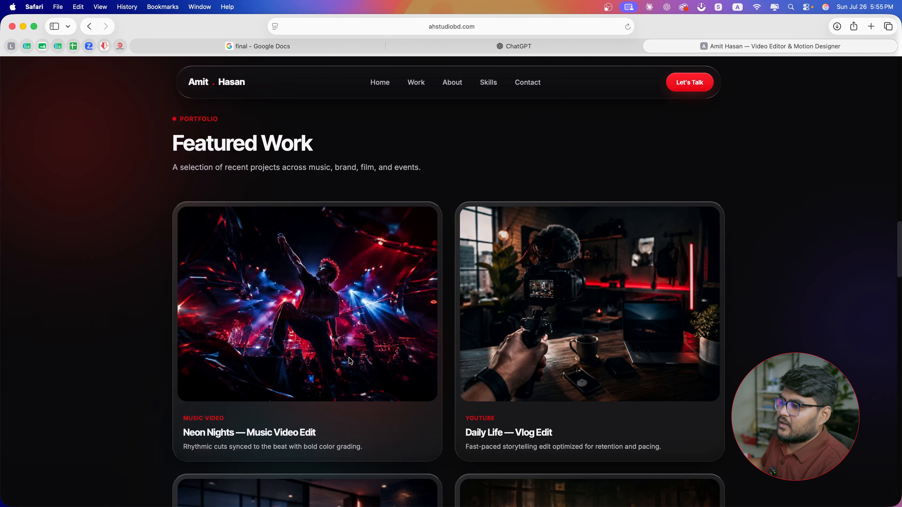
scroll(319, 440, "down", 5)
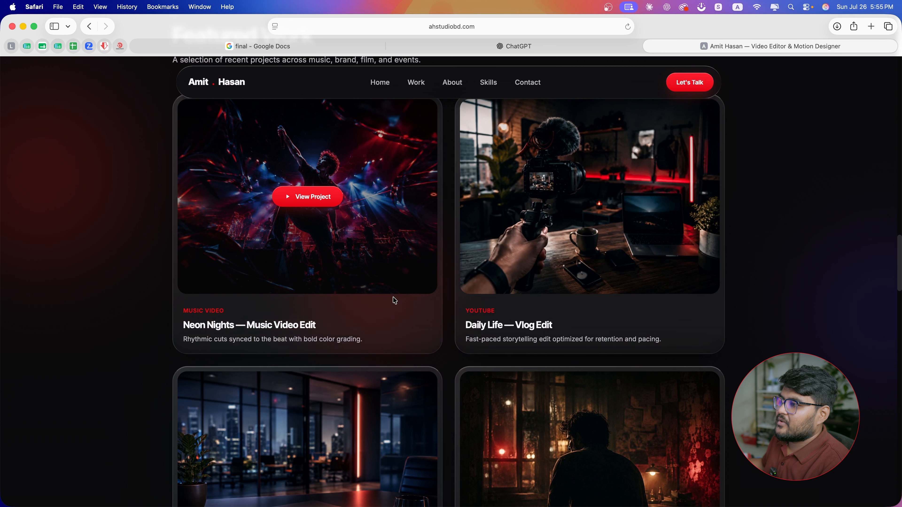
mouse_move(615, 333)
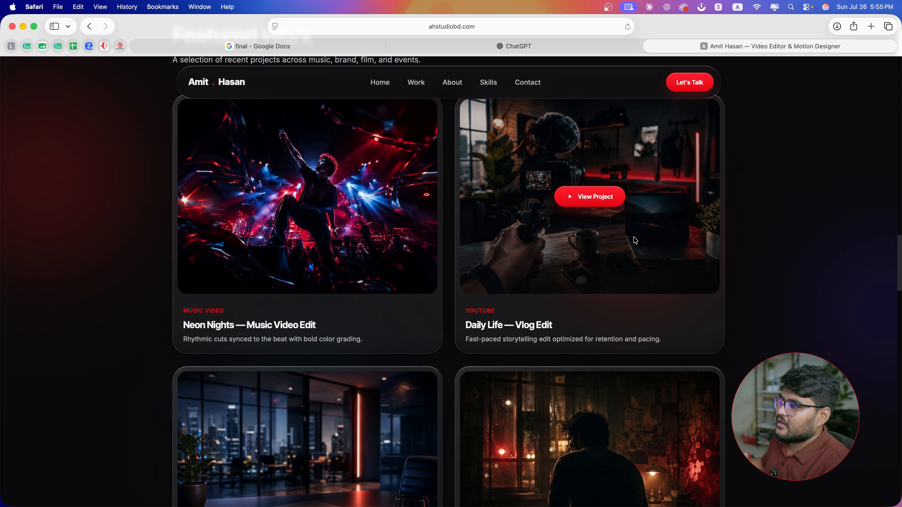
scroll(563, 348, "down", 8)
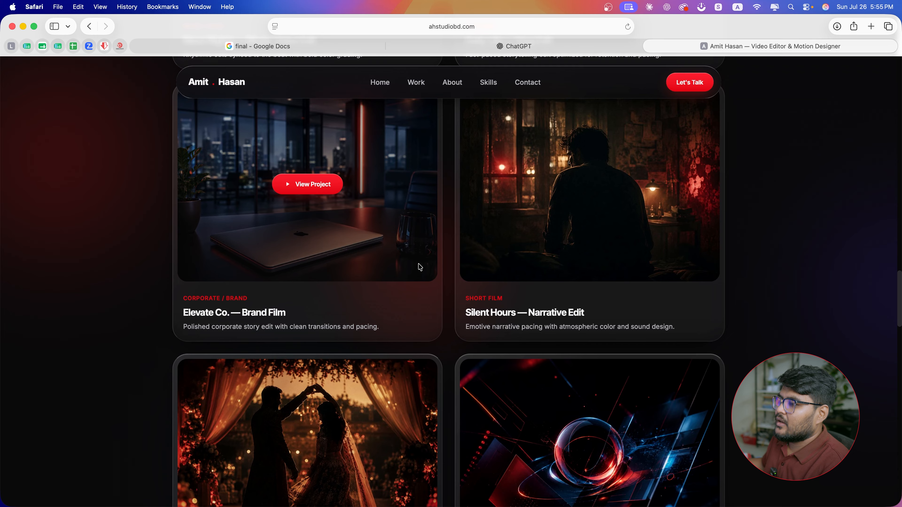
scroll(463, 276, "down", 3)
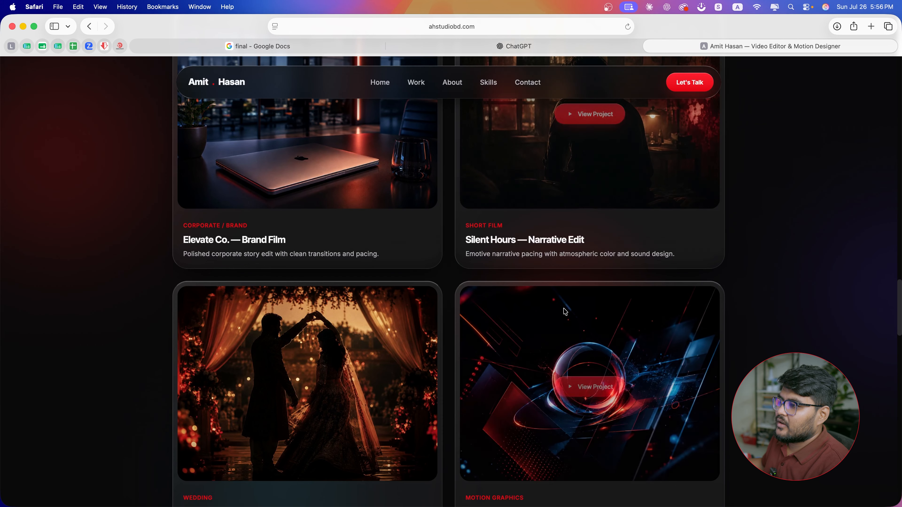
scroll(603, 237, "down", 2)
Play the 2025 showreel video briefly, pause it, and continue to the client testimonials
scroll(583, 266, "down", 8)
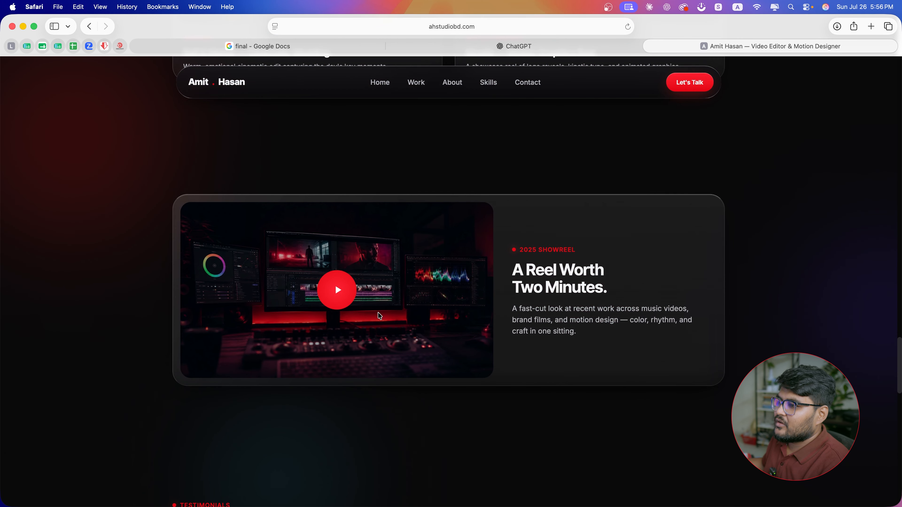
left_click(354, 306)
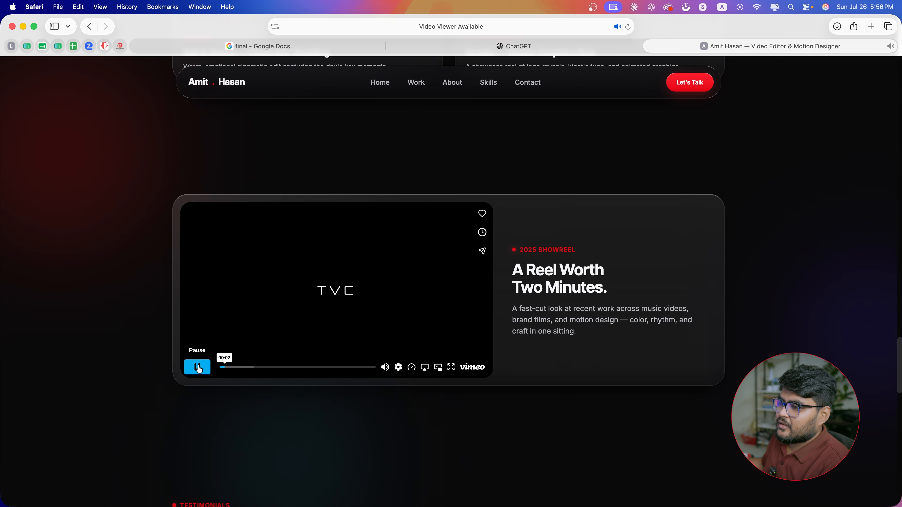
left_click(206, 367)
scroll(379, 346, "down", 2)
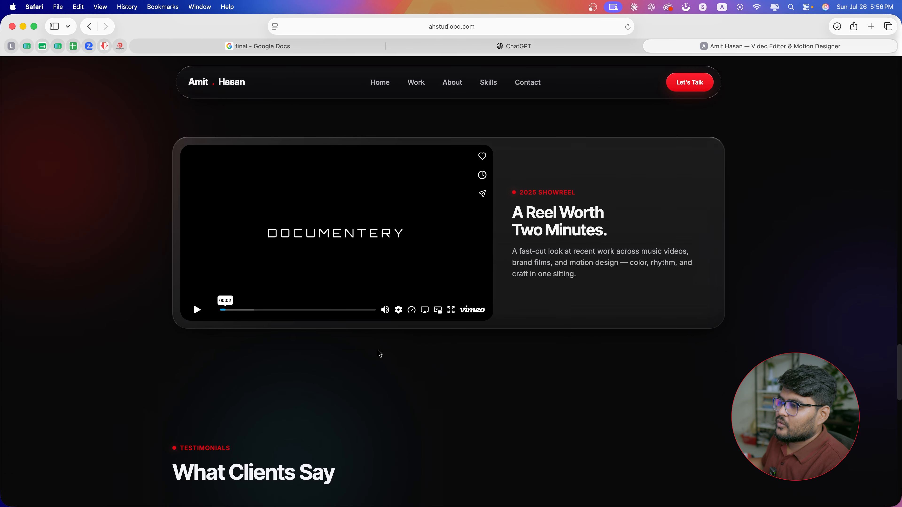
scroll(514, 371, "up", 10)
scroll(512, 374, "down", 15)
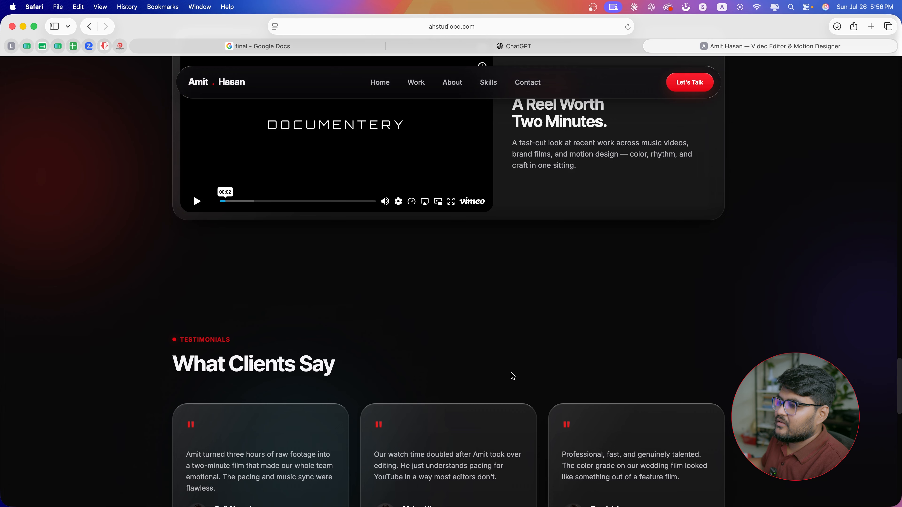
Test the YouTube link under Find Me Online, close the channel page, and switch back to the "final" Google Docs document
scroll(489, 375, "down", 5)
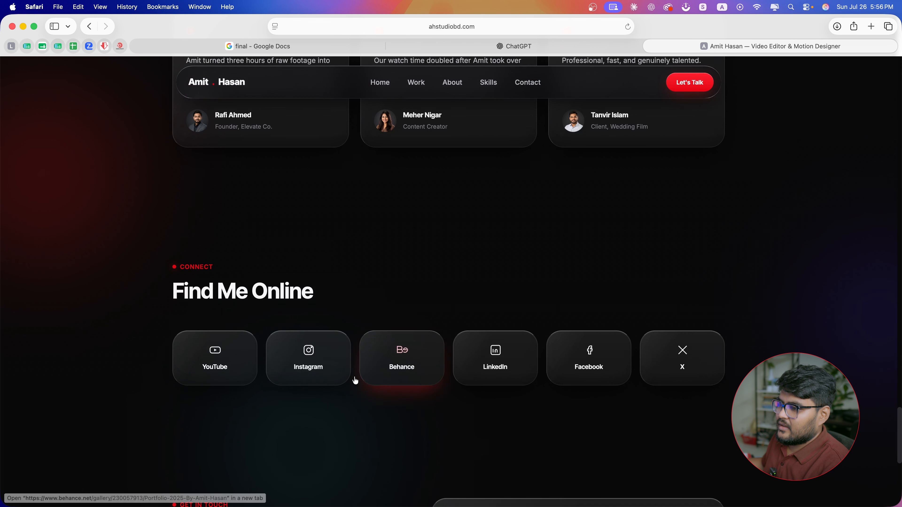
left_click(212, 366)
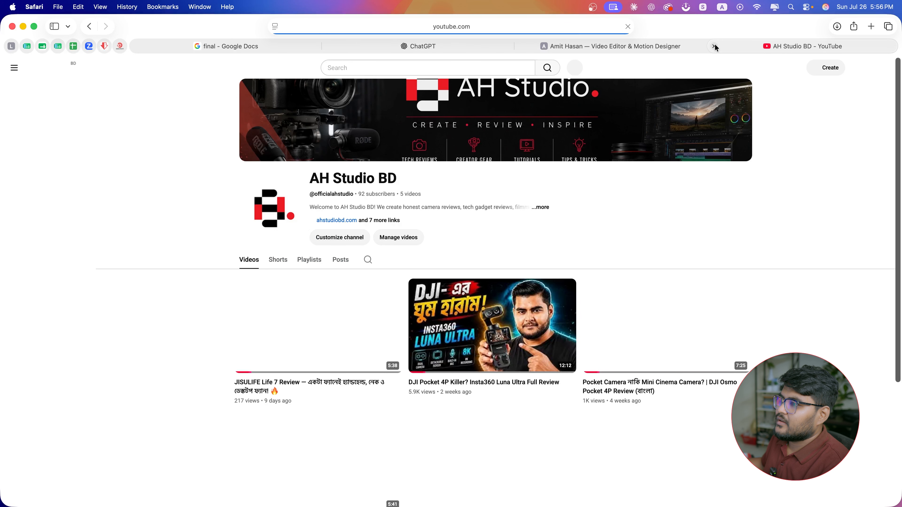
left_click(714, 47)
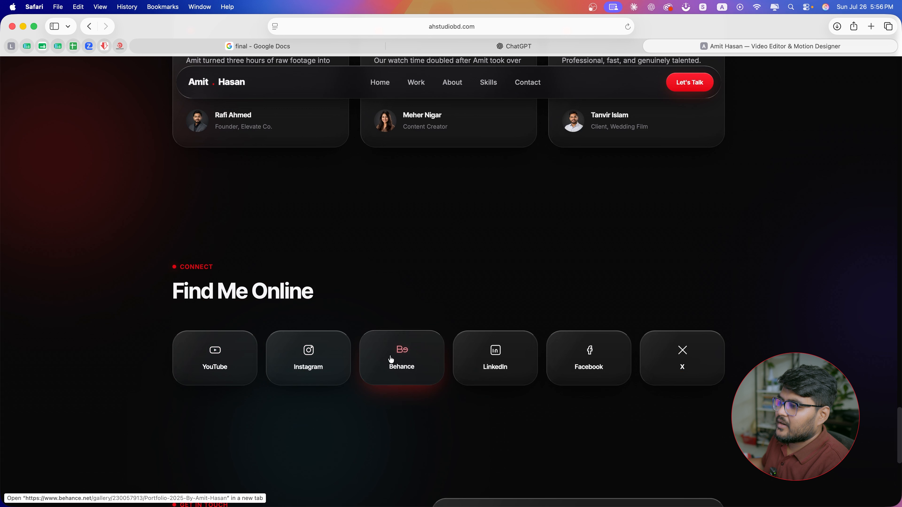
left_click(257, 48)
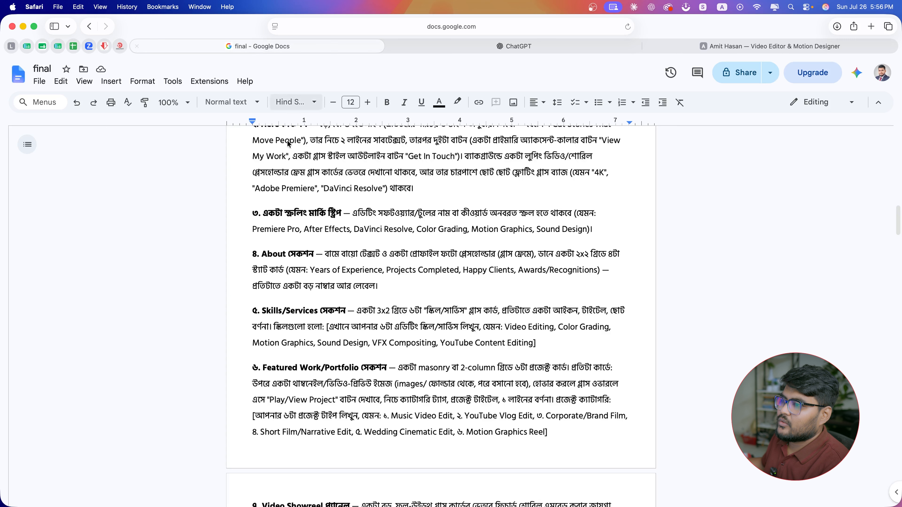
Select and copy the master prompt text from its introduction through the contact details under the Contact section
scroll(342, 315, "up", 10)
scroll(342, 315, "down", 15)
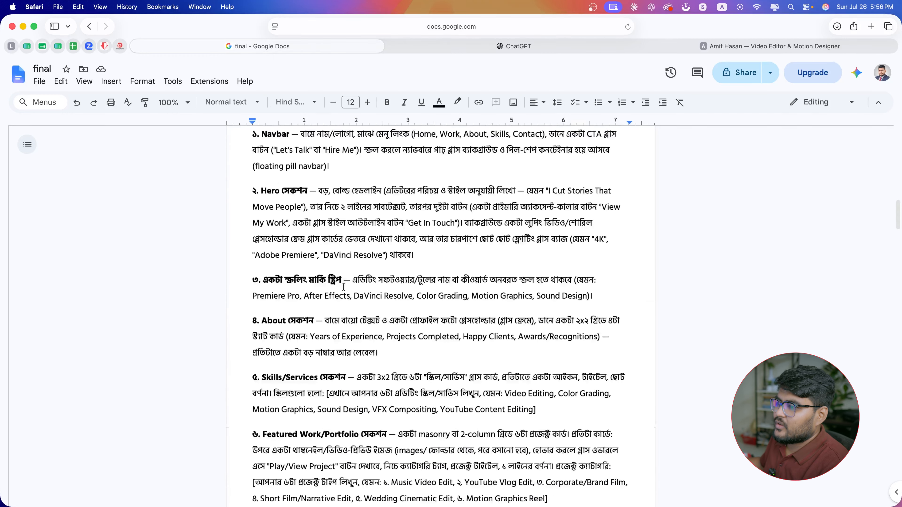
scroll(343, 286, "up", 2)
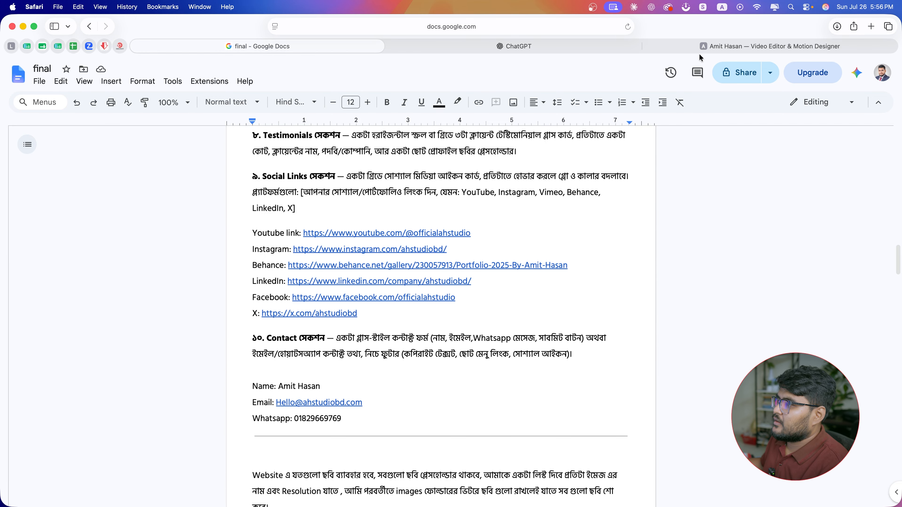
scroll(439, 352, "up", 20)
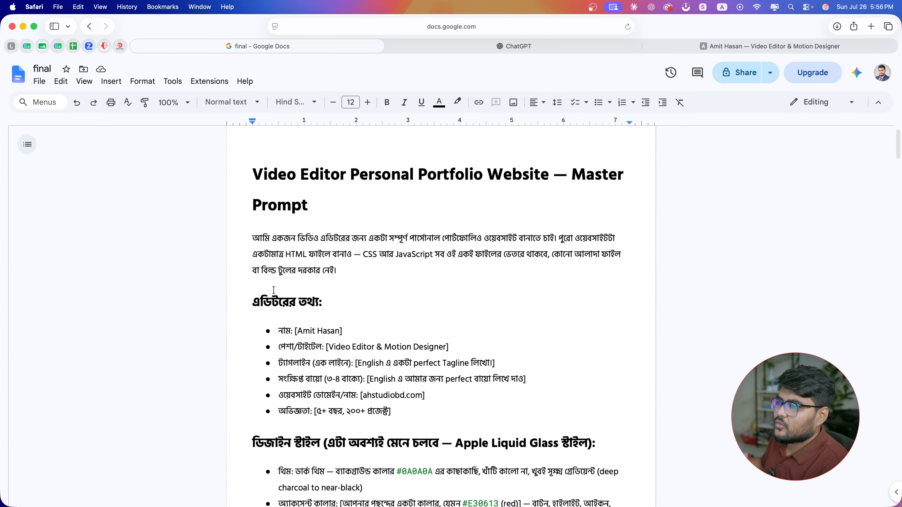
left_click_drag(252, 236, 450, 377)
scroll(451, 362, "down", 15)
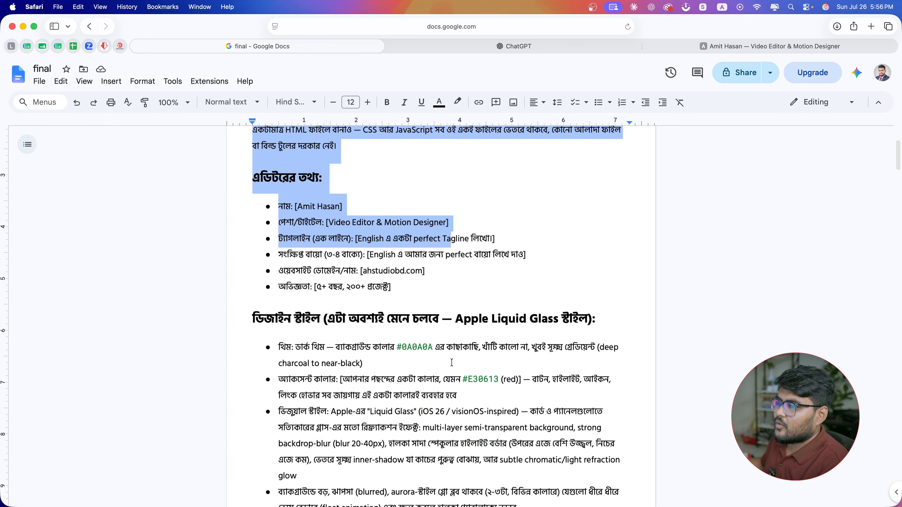
scroll(452, 363, "down", 20)
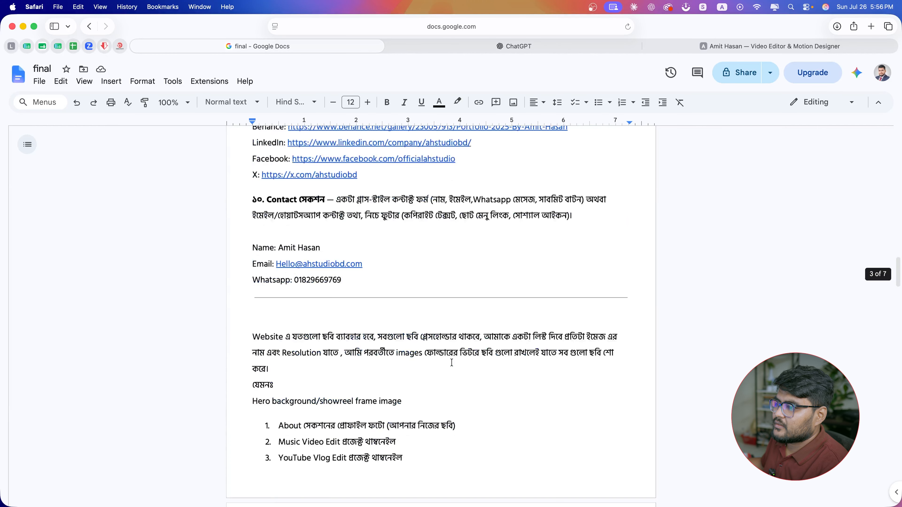
left_click_drag(451, 362, 349, 230)
scroll(334, 248, "up", 3)
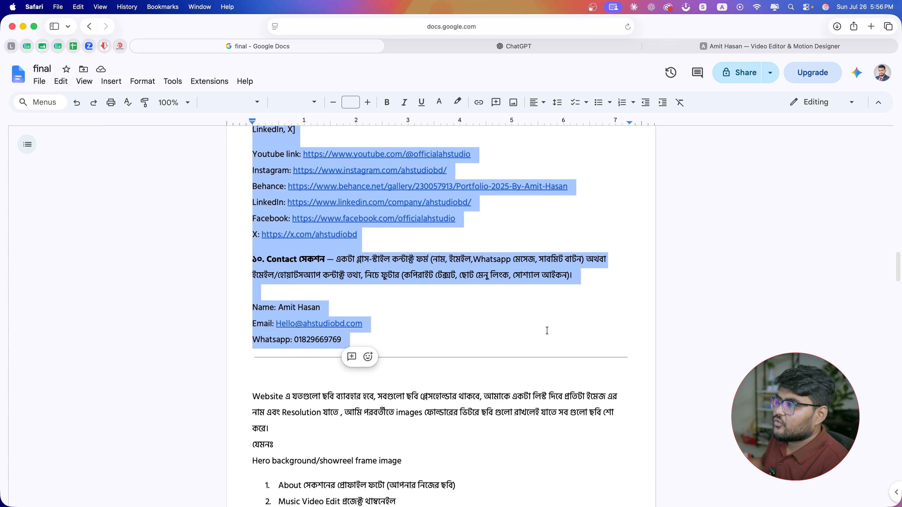
Switch to the Claude app, start a new chat, and paste the copied master prompt as an attachment
key("super+Tab")
key("super+Tab")
key("super+Tab")
key("super+Tab")
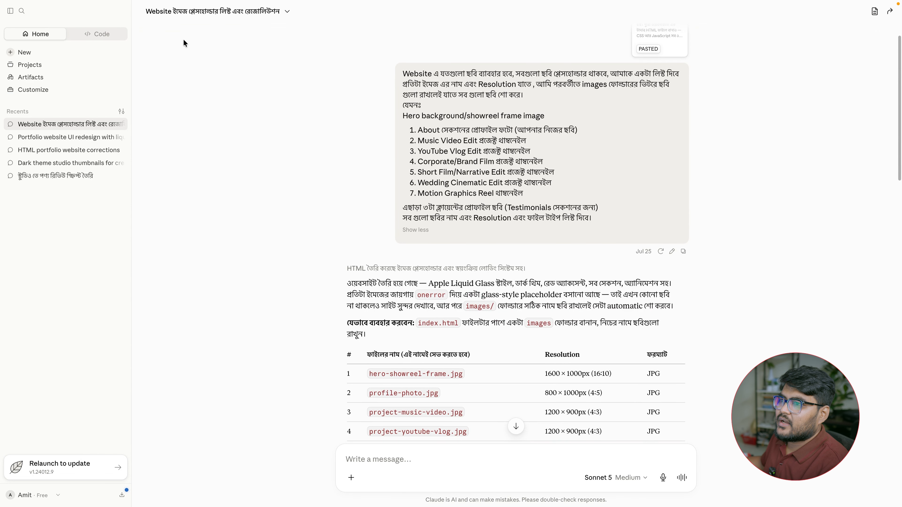
left_click(28, 55)
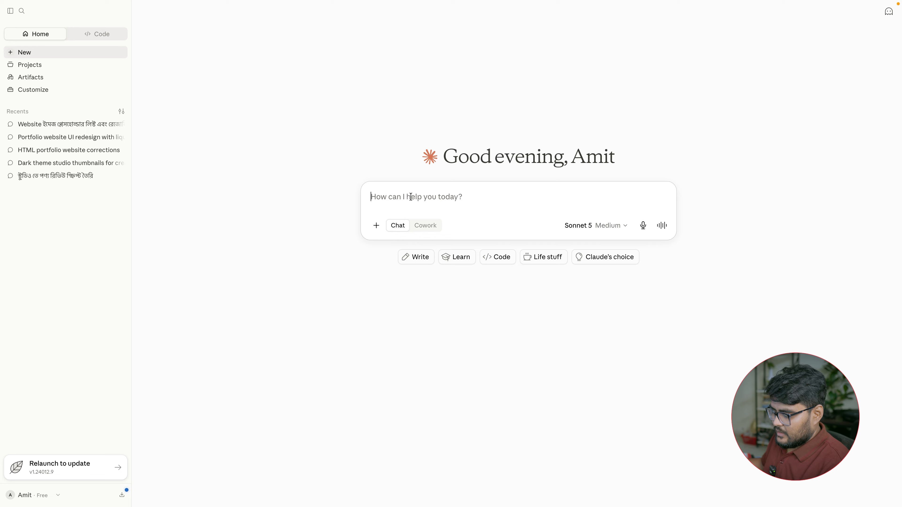
key("super")
key("super+v")
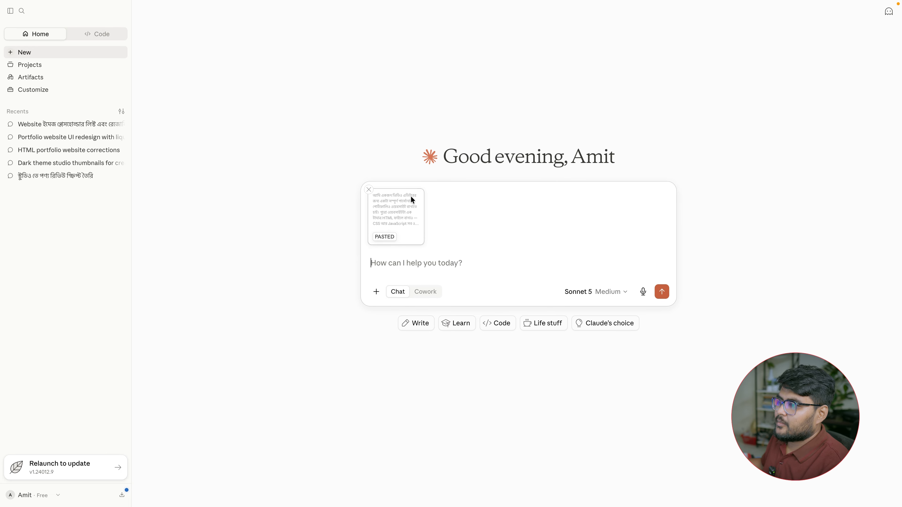
Copy the image placeholder and resolution list request from the Google Docs document and paste it into the Claude message
key("super+Tab")
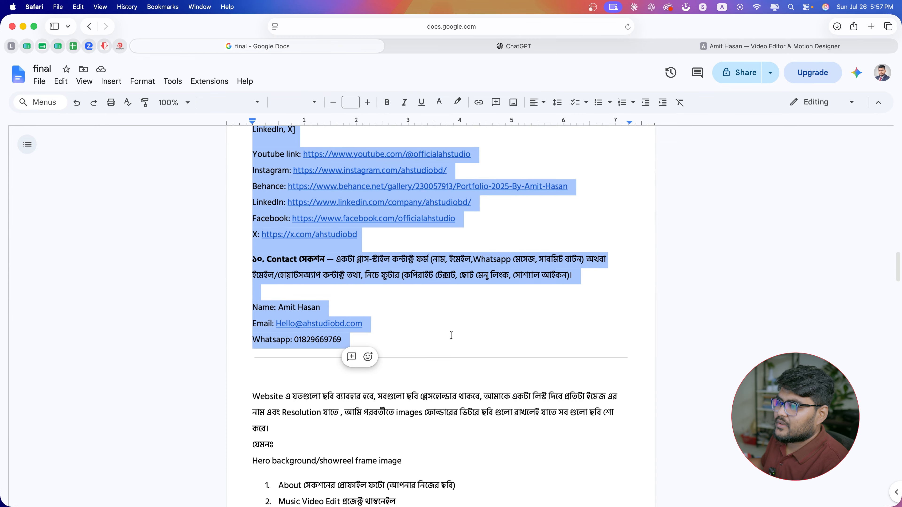
left_click(444, 337)
scroll(443, 338, "down", 5)
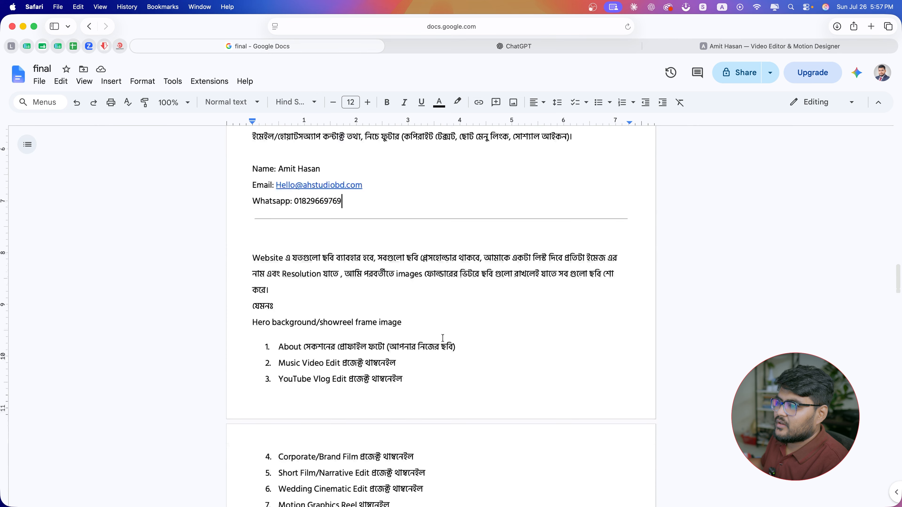
scroll(442, 338, "down", 1)
scroll(249, 186, "down", 2)
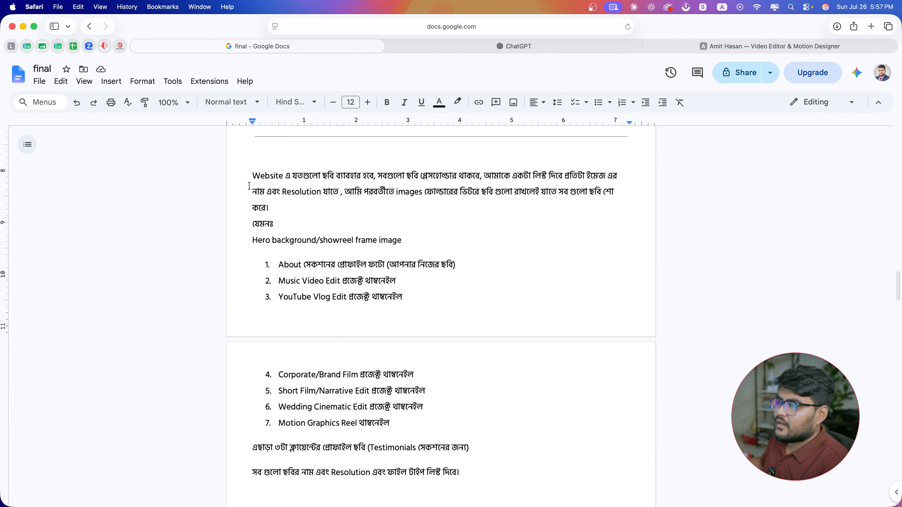
left_click_drag(253, 174, 491, 362)
scroll(395, 347, "down", 4)
scroll(491, 362, "down", 3)
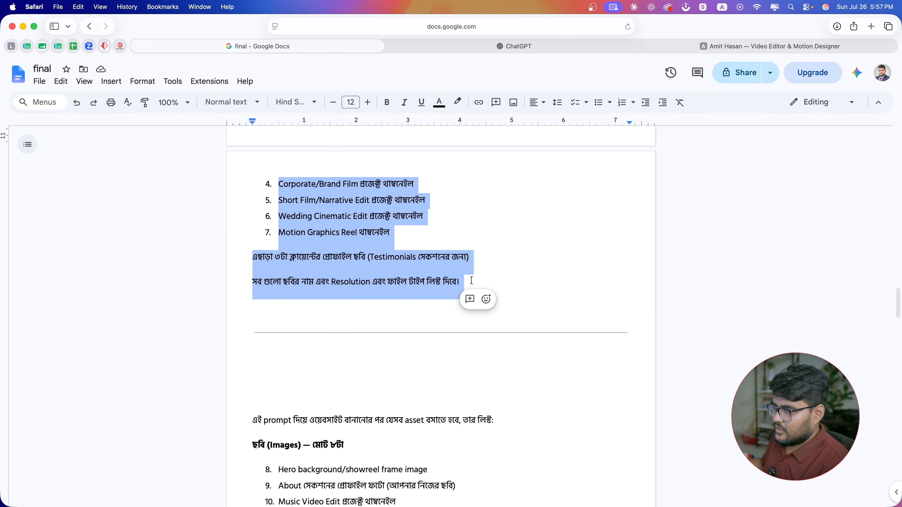
key("super+Tab")
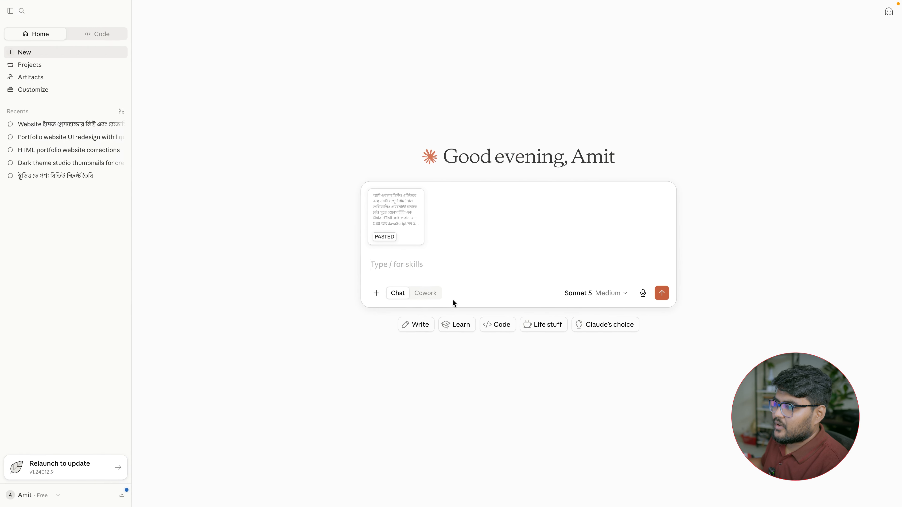
key("super+v")
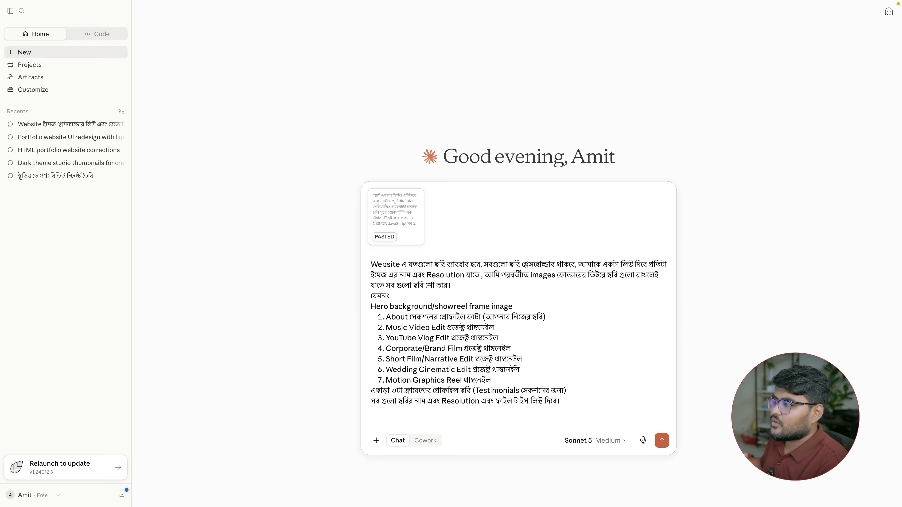
Check the available models and effort setting, keep Sonnet 5 at Medium effort, and send the prompt
left_click(611, 441)
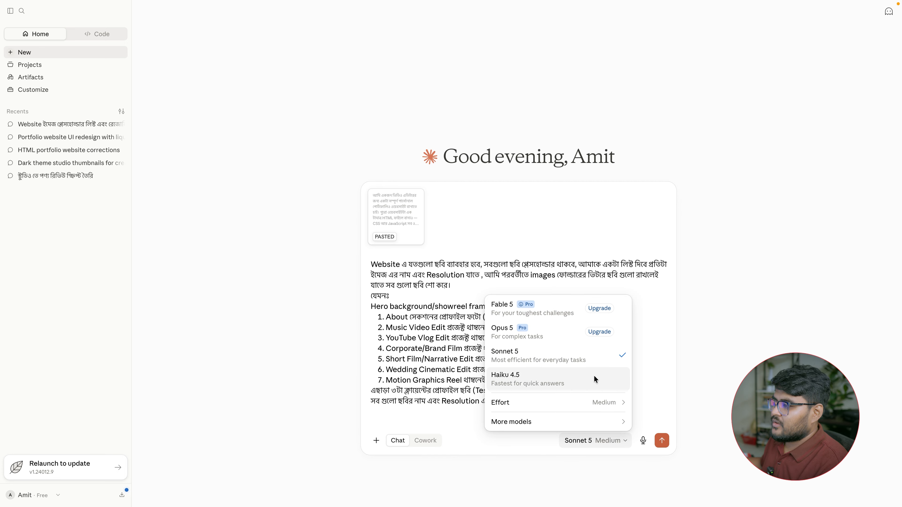
mouse_move(610, 407)
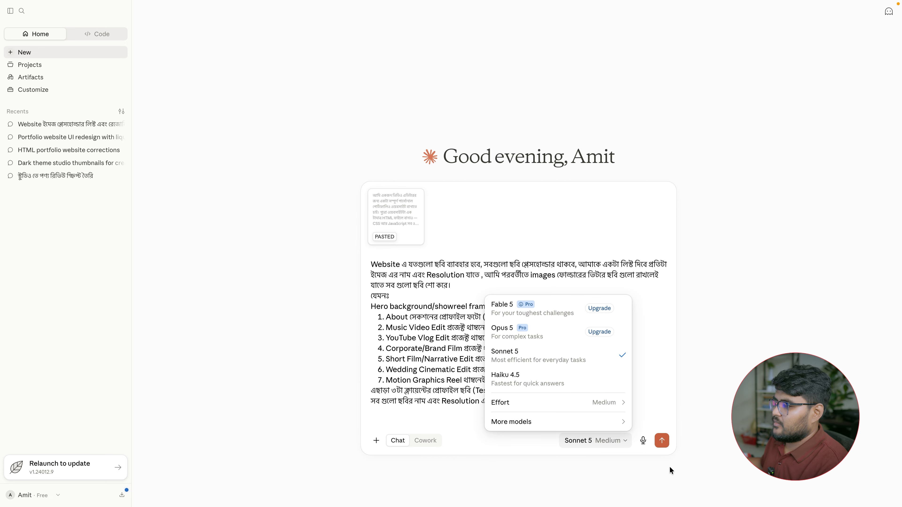
left_click(662, 439)
left_click(662, 438)
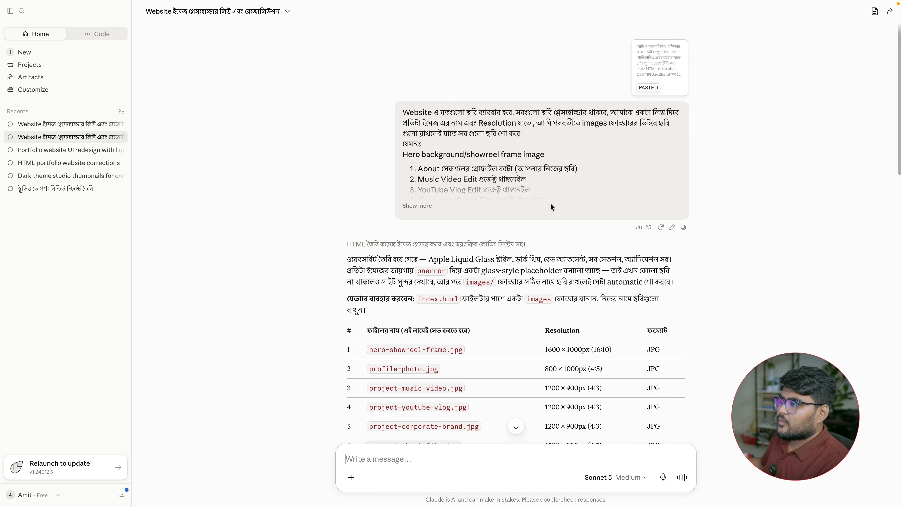
Review the required image names and resolutions in the previously completed chat, and download and open its Index HTML file
scroll(552, 204, "down", 5)
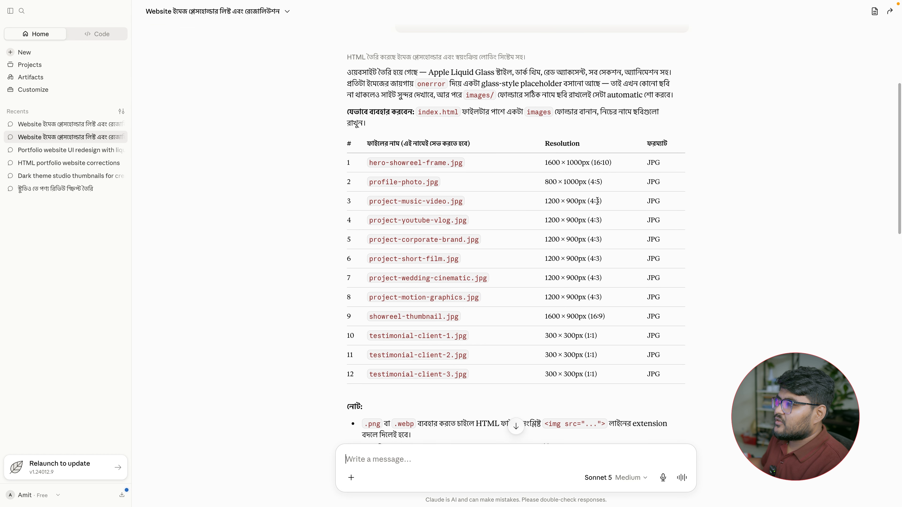
scroll(540, 309, "down", 3)
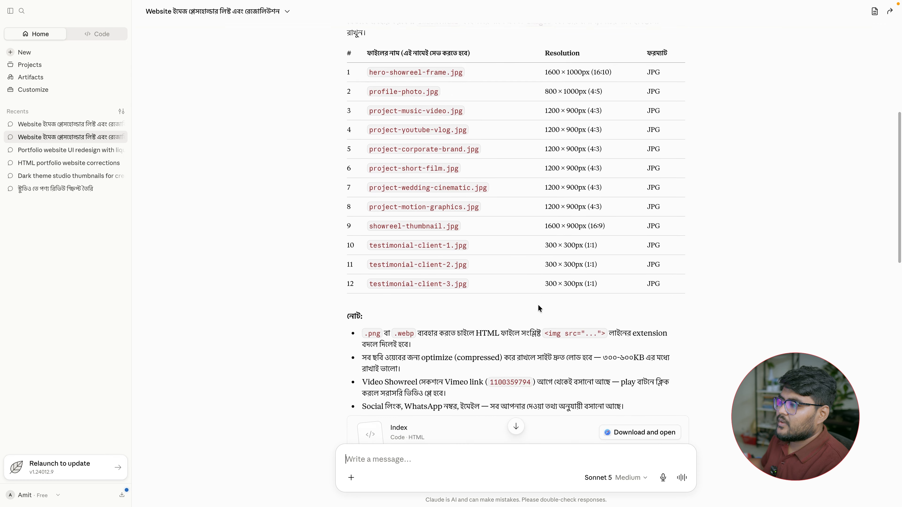
scroll(493, 282, "down", 1)
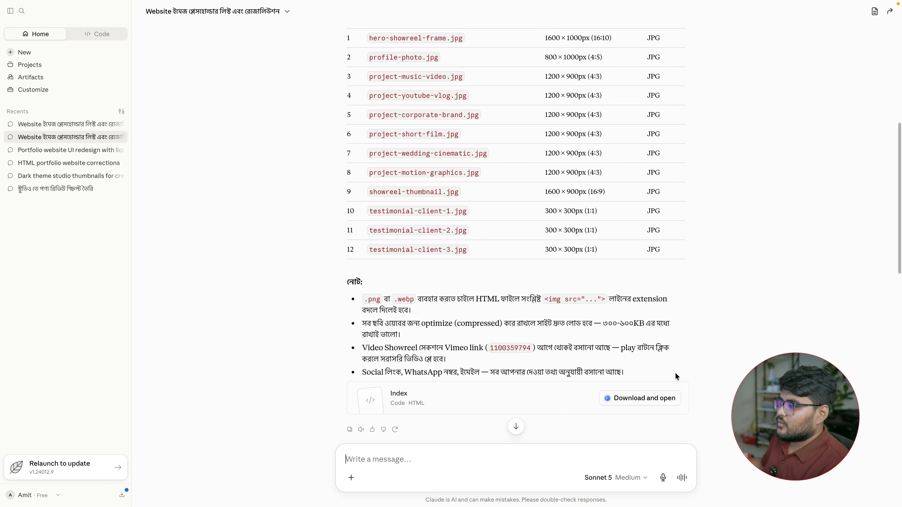
left_click(648, 401)
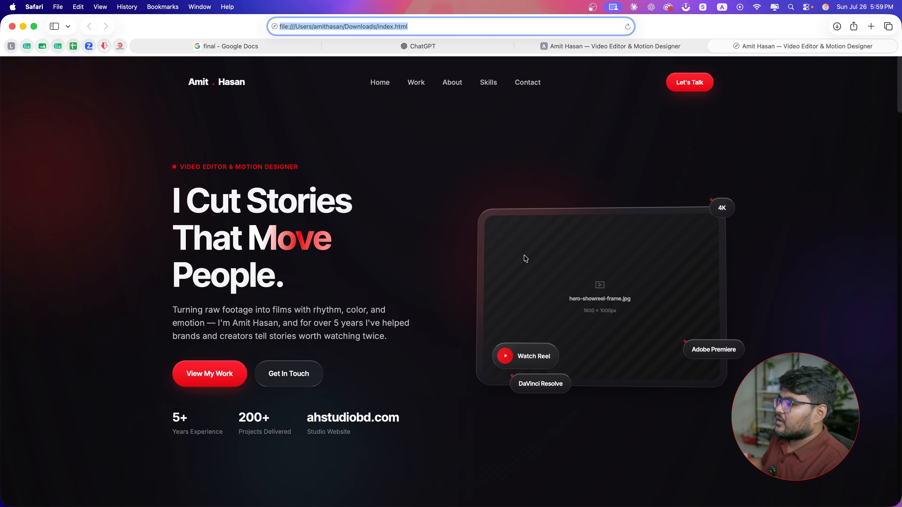
Inspect the generated site's hero, About and Skills & Services sections, including the hero-showreel-frame.jpg and profile-photo.jpg placeholders
scroll(671, 345, "down", 2)
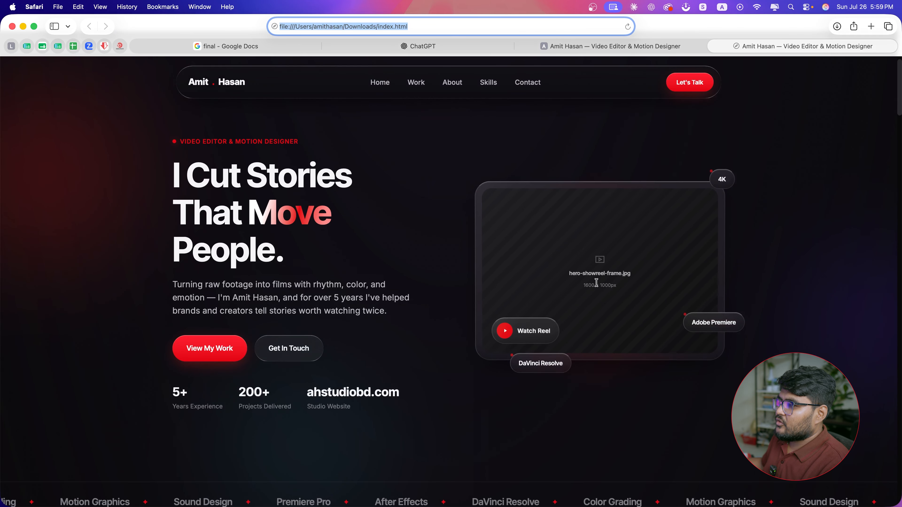
scroll(605, 271, "down", 18)
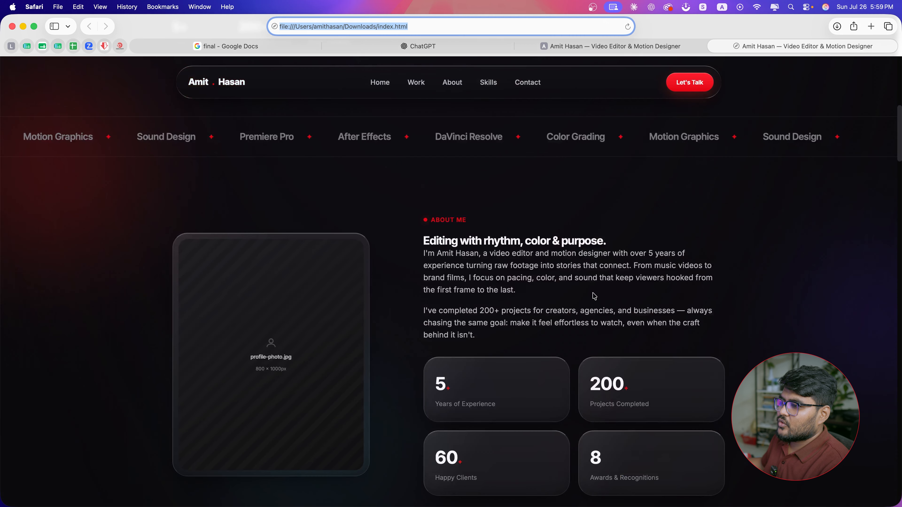
scroll(646, 322, "up", 20)
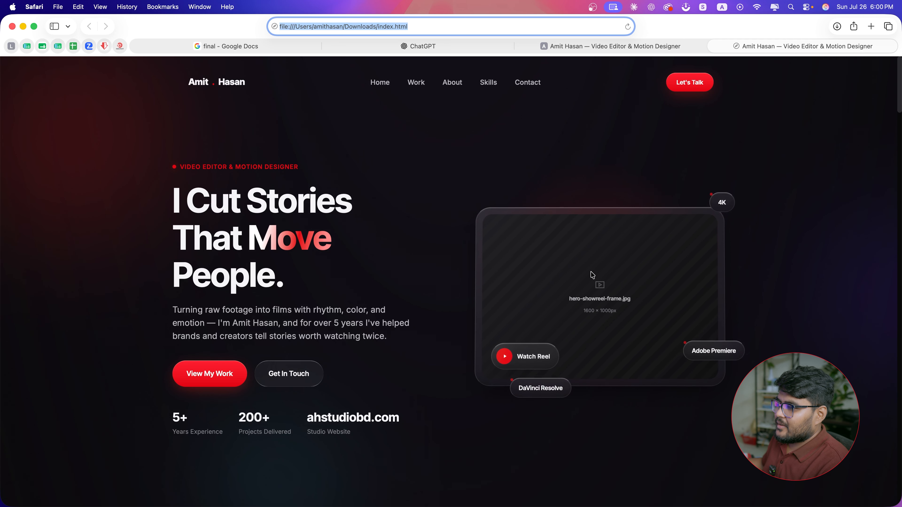
scroll(617, 300, "down", 10)
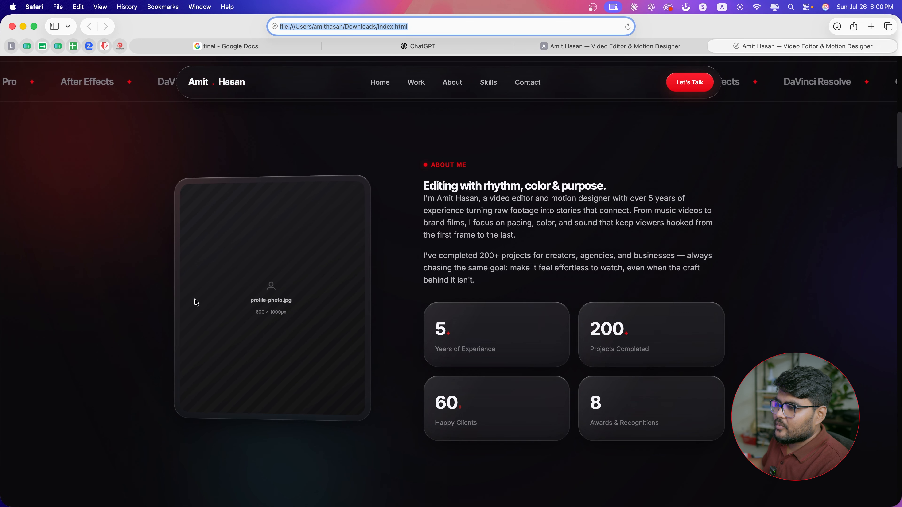
scroll(261, 378, "down", 15)
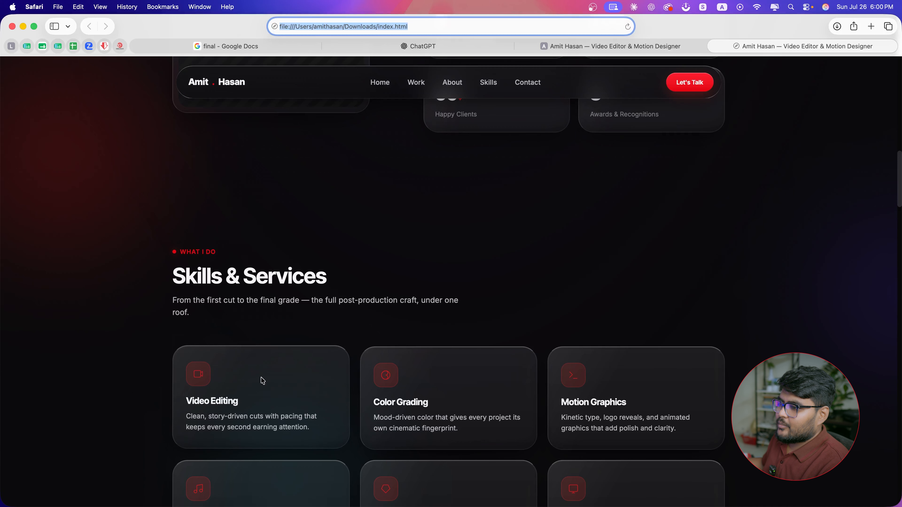
Inspect the Featured Work project cards, their image placeholder names and sizes, and their View Project overlays
scroll(262, 378, "down", 5)
scroll(260, 376, "up", 3)
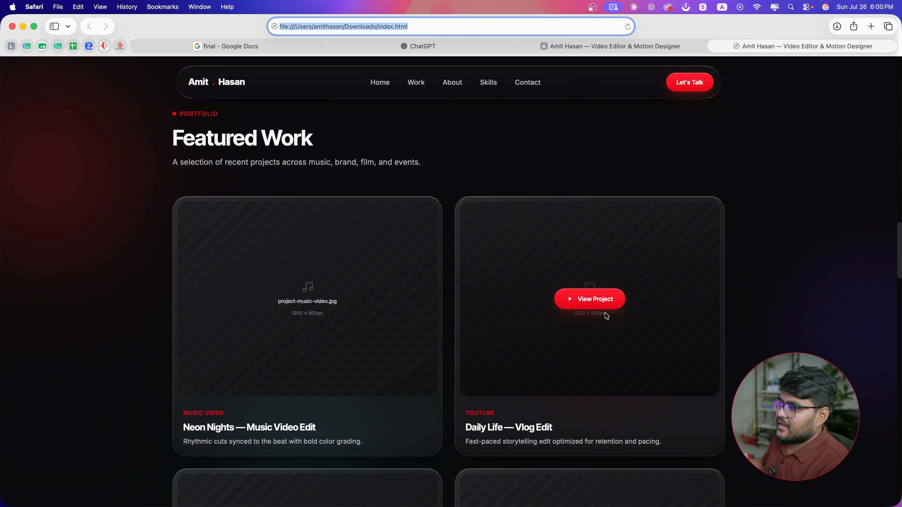
scroll(590, 366, "down", 7)
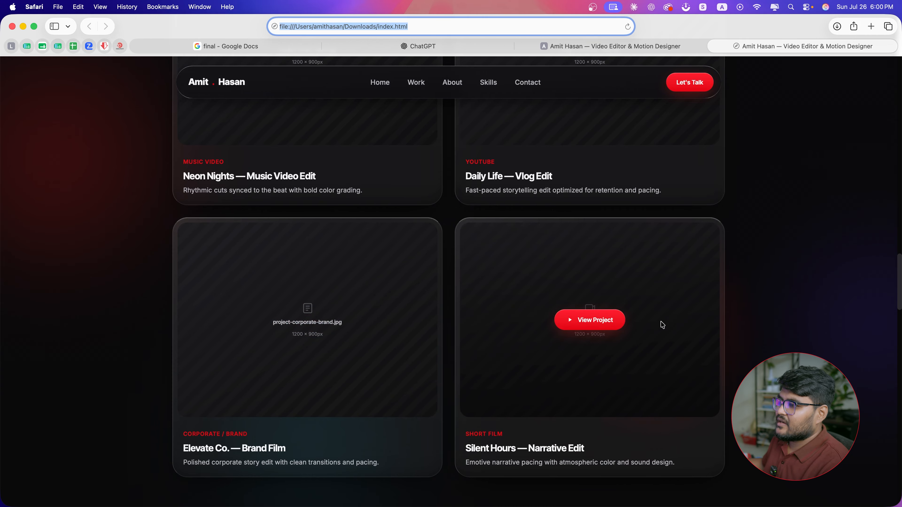
scroll(586, 412, "down", 7)
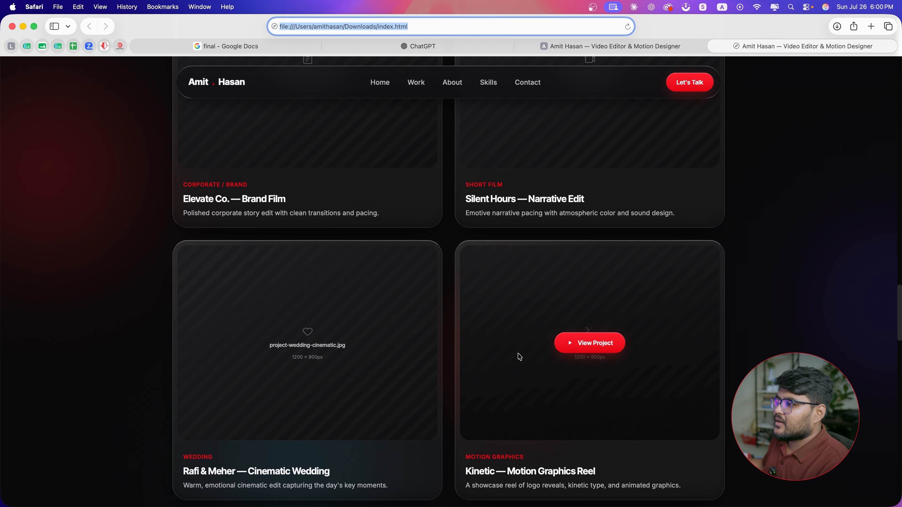
scroll(519, 357, "up", 1)
scroll(522, 362, "up", 4)
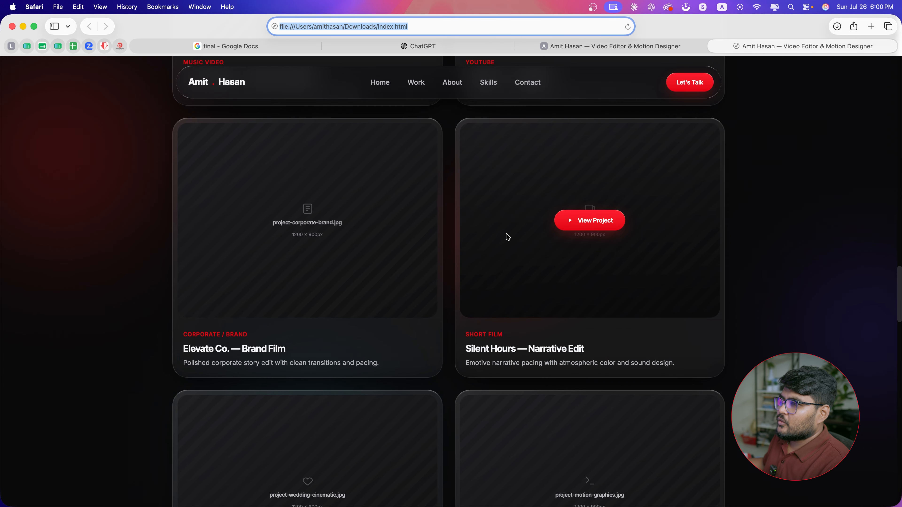
scroll(628, 284, "up", 5)
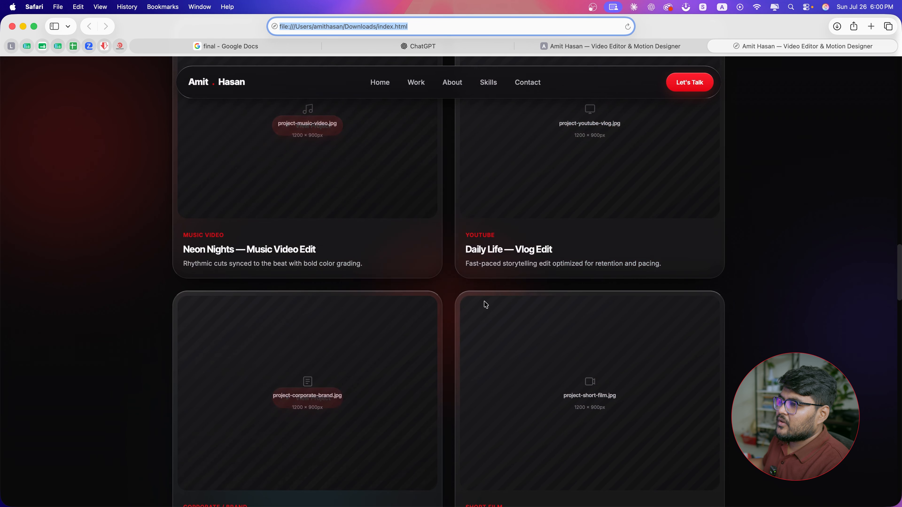
Compare the hero/showreel frame image prompt in Google Docs with the site's hero placeholder and the image resolution table in Claude
left_click(250, 43)
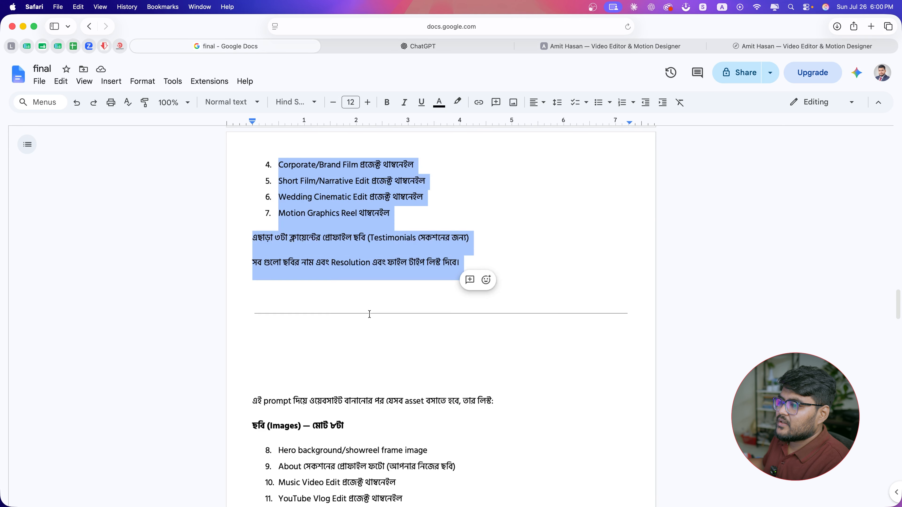
scroll(369, 313, "down", 15)
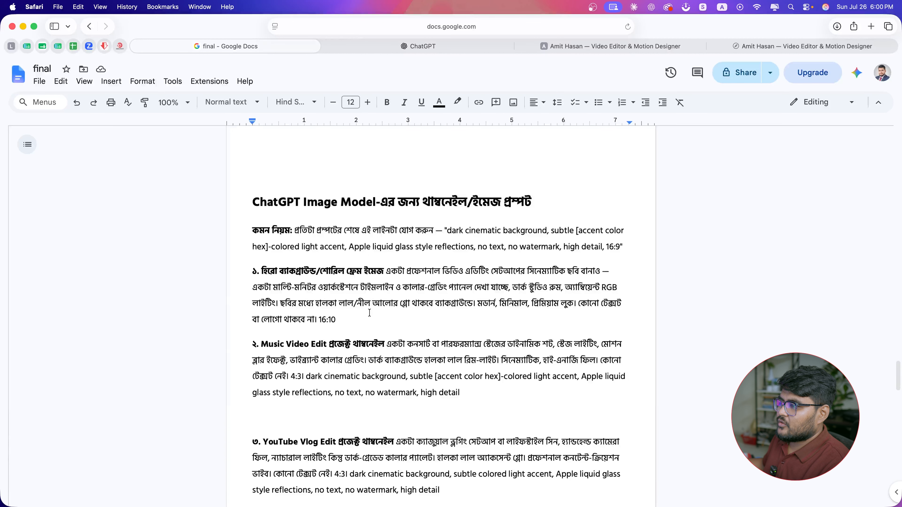
scroll(369, 313, "up", 3)
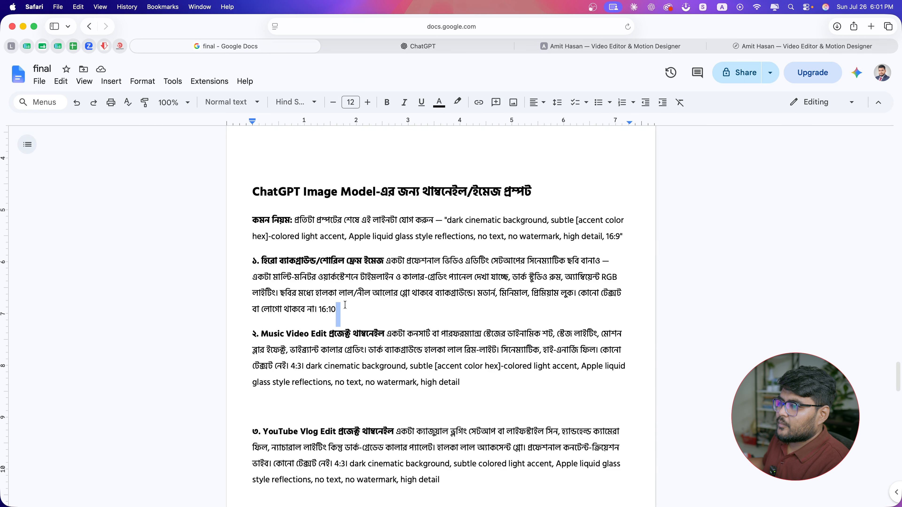
left_click_drag(335, 310, 278, 262)
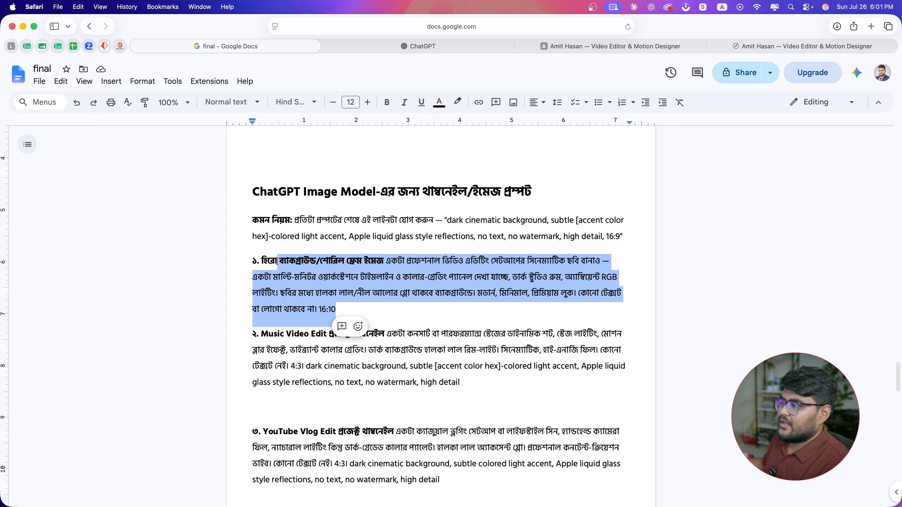
left_click(419, 292)
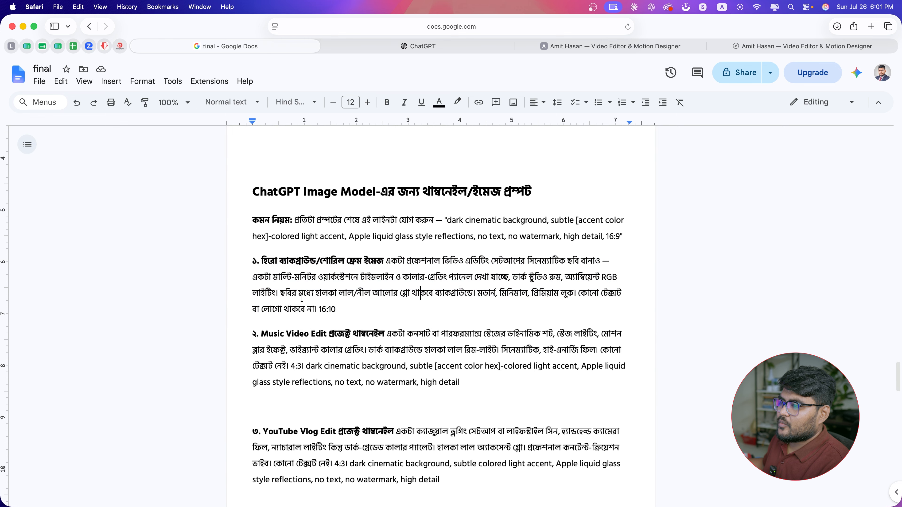
left_click(781, 47)
scroll(498, 295, "up", 10)
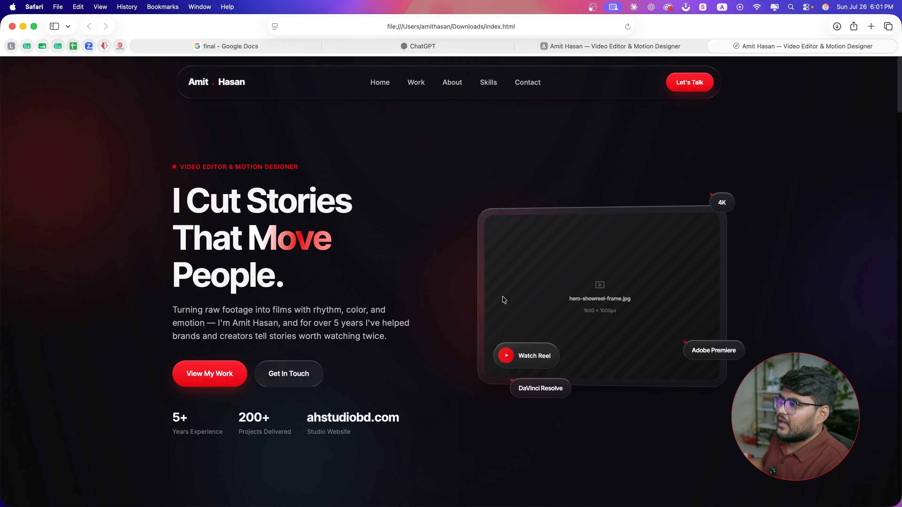
key("ctrl+Tab")
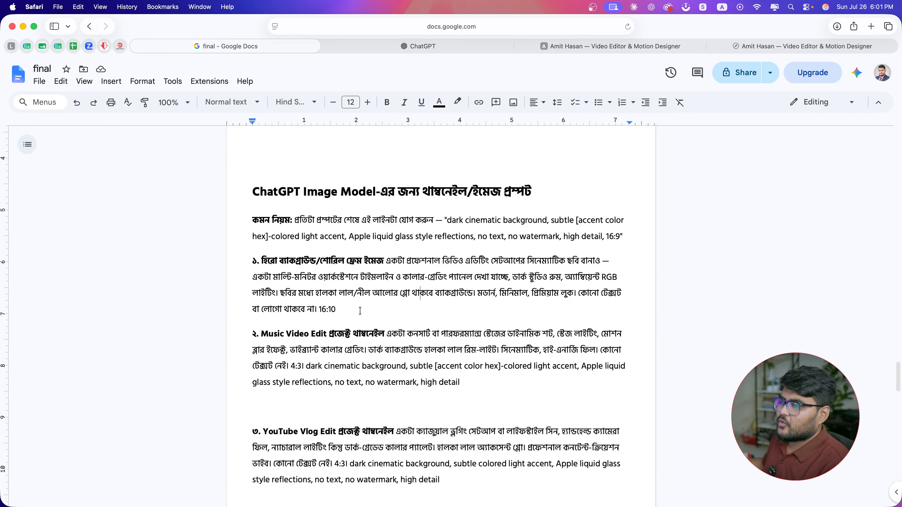
left_click_drag(341, 308, 260, 258)
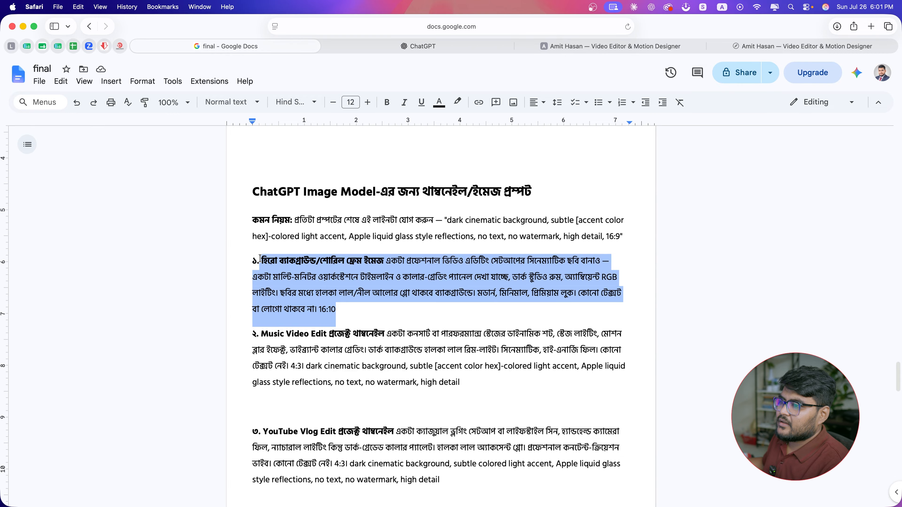
key("super+Tab")
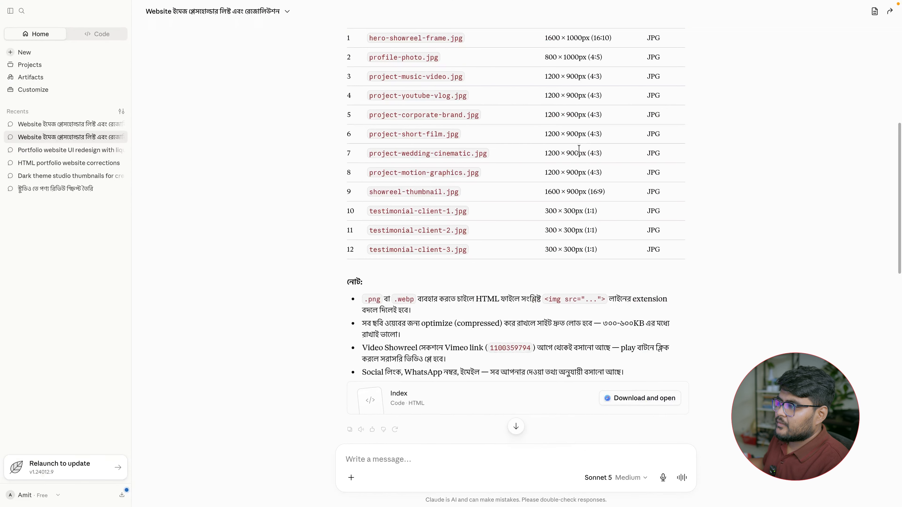
scroll(577, 339, "up", 5)
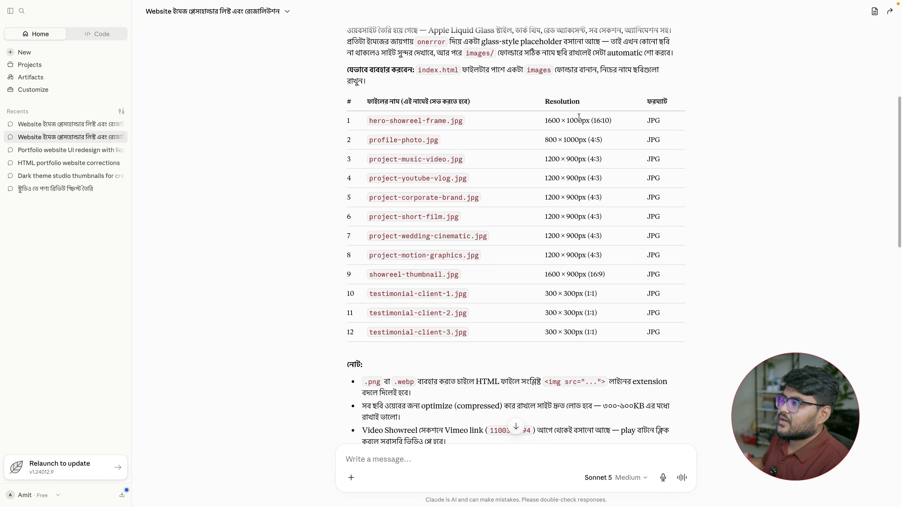
Copy the 16:10 hero background/showreel frame prompt from the Google Docs document and send it in a new ChatGPT chat
key("super+Tab")
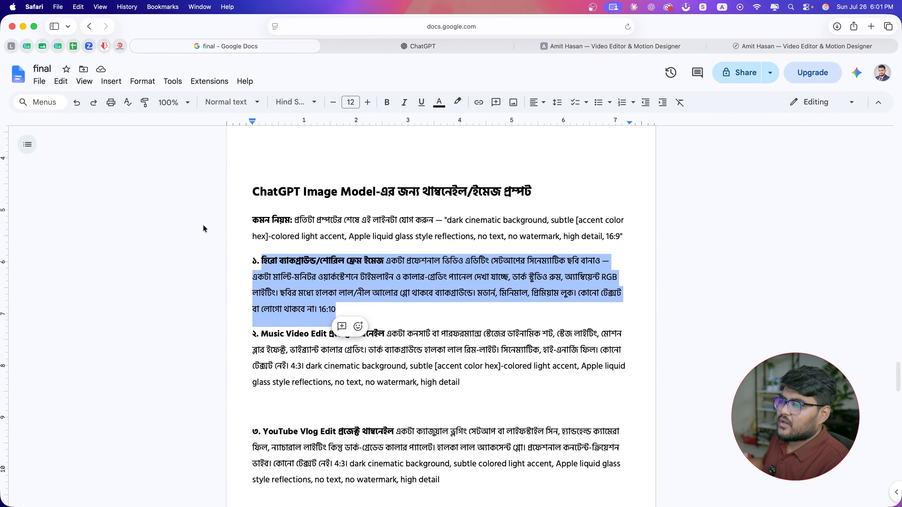
left_click_drag(340, 309, 263, 261)
key("super+c")
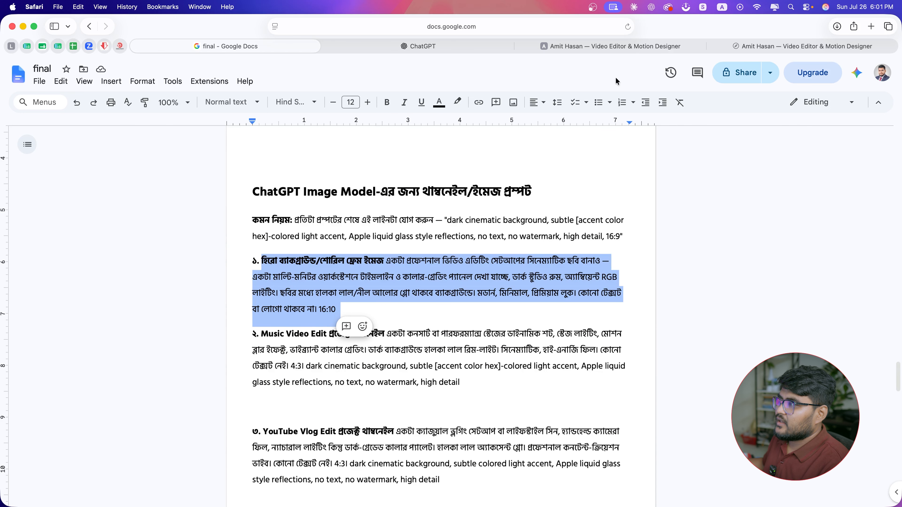
left_click(424, 47)
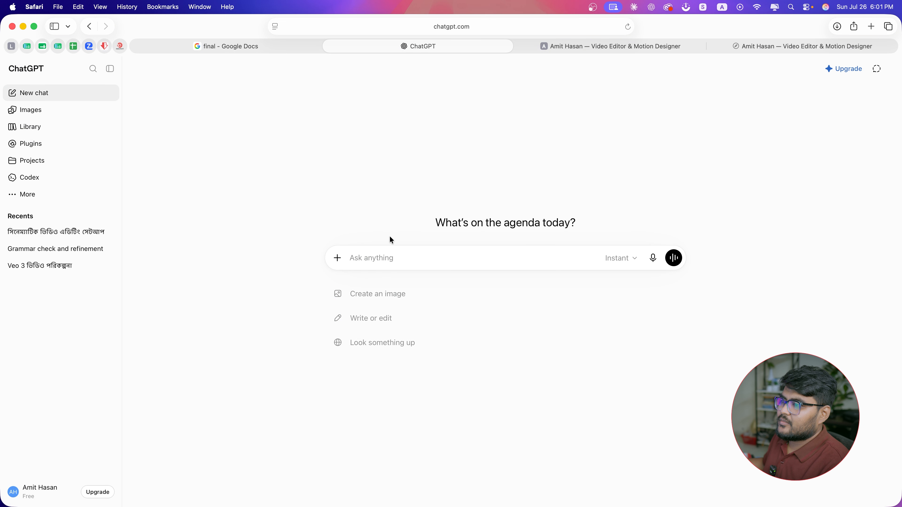
key("super+v")
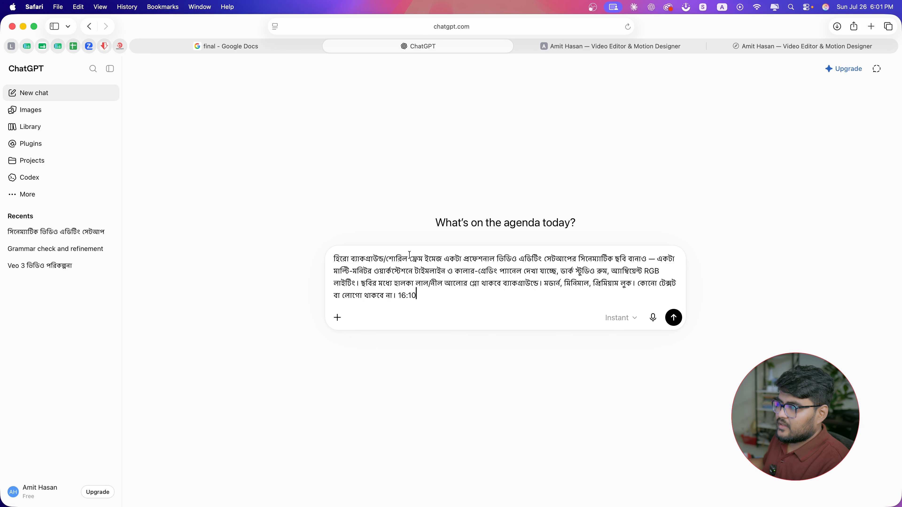
key("Return")
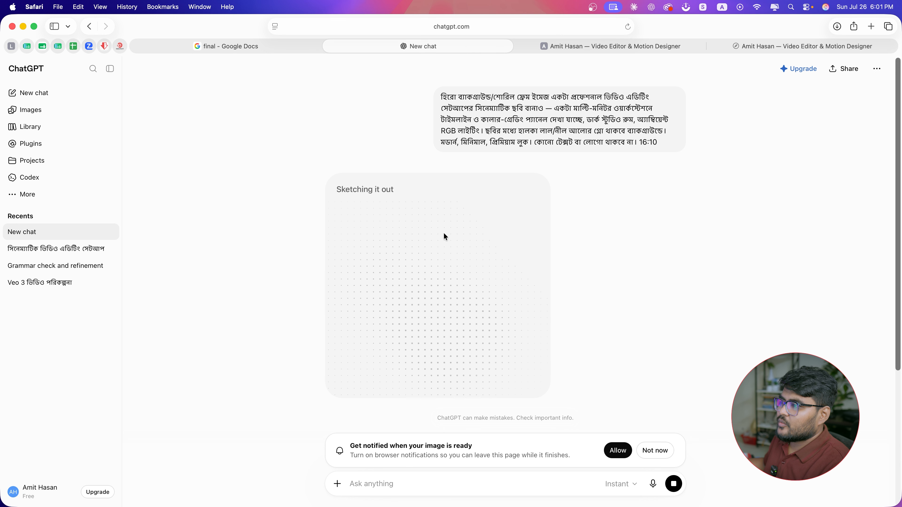
Copy the Music Video Edit thumbnail prompt from the Google Docs document and send it in the same ChatGPT chat
left_click(226, 46)
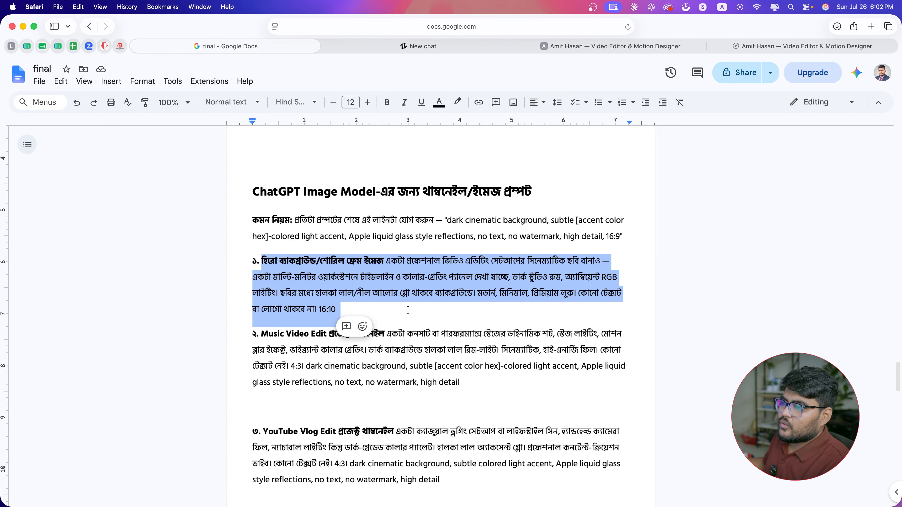
left_click_drag(455, 294, 264, 250)
key("super+c")
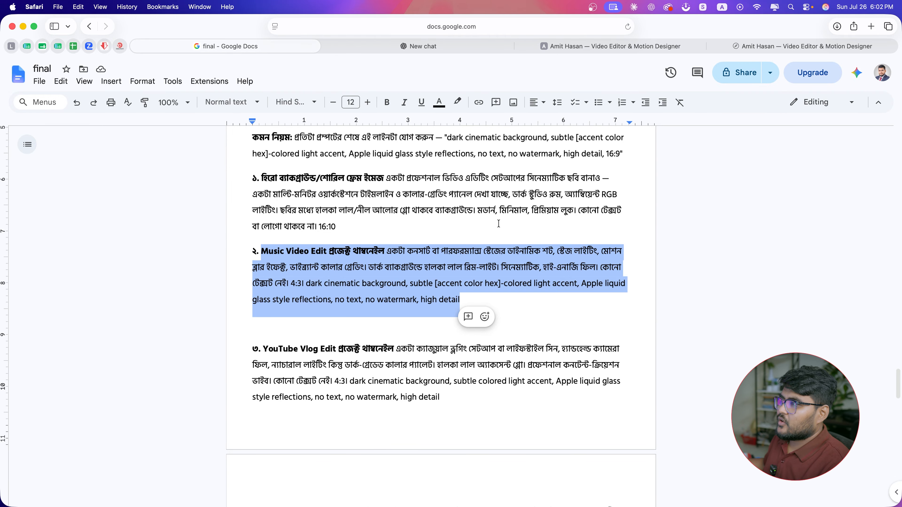
left_click(615, 46)
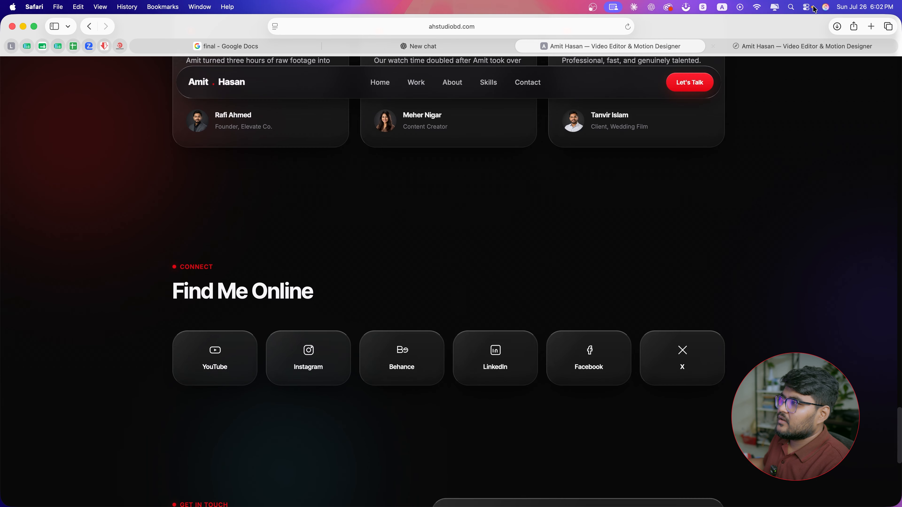
left_click(433, 44)
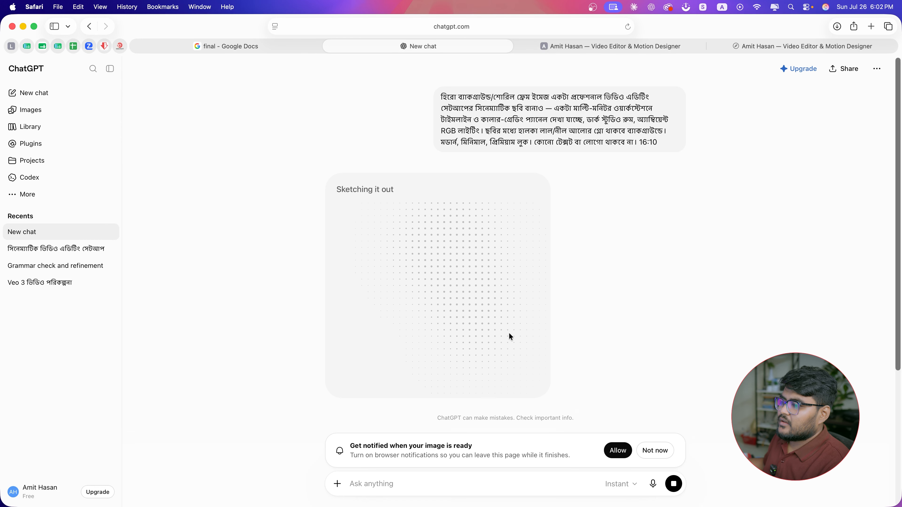
left_click(385, 485)
key("super+v")
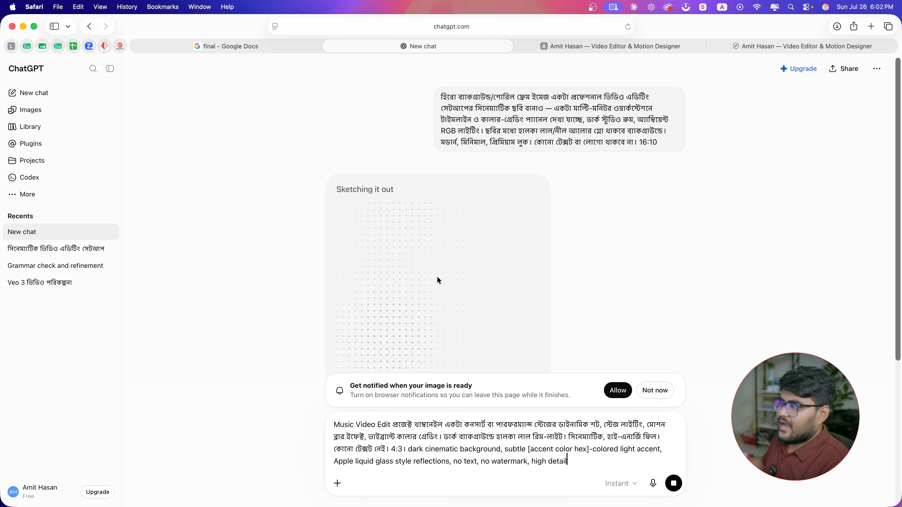
scroll(461, 278, "down", 2)
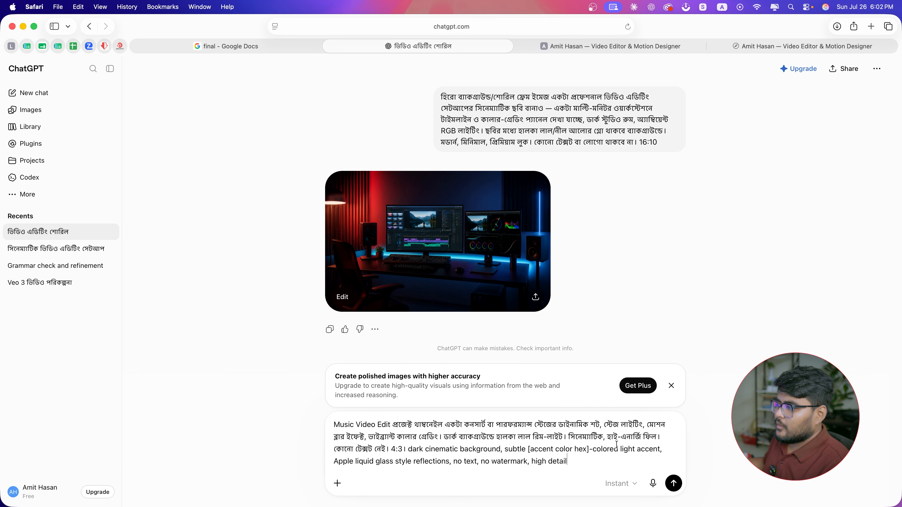
left_click(672, 482)
Copy the YouTube Vlog Edit thumbnail prompt from Google Docs, view the generated music video image in ChatGPT, and send the vlog prompt there
left_click(225, 46)
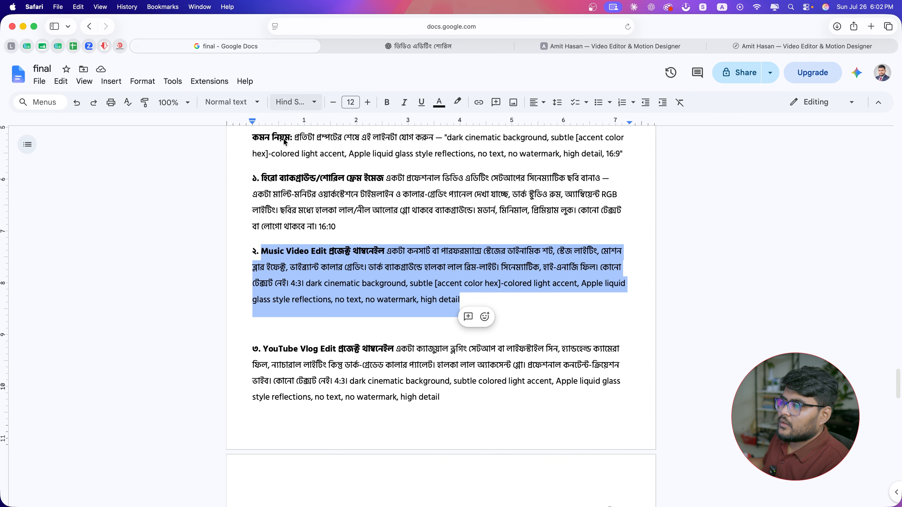
scroll(337, 277, "down", 1)
scroll(369, 323, "down", 1)
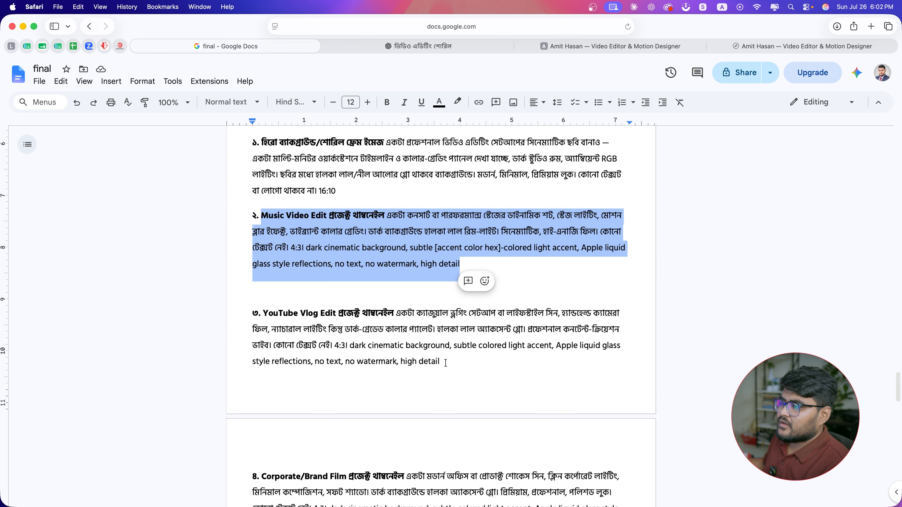
left_click_drag(445, 362, 264, 310)
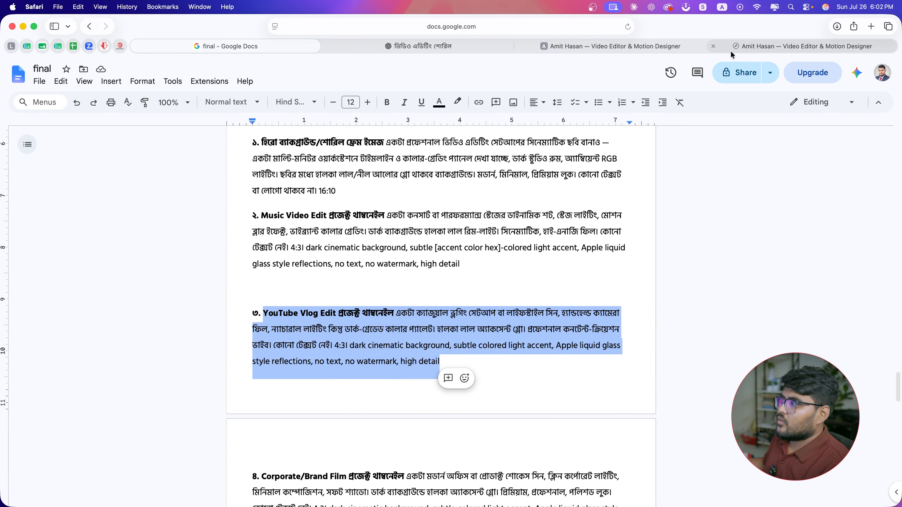
left_click(459, 49)
scroll(446, 311, "down", 5)
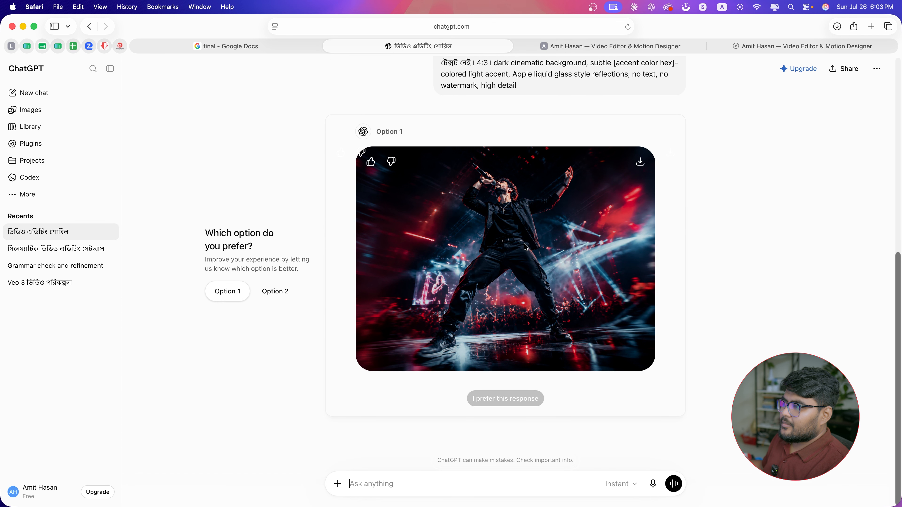
scroll(576, 234, "up", 3)
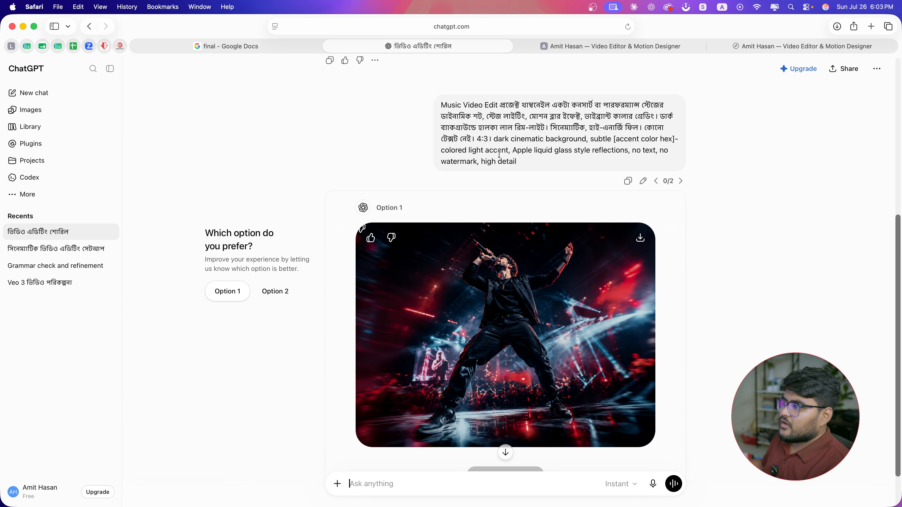
scroll(546, 414, "down", 2)
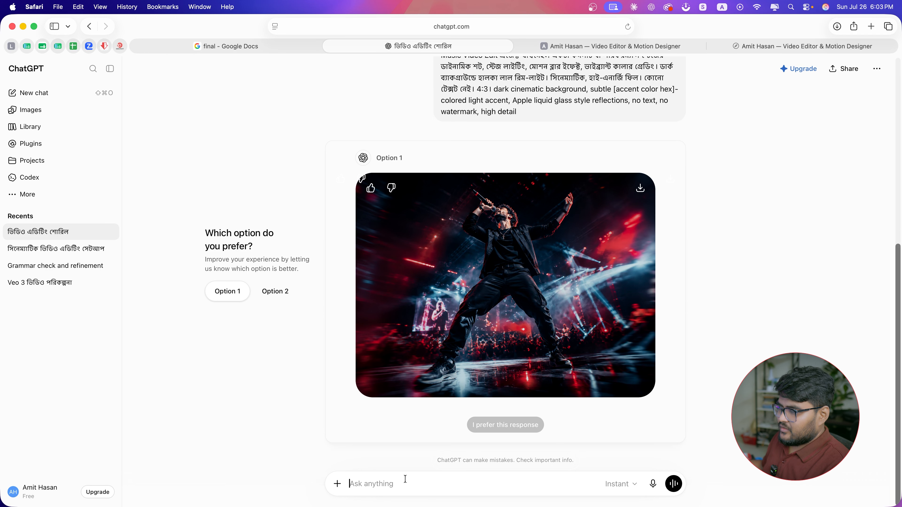
key("super+v")
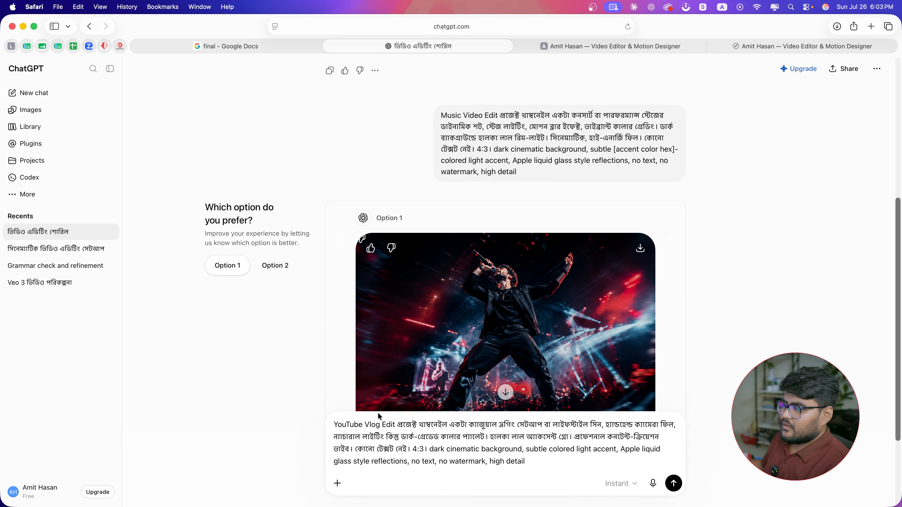
left_click(673, 483)
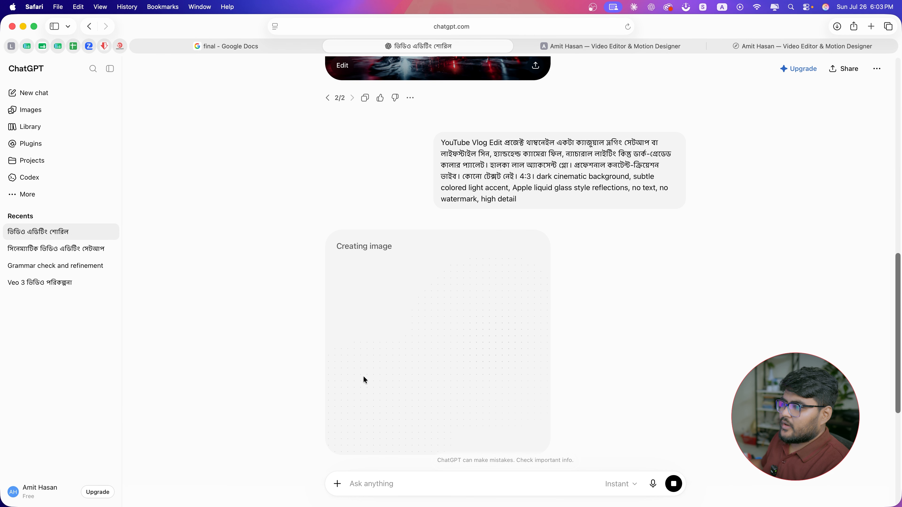
Copy the Corporate/Brand Film thumbnail prompt from Google Docs and send it in the ChatGPT chat
left_click(244, 47)
scroll(327, 233, "down", 5)
scroll(372, 256, "down", 3)
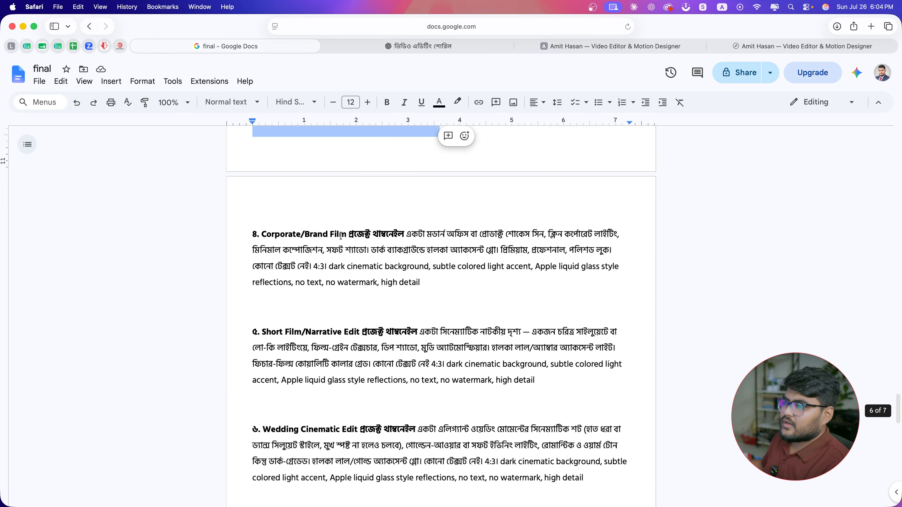
left_click_drag(420, 281, 260, 241)
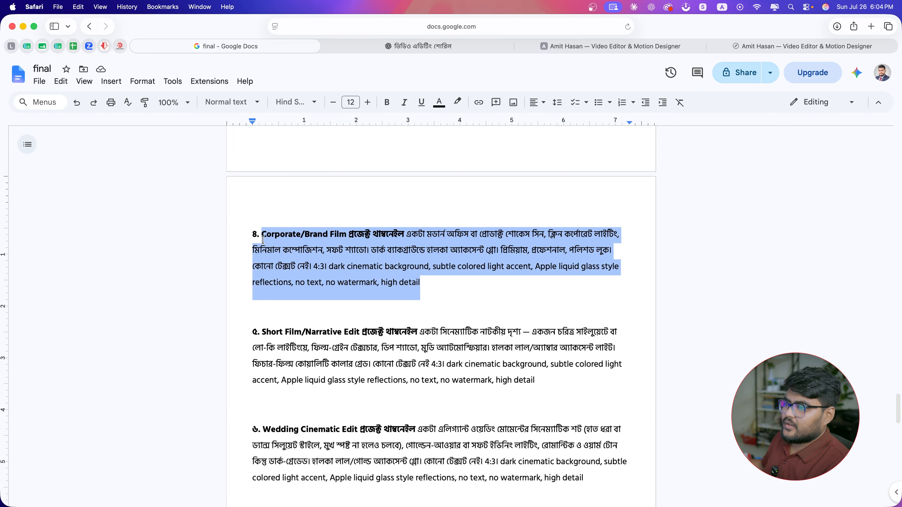
key("super+c")
key("ctrl+Tab")
key("super+v")
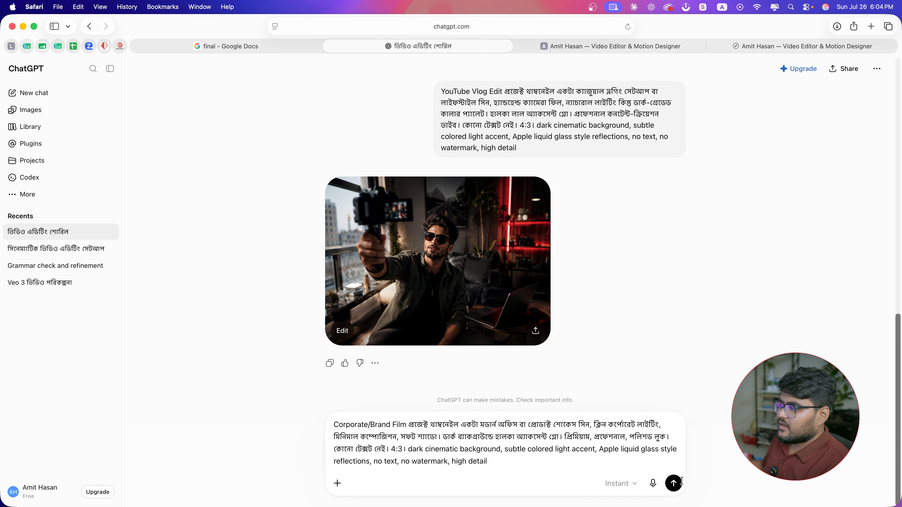
left_click(674, 483)
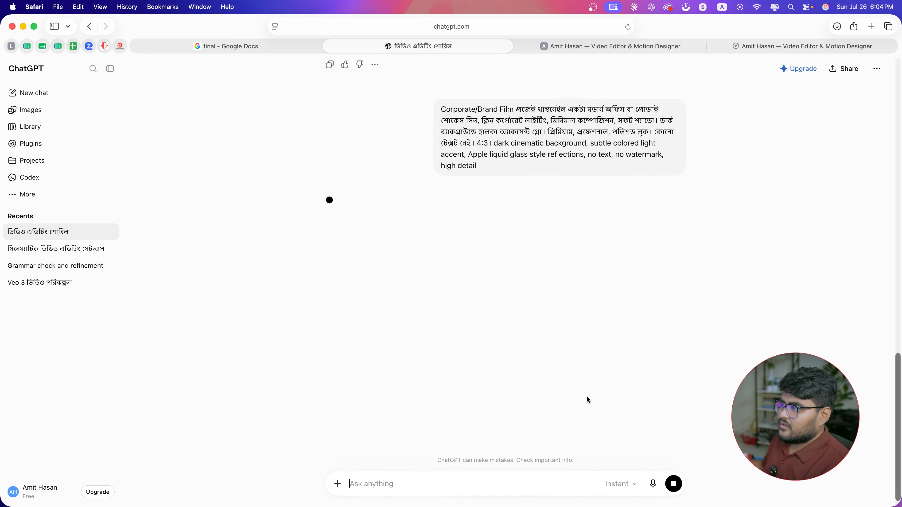
Copy the Short Film/Narrative Edit thumbnail prompt from the Google Docs document and send it in the ChatGPT chat
left_click(245, 47)
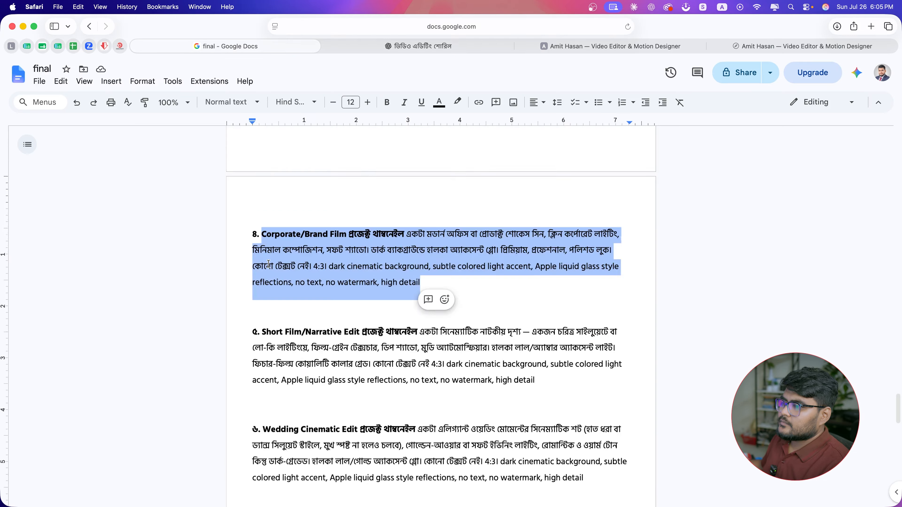
scroll(269, 264, "down", 3)
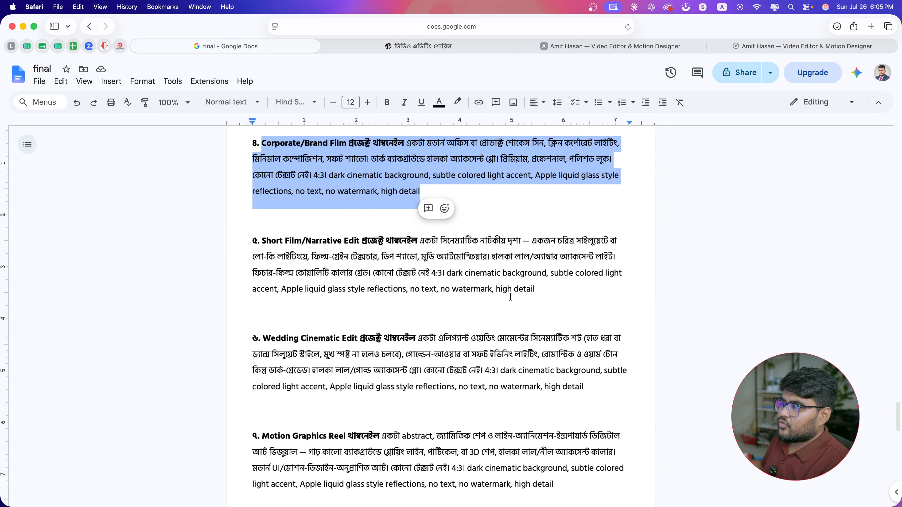
left_click_drag(546, 289, 263, 241)
left_click(418, 46)
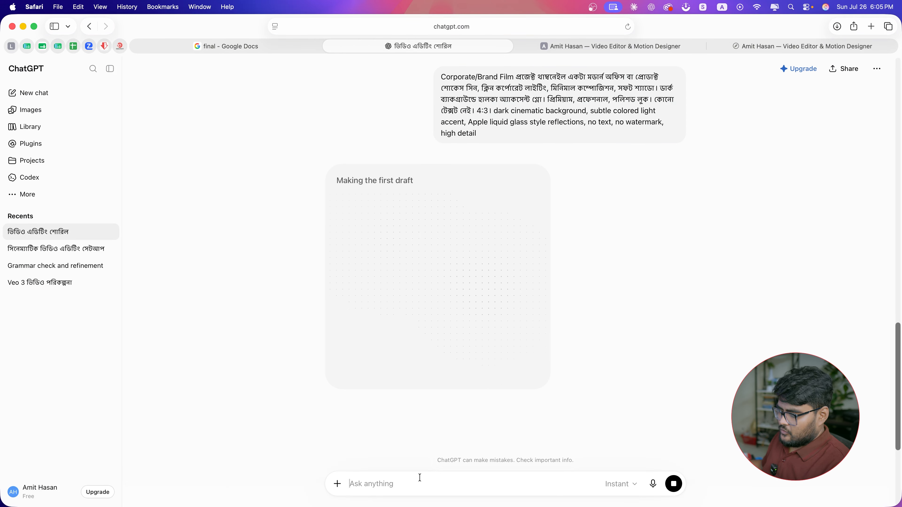
key("super+v")
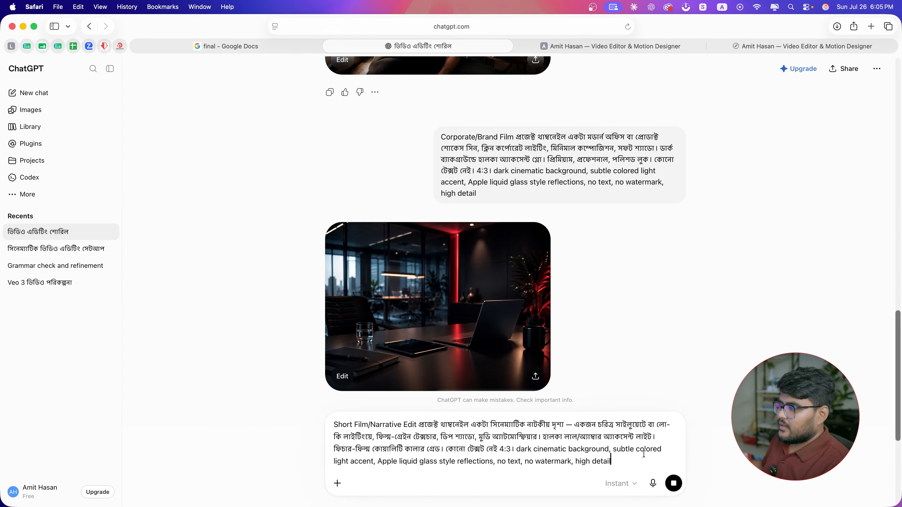
scroll(552, 346, "down", 2)
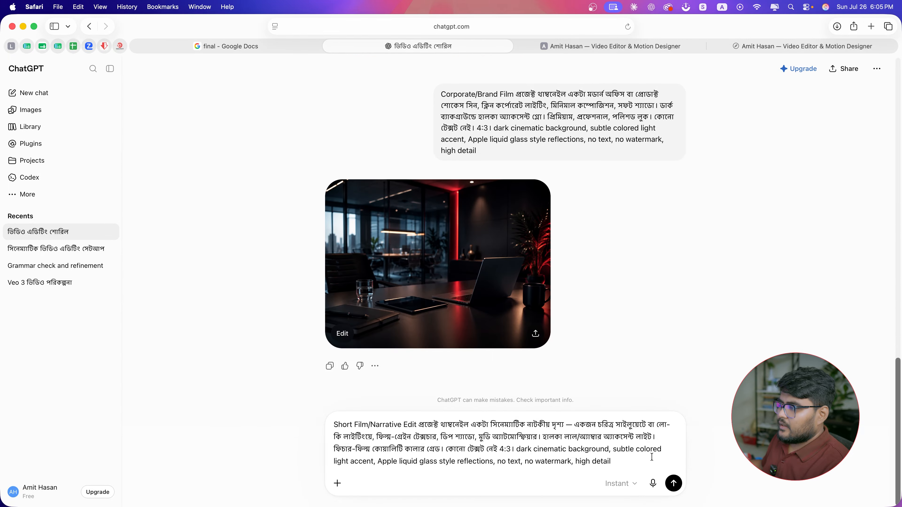
left_click(674, 483)
Copy the Wedding Cinematic Edit thumbnail prompt from the Google Docs document and send it in the ChatGPT chat
key("ctrl+shift+Tab")
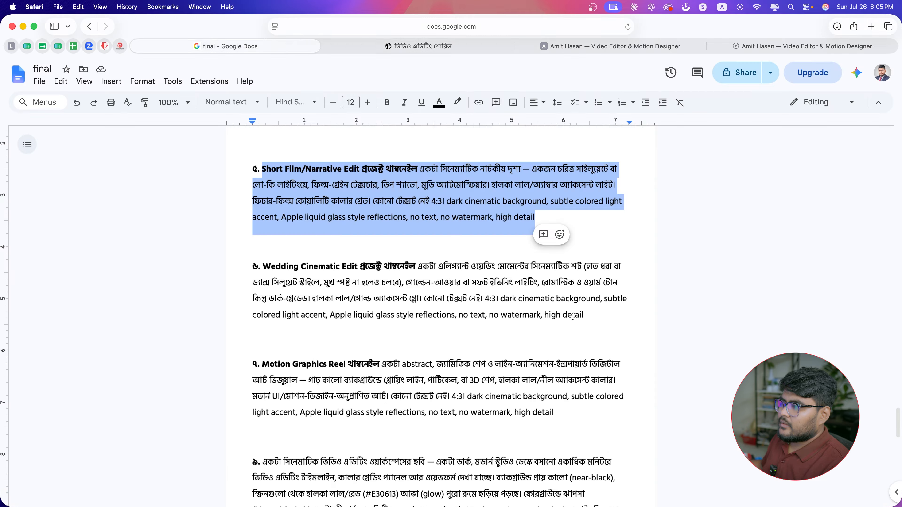
left_click_drag(589, 316, 263, 266)
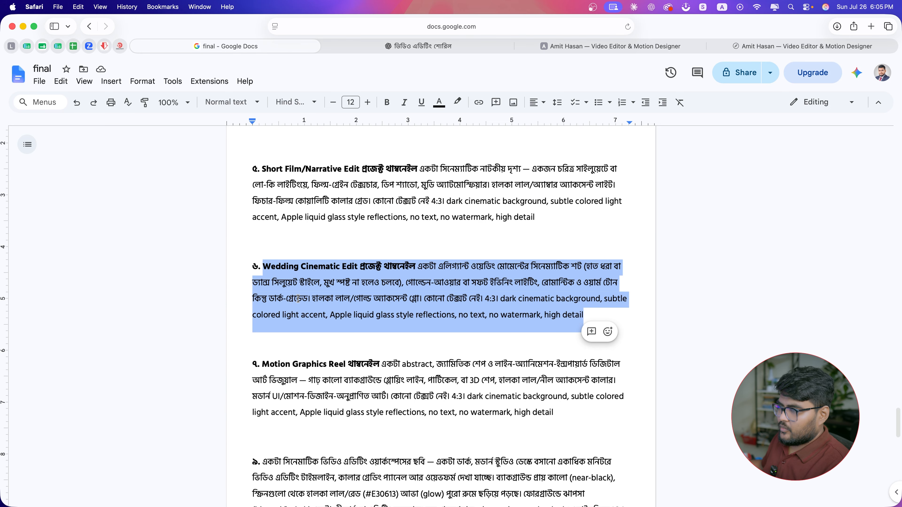
left_click(447, 44)
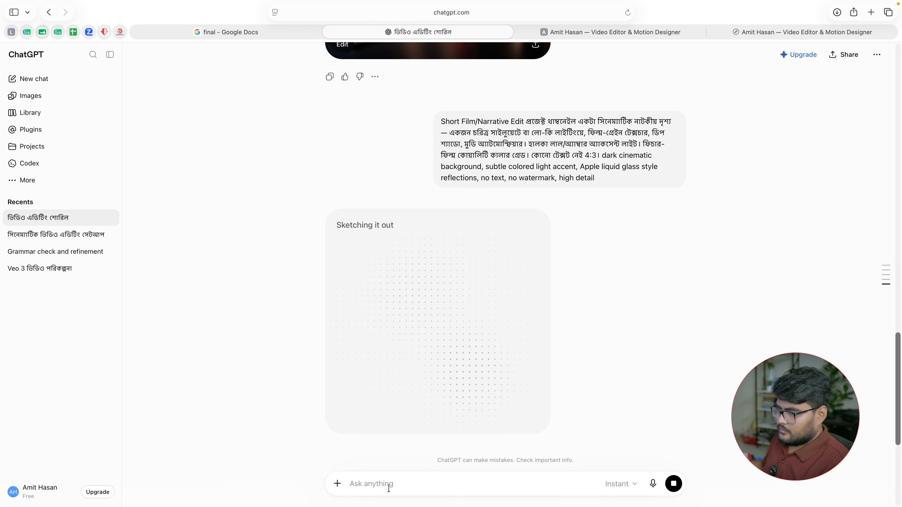
left_click(388, 488)
key("super+v")
scroll(615, 317, "down", 5)
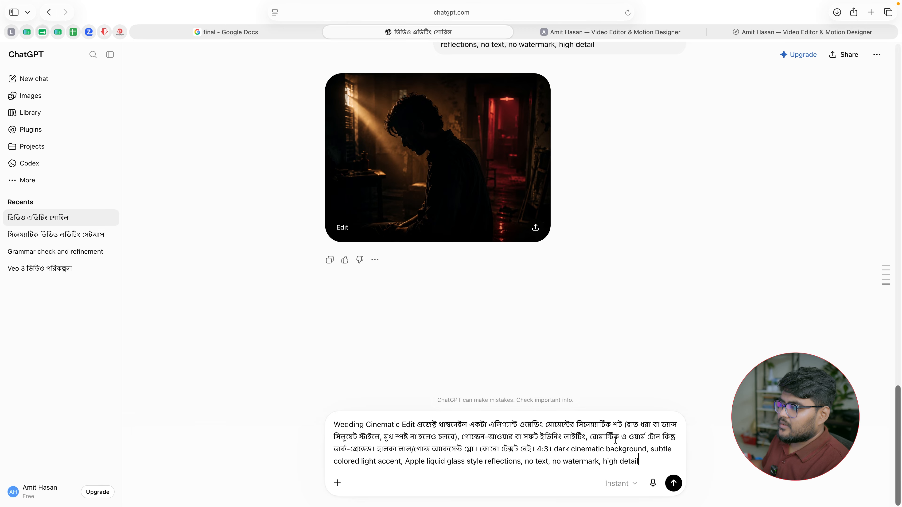
left_click(673, 483)
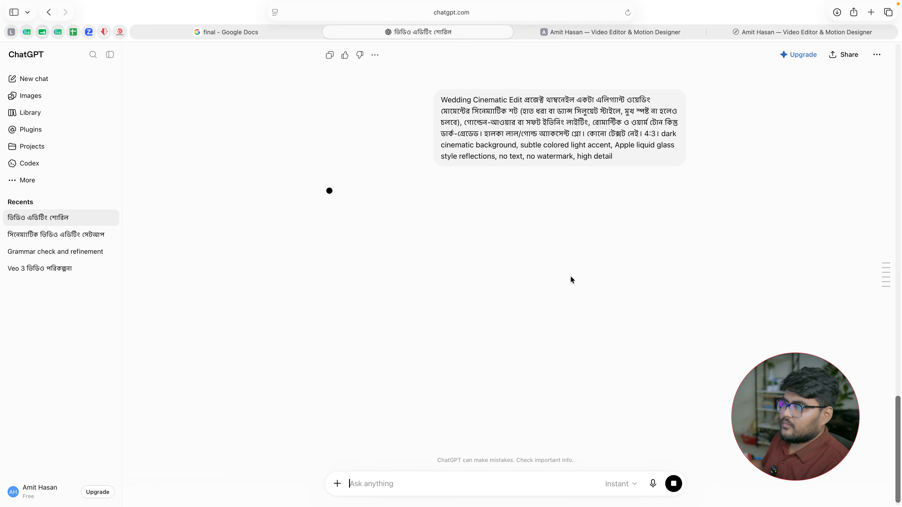
Copy the Motion Graphics Reel thumbnail prompt from the Google Docs document and send it in the ChatGPT chat
left_click(234, 30)
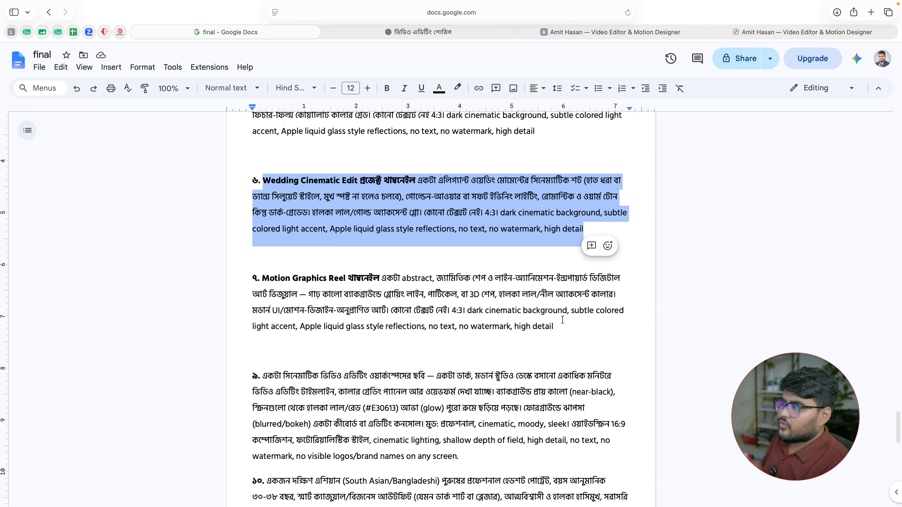
left_click_drag(560, 326, 262, 278)
key("super+c")
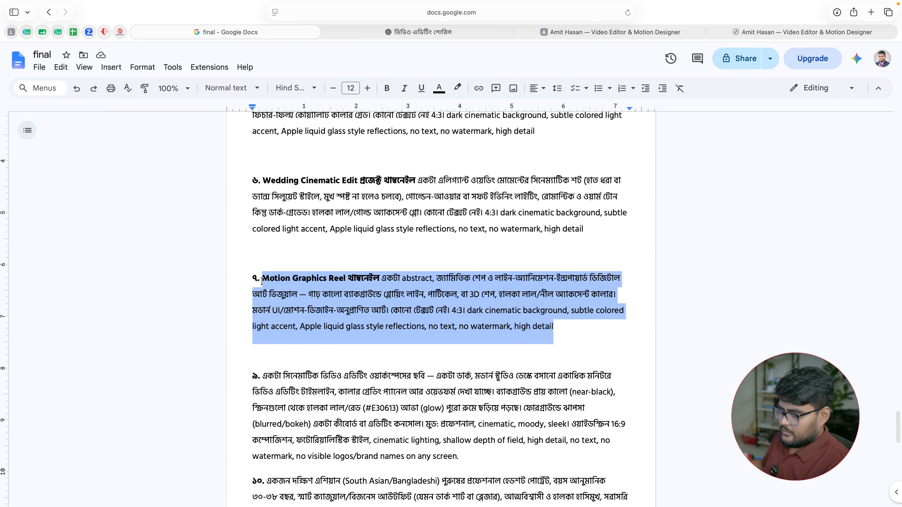
key("ctrl+Tab")
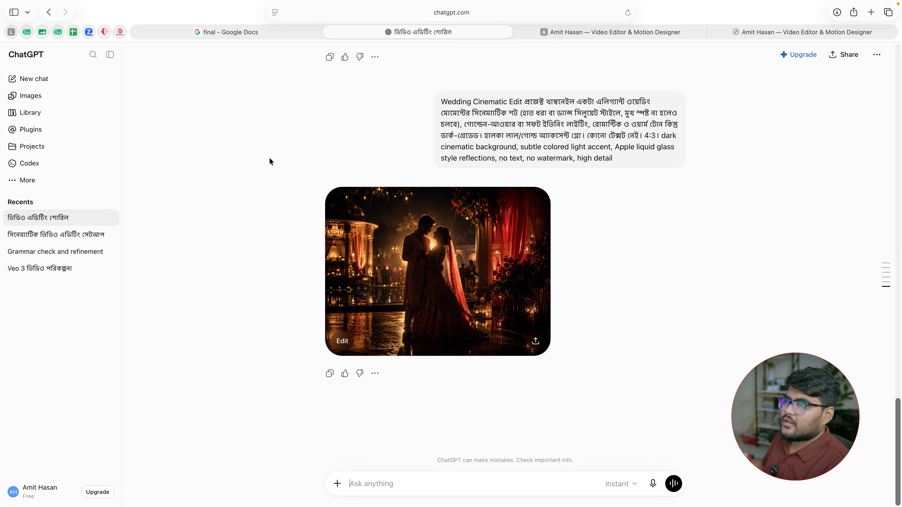
left_click(227, 32)
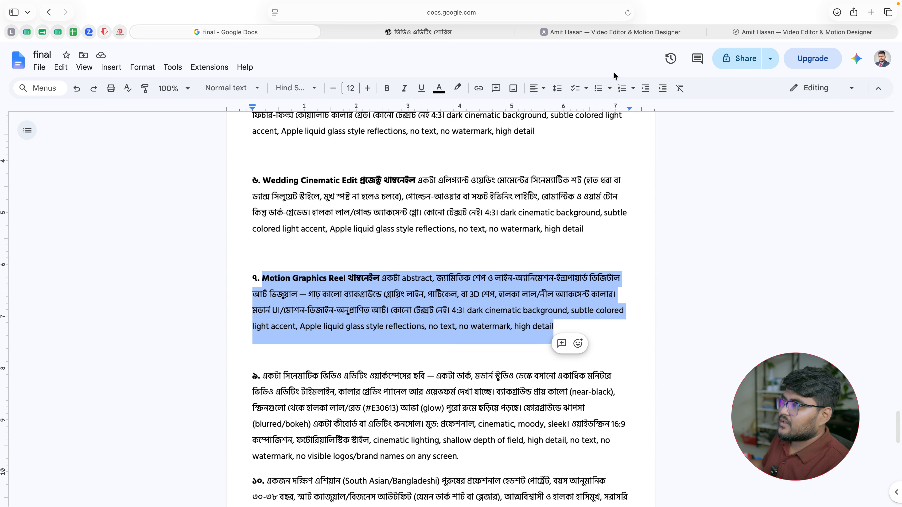
left_click(617, 31)
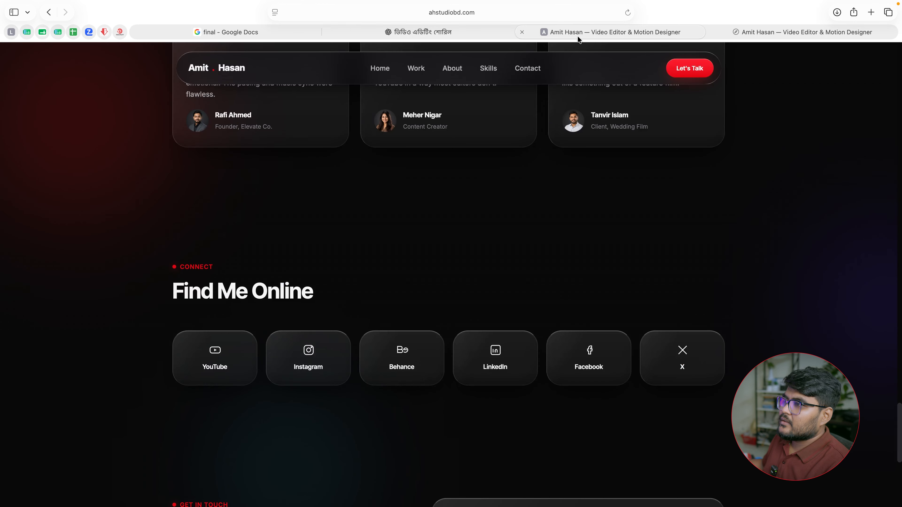
left_click(394, 34)
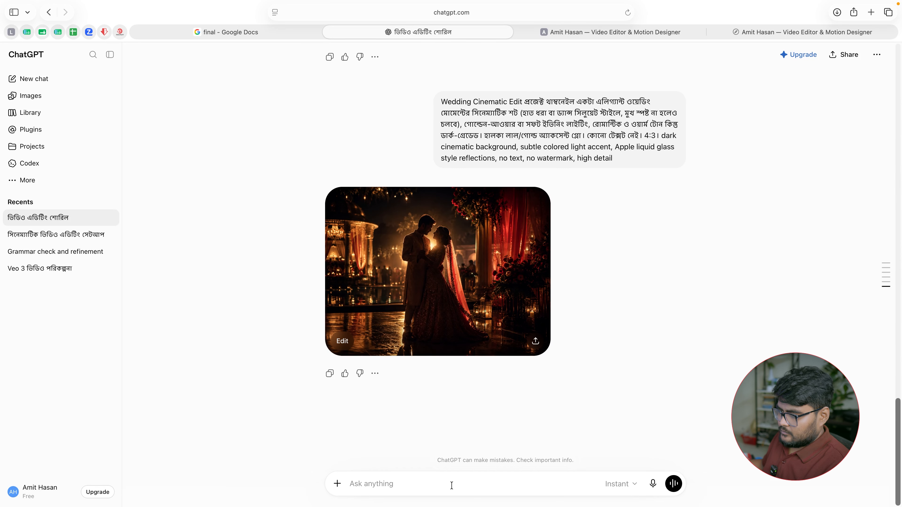
left_click(451, 485)
key("super+v")
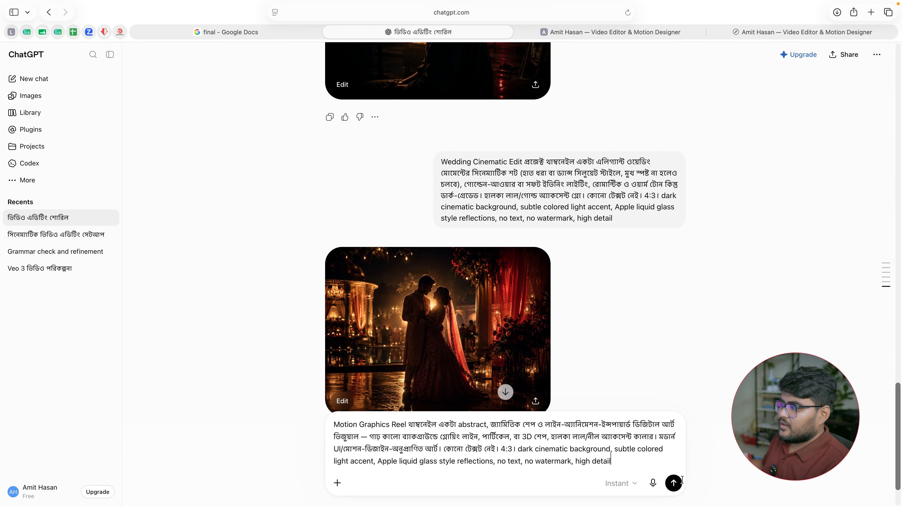
left_click(673, 482)
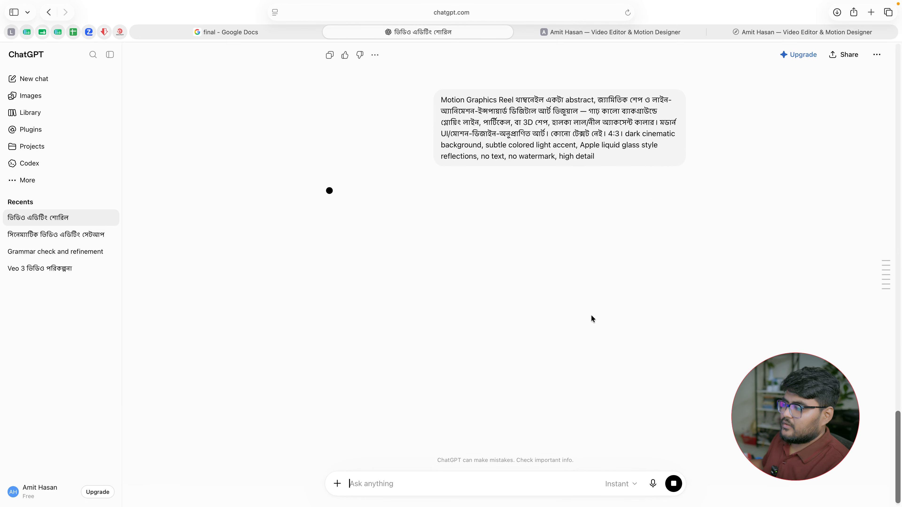
Copy prompt 9, the 16:9 cinematic video editing workspace, from the Google Docs document and send it in the ChatGPT chat
key("ctrl+shift+Tab")
scroll(284, 221, "down", 1)
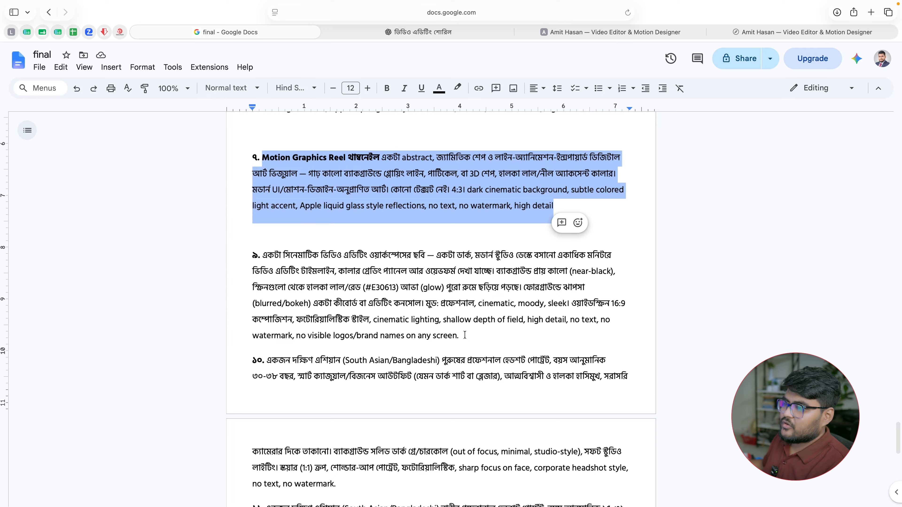
left_click_drag(465, 335, 262, 255)
key("super+c")
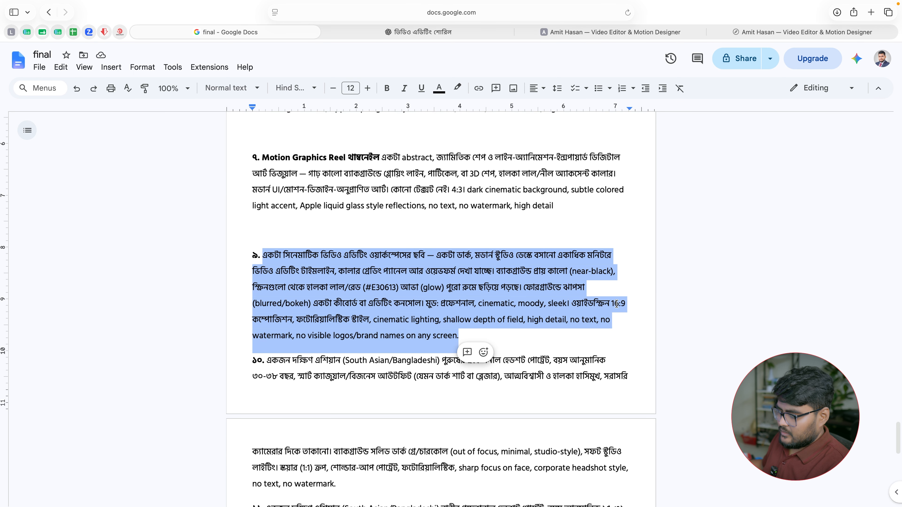
key("ctrl+Tab")
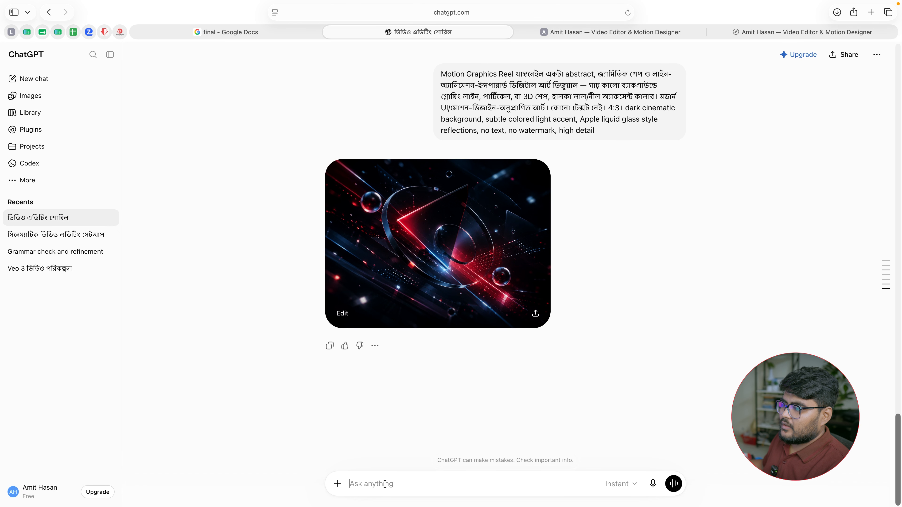
key("super+v")
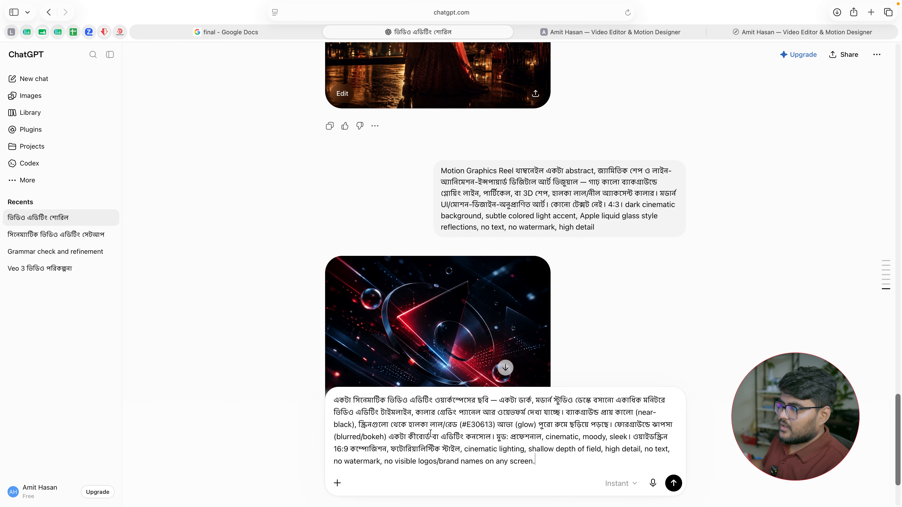
left_click(674, 483)
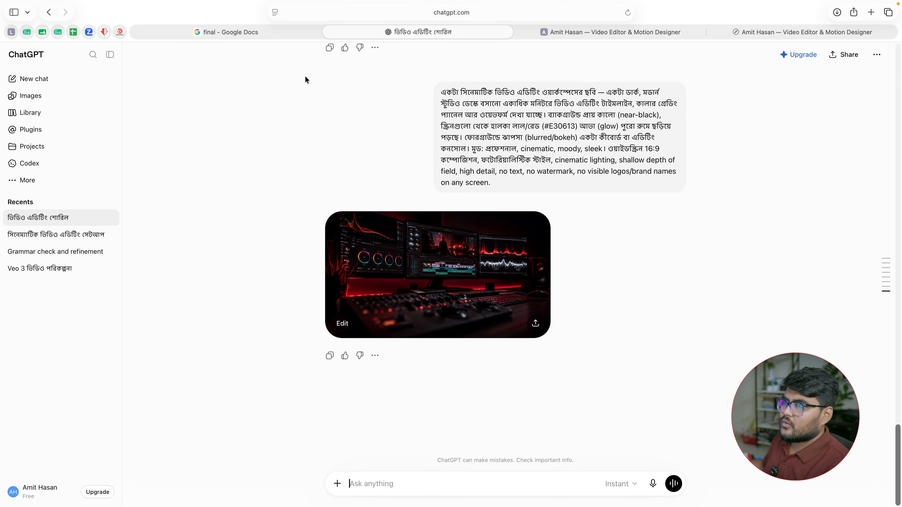
Copy prompt 10, the 1:1 headshot of a South Asian man aged 30–38, from Google Docs and send it in the ChatGPT chat
left_click(234, 34)
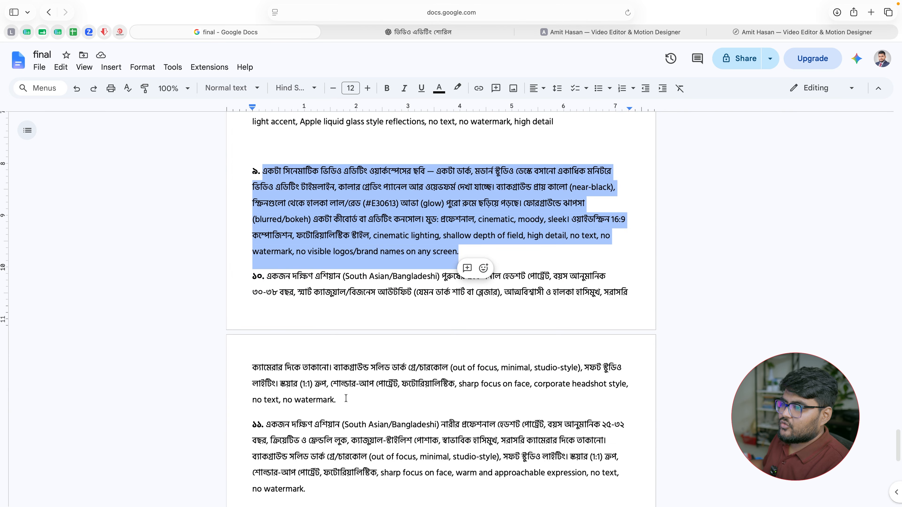
left_click_drag(346, 398, 265, 282)
key("super+c")
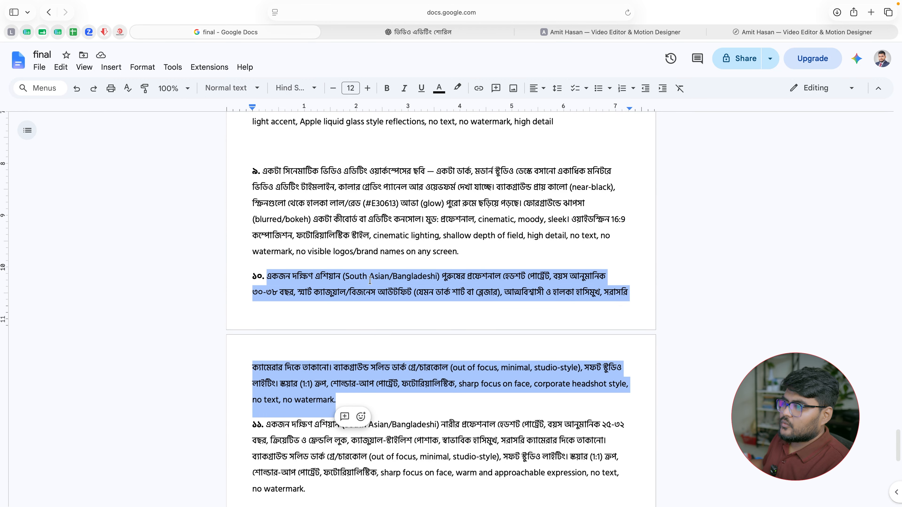
left_click(416, 35)
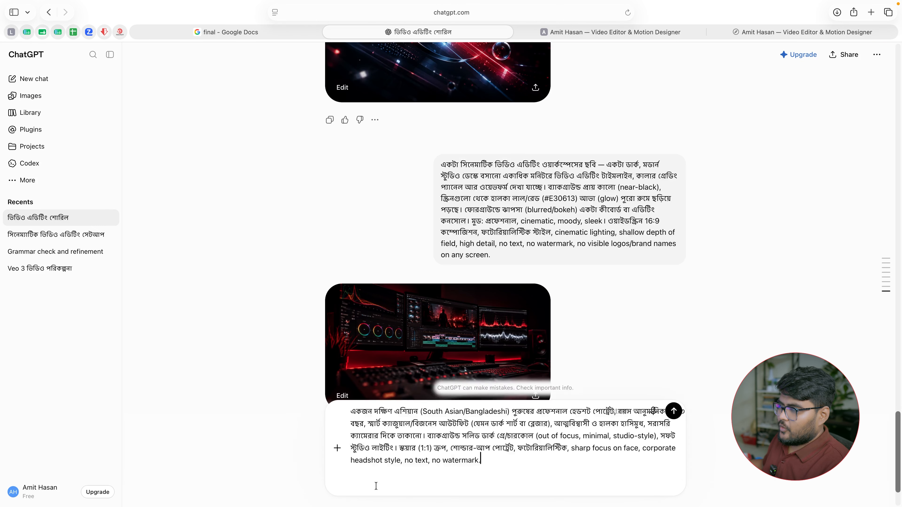
key("super+v")
left_click(673, 484)
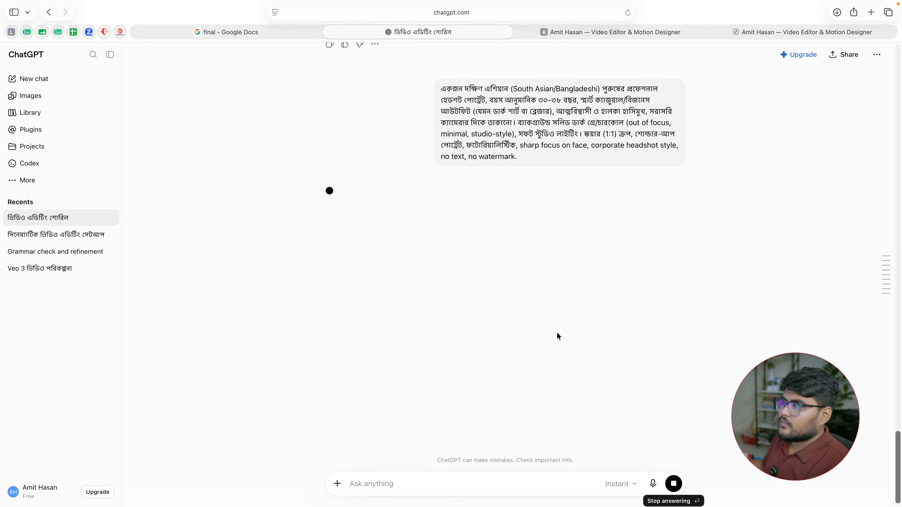
Copy prompt 11, the woman's 1:1 headshot, from Google Docs, check the image file list in Claude, and send the prompt in ChatGPT
key("ctrl+shift+Tab")
scroll(329, 367, "down", 5)
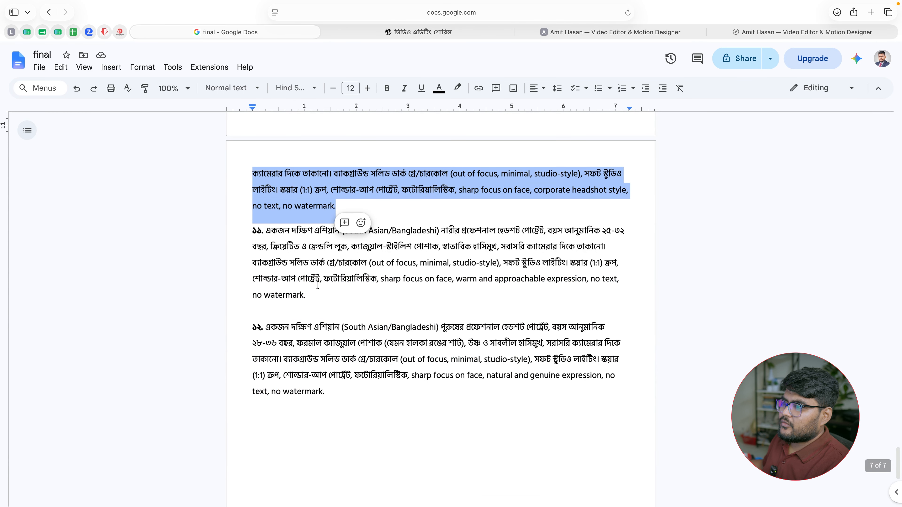
left_click_drag(305, 294, 266, 232)
key("super+c")
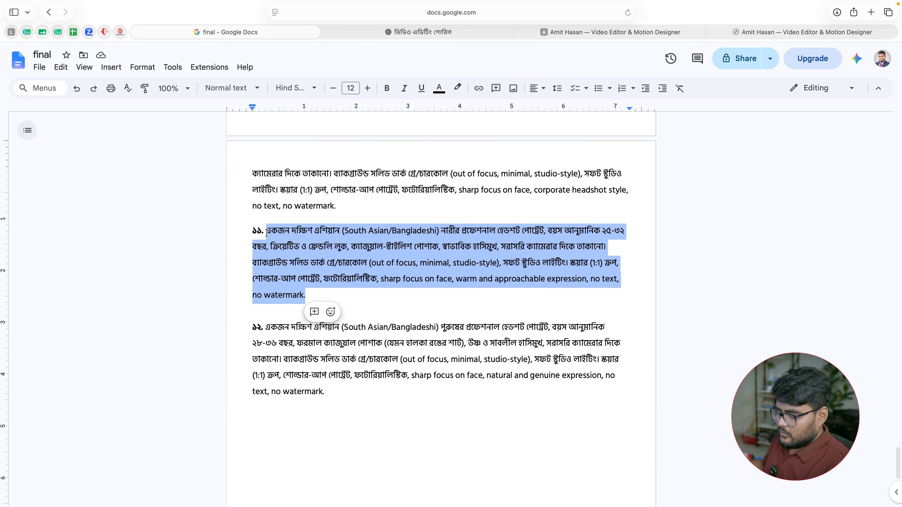
key("ctrl+Tab")
key("super+Tab")
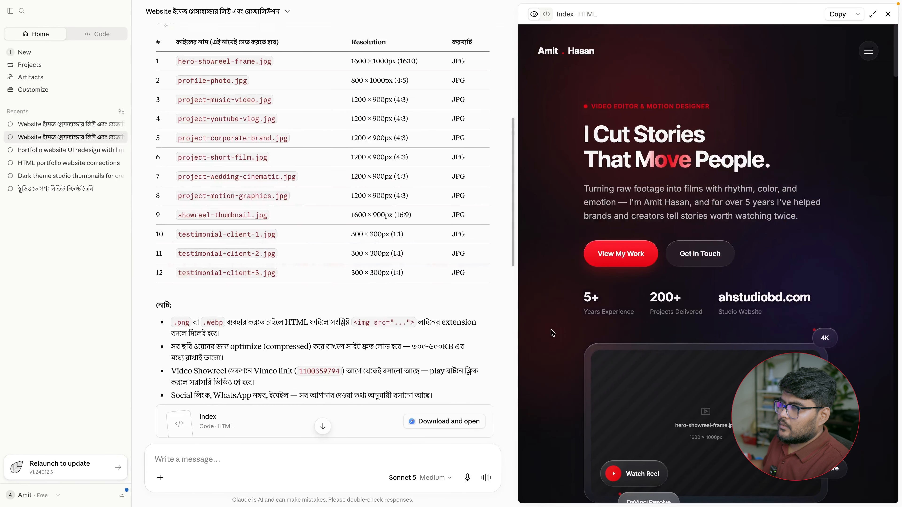
scroll(402, 350, "up", 1)
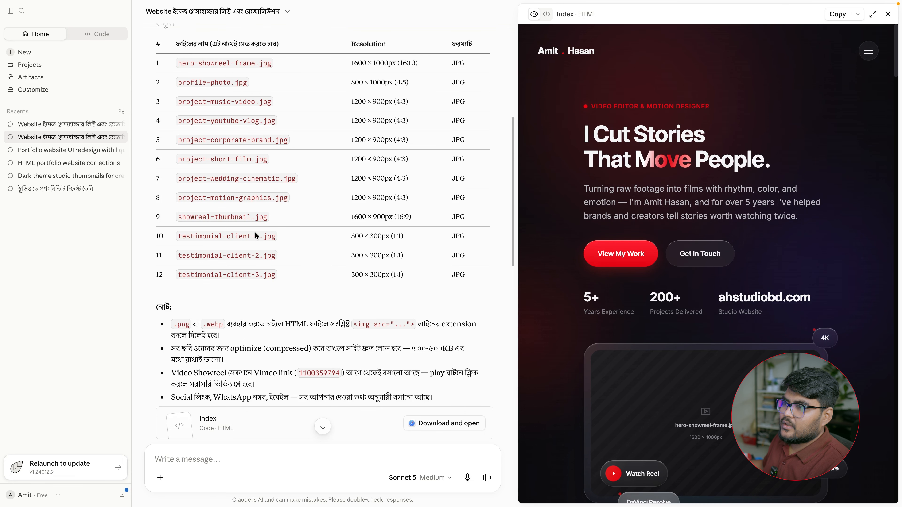
key("super+Tab")
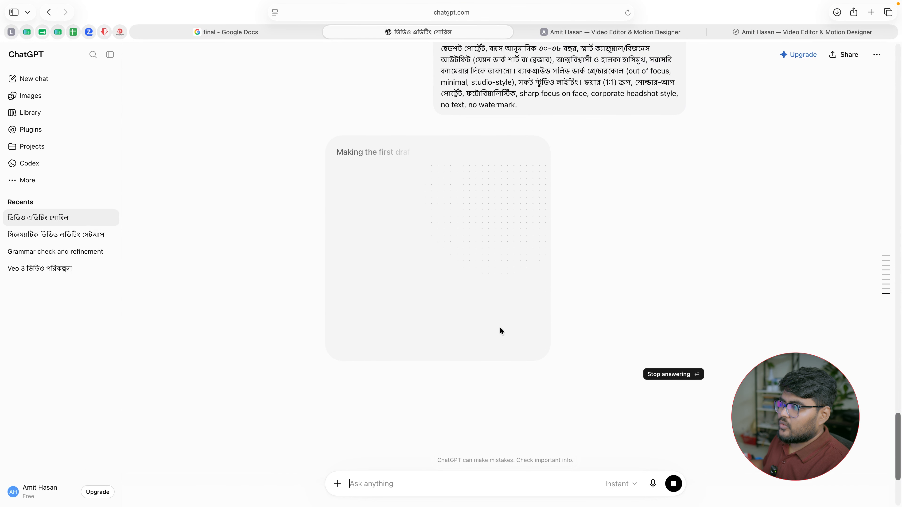
key("super+v")
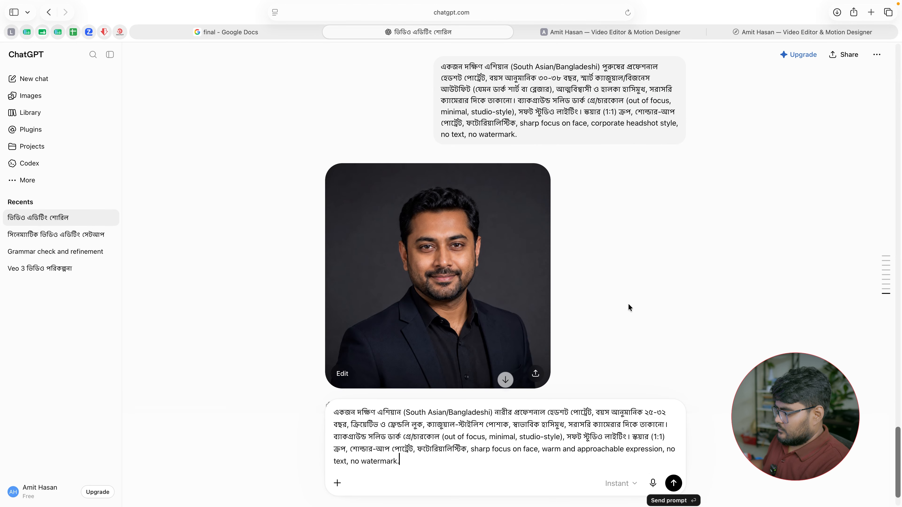
key("Return")
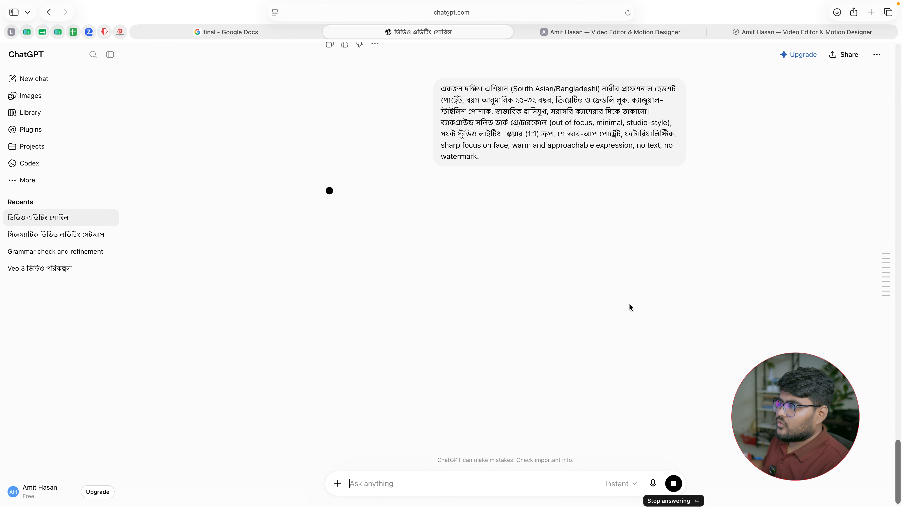
Copy prompt 12, the 1:1 headshot of a South Asian man aged 28–36, from Google Docs and send it in the ChatGPT chat
left_click(251, 34)
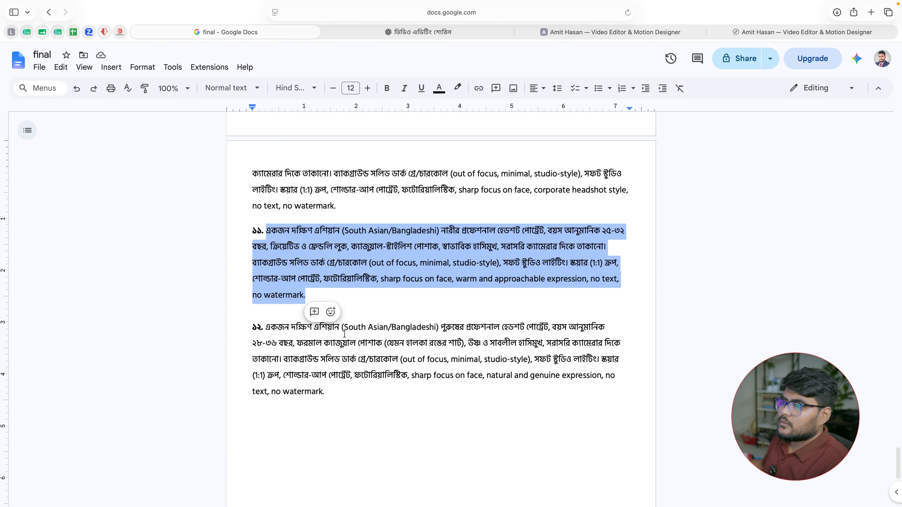
scroll(344, 351, "down", 1)
left_click_drag(340, 376, 267, 312)
key("super+c")
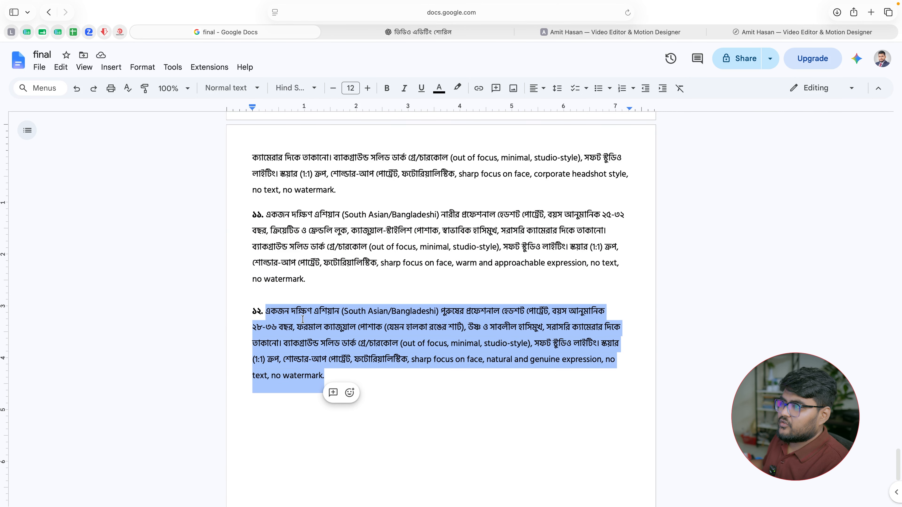
left_click(422, 33)
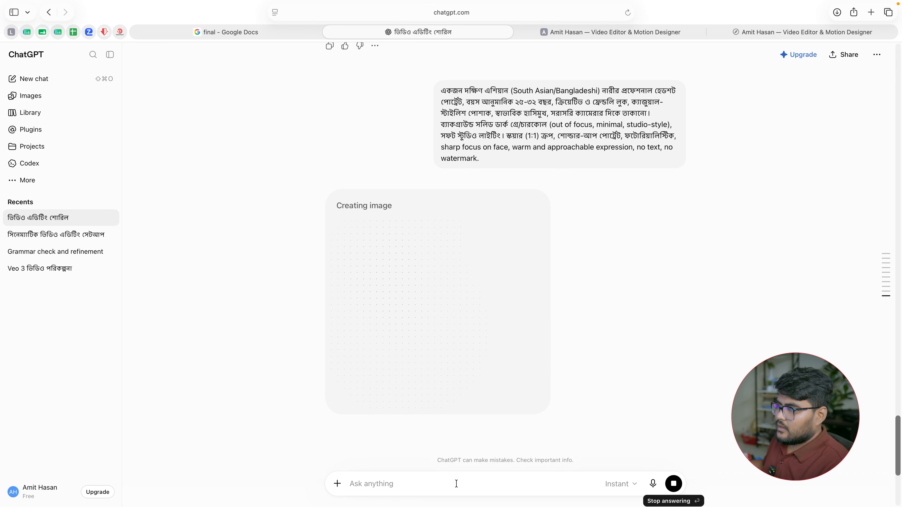
key("super+v")
scroll(584, 388, "down", 3)
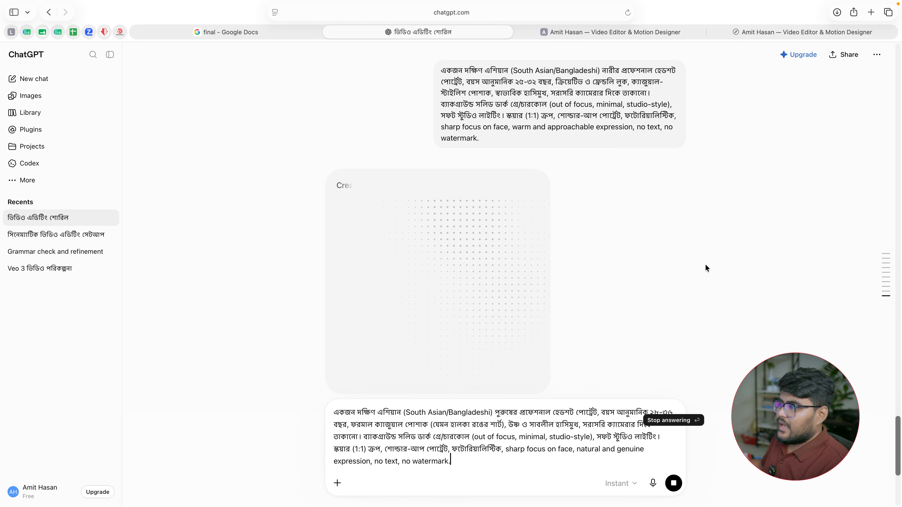
scroll(618, 343, "up", 2)
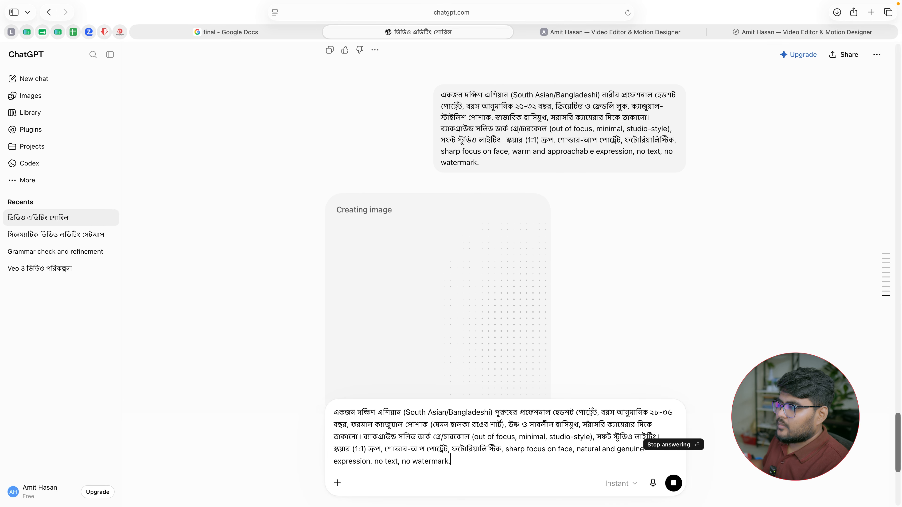
scroll(598, 291, "down", 3)
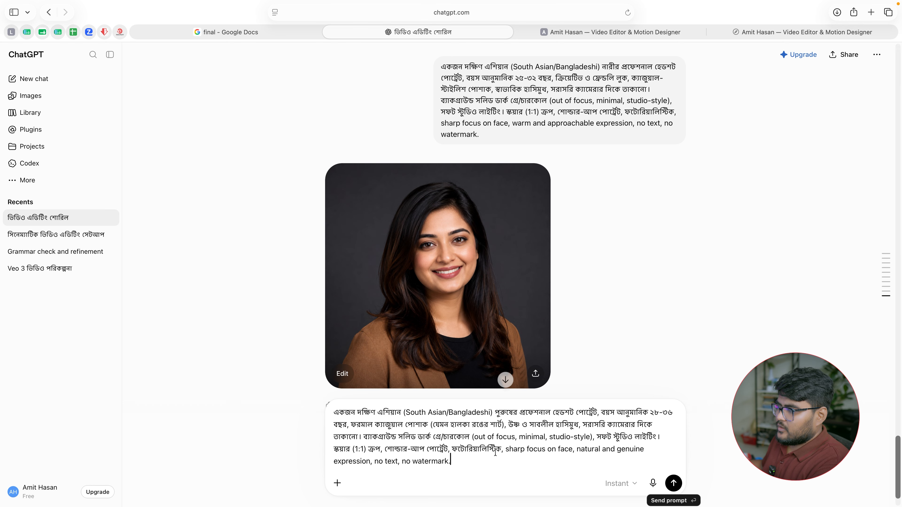
key("Return")
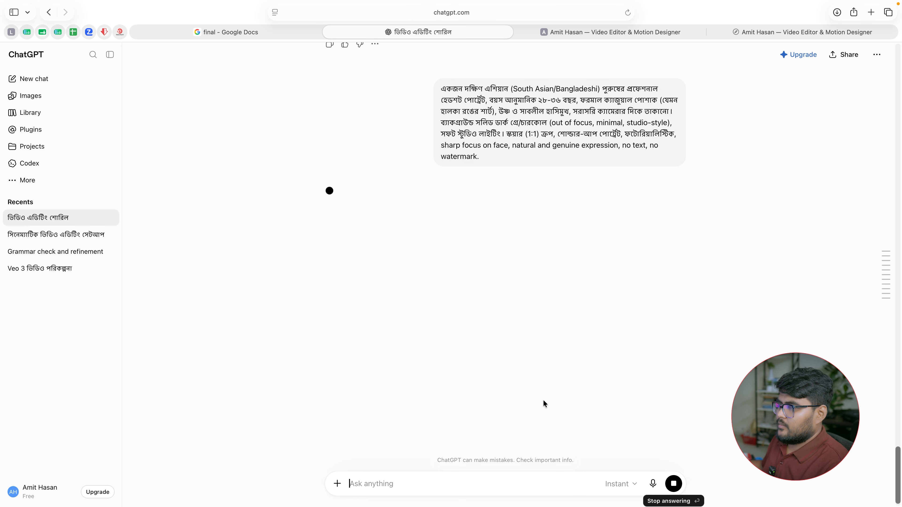
Check the image file names and resolutions listed in Claude, returning to the ChatGPT chat
key("super+Tab")
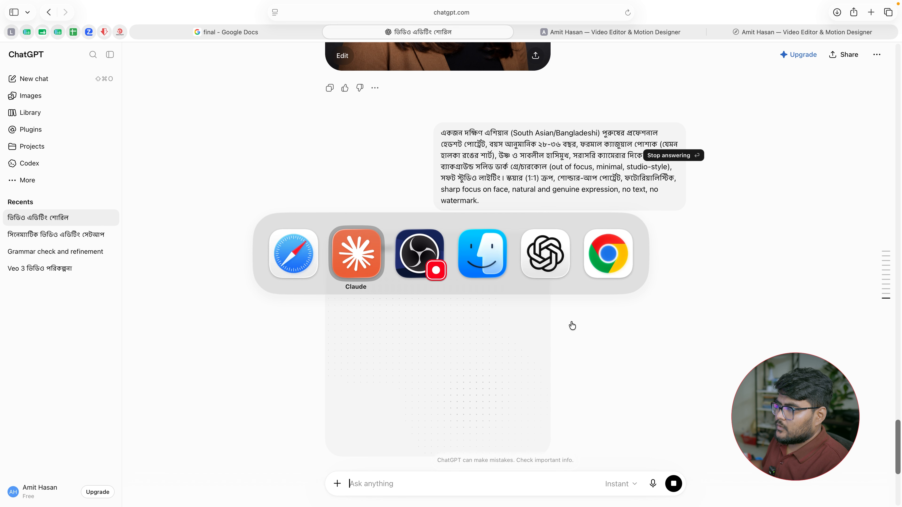
scroll(230, 306, "up", 1)
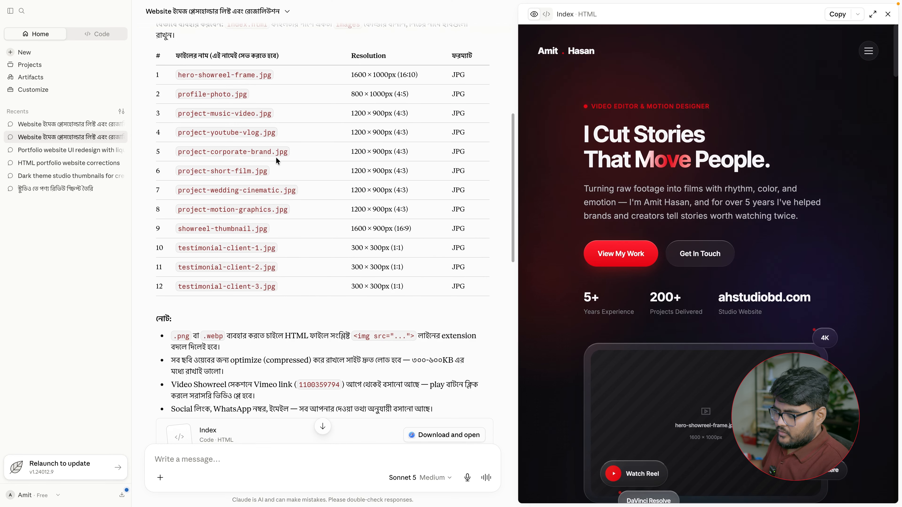
key("super")
key("super+Tab")
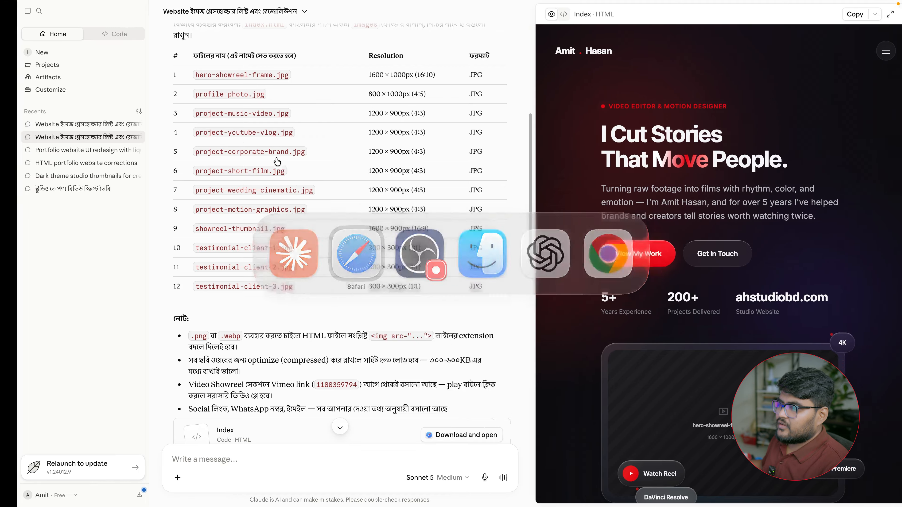
scroll(549, 290, "up", 2)
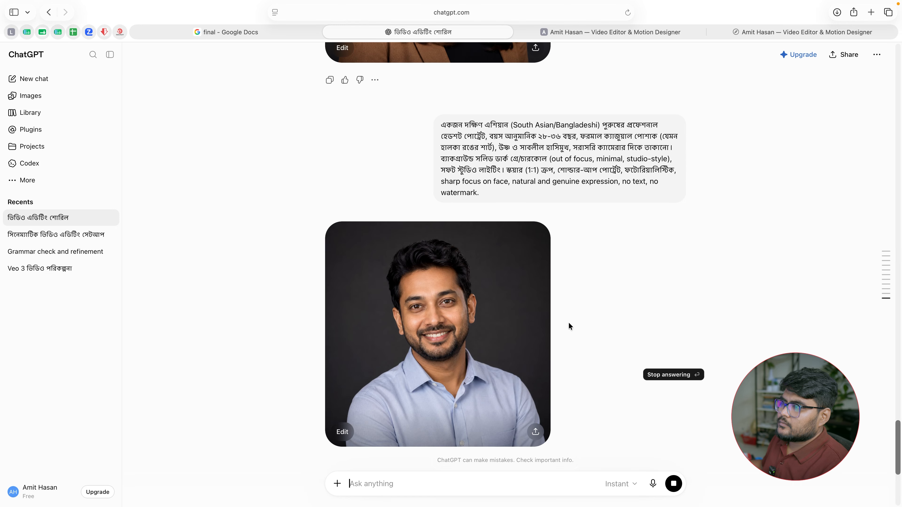
Open the first generated image in the ChatGPT chat and download the RGB workspace, concert stage, vlogging and modern office images
scroll(563, 325, "up", 10)
scroll(561, 312, "up", 15)
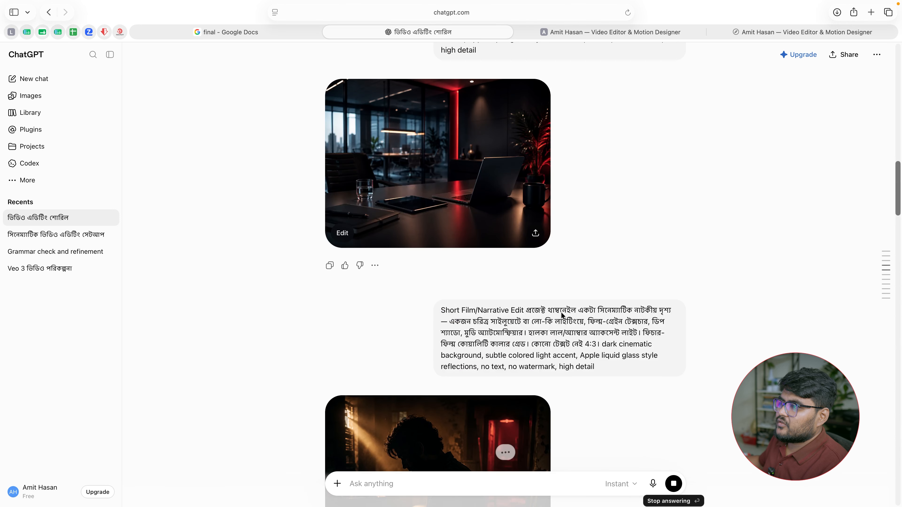
scroll(511, 277, "up", 3)
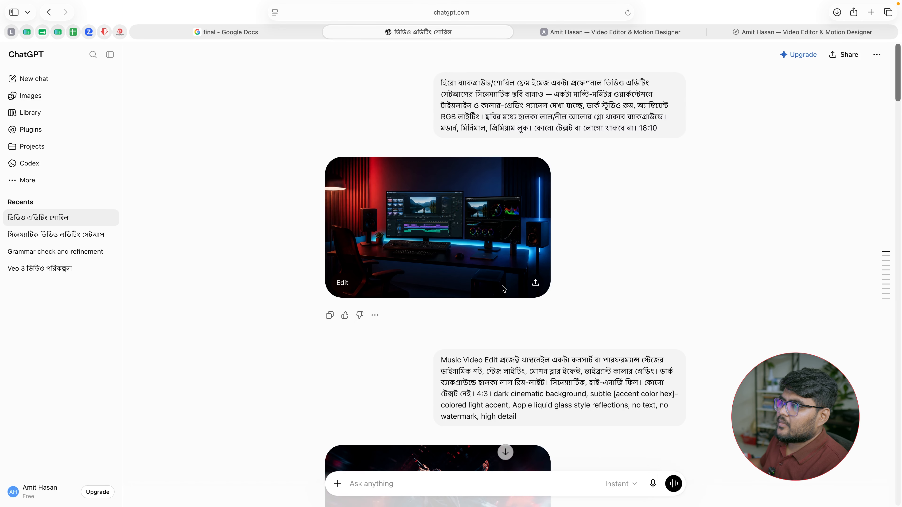
left_click(451, 253)
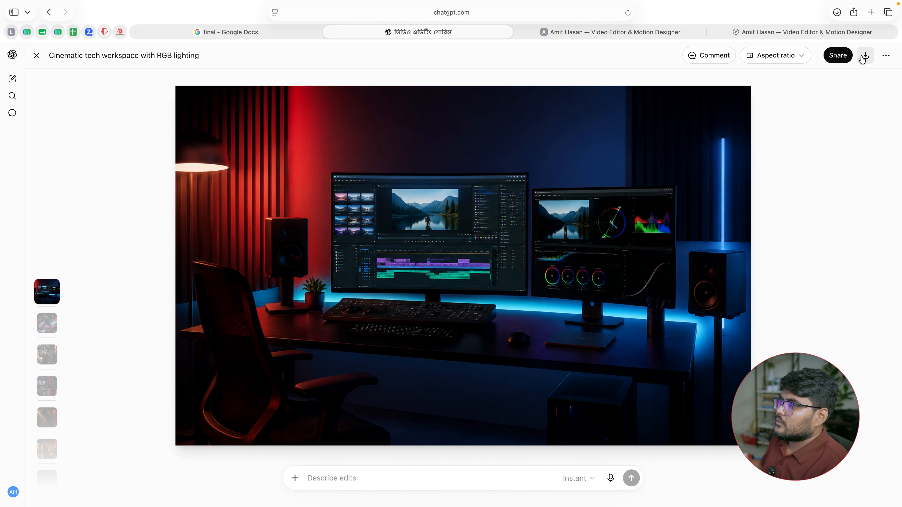
left_click(47, 322)
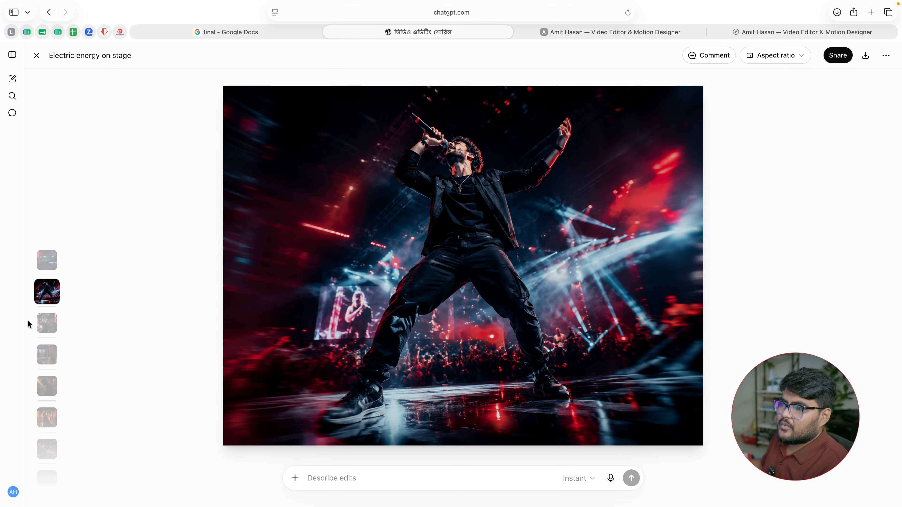
left_click(51, 327)
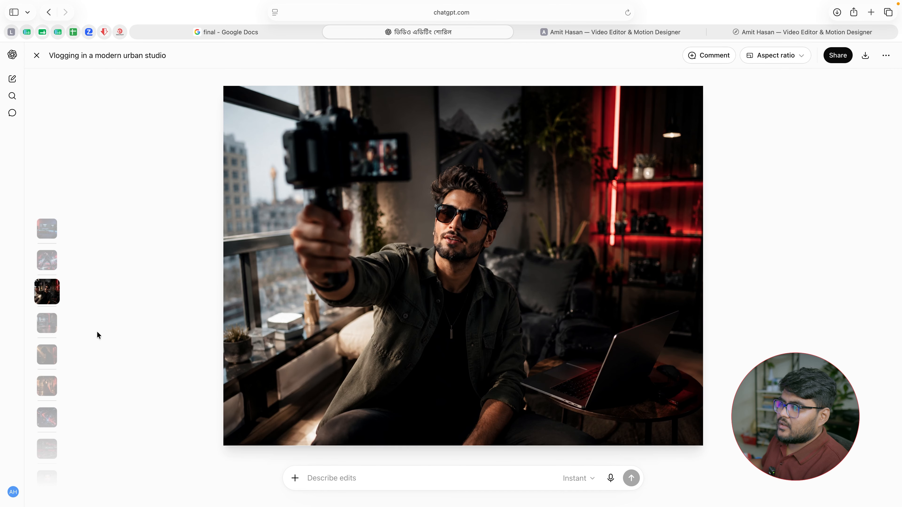
left_click(866, 57)
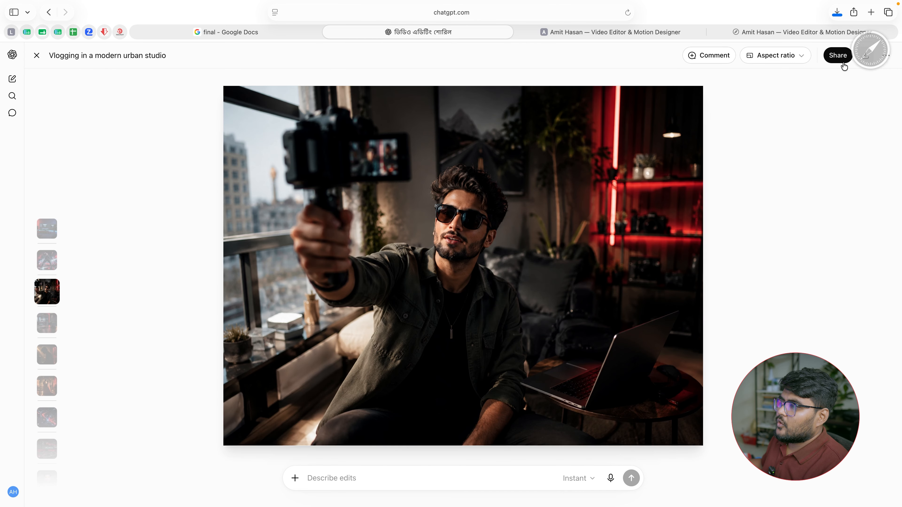
left_click(47, 324)
left_click(865, 55)
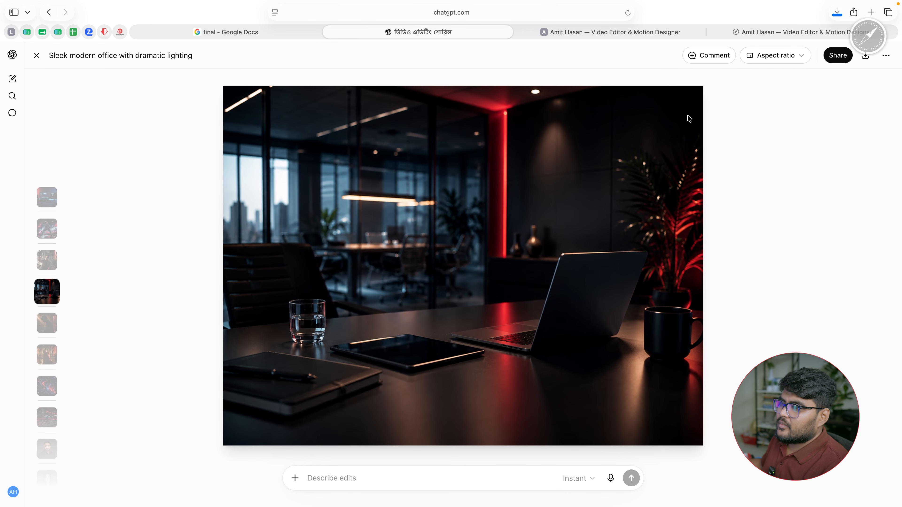
Download the amber-lit silhouette, wedding dance, futuristic geometry and red-accented editing workspace images
left_click(46, 323)
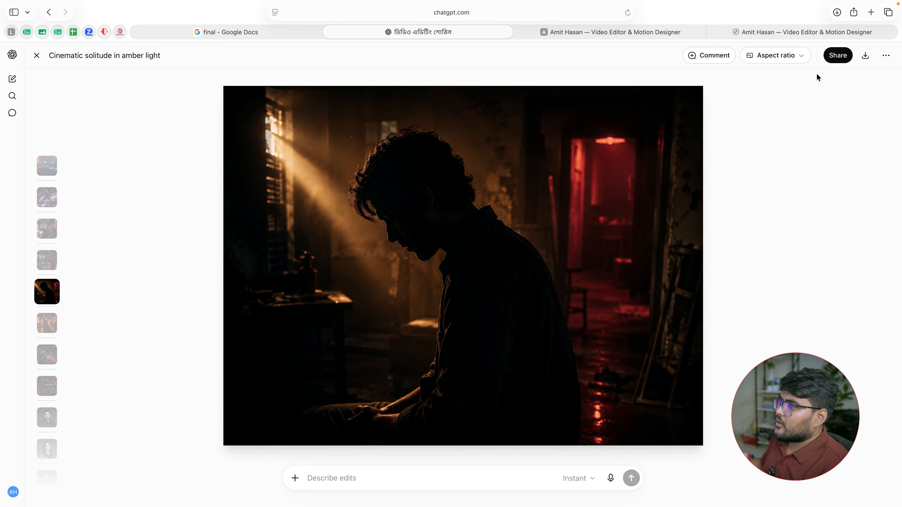
left_click(865, 54)
left_click(46, 324)
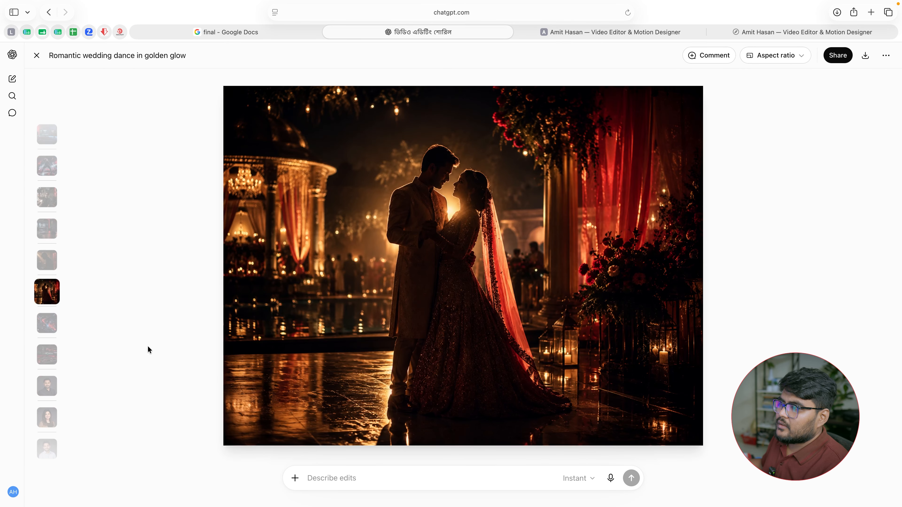
left_click(865, 55)
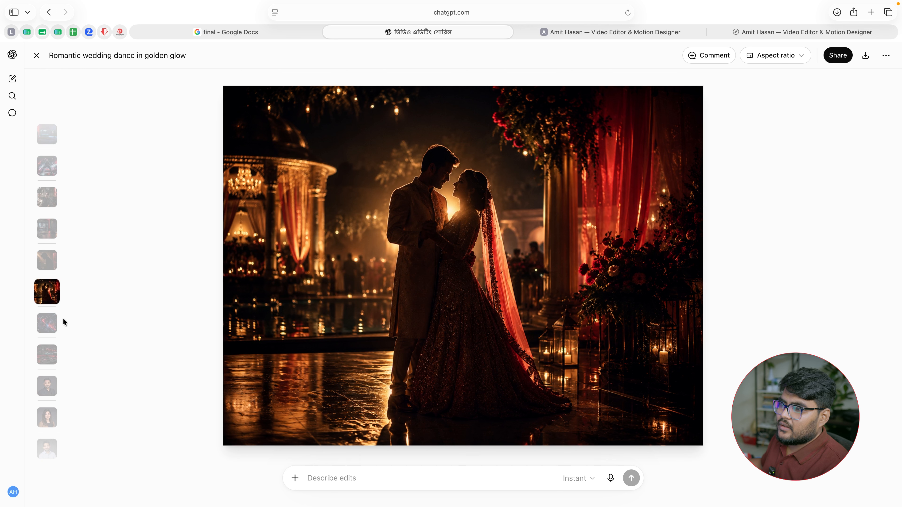
left_click(47, 324)
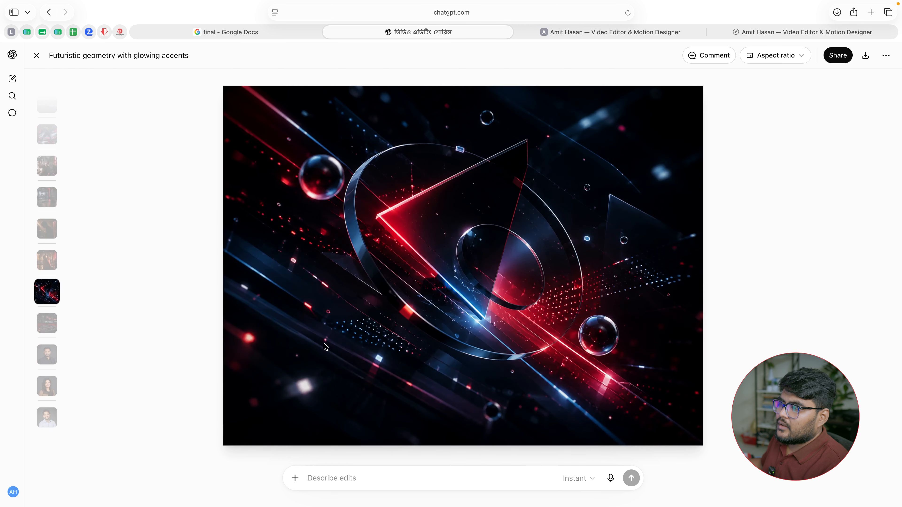
left_click(865, 55)
left_click(43, 331)
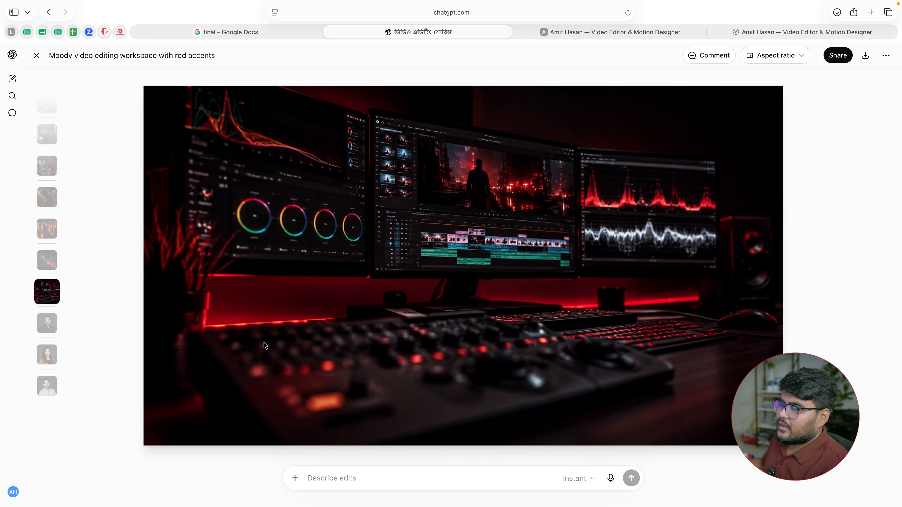
left_click(865, 55)
Download the three studio headshots: the man in a dark blazer, the woman, and the man in a light blue shirt
left_click(44, 332)
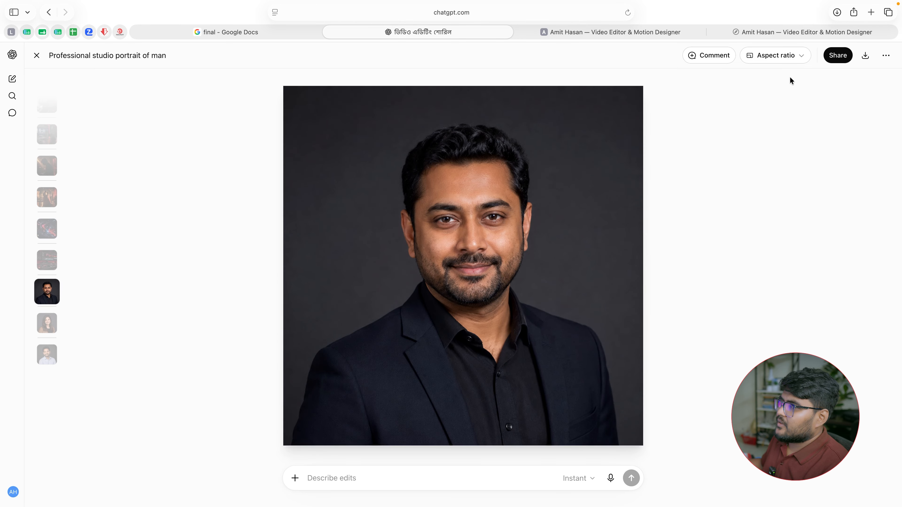
left_click(865, 54)
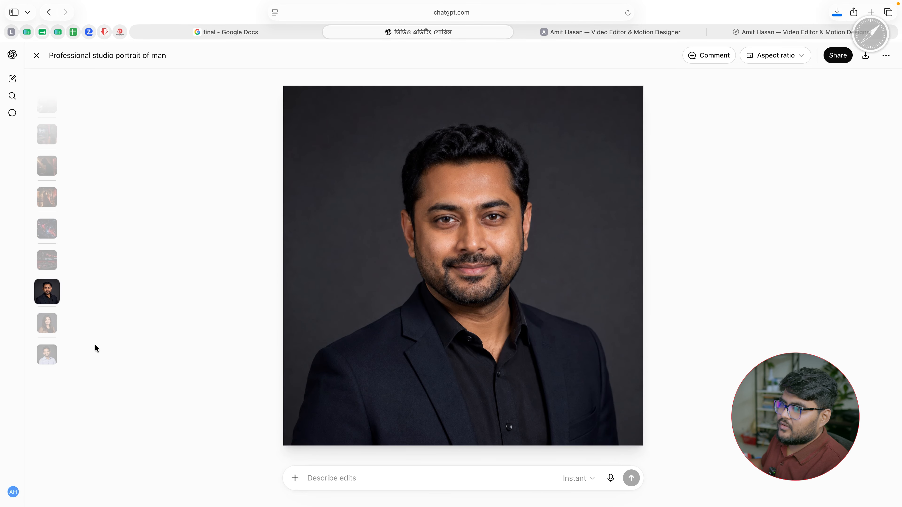
left_click(47, 323)
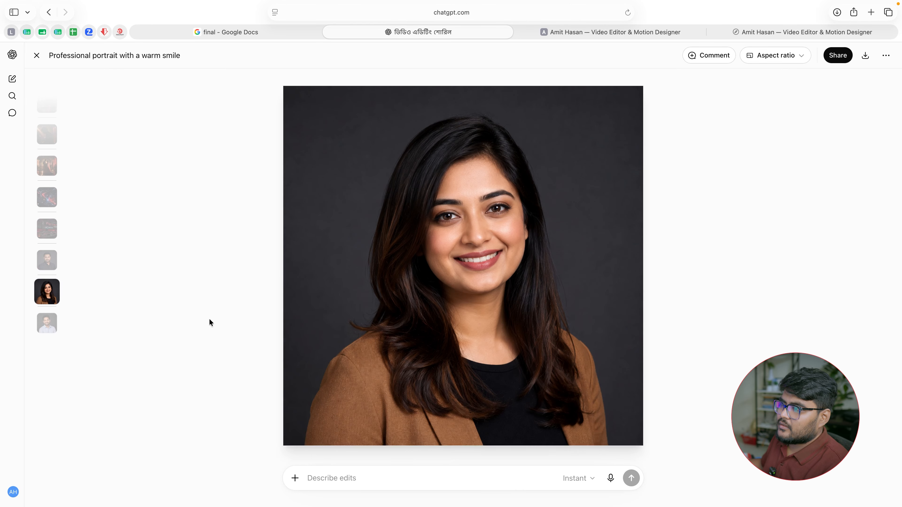
left_click(864, 54)
left_click(51, 329)
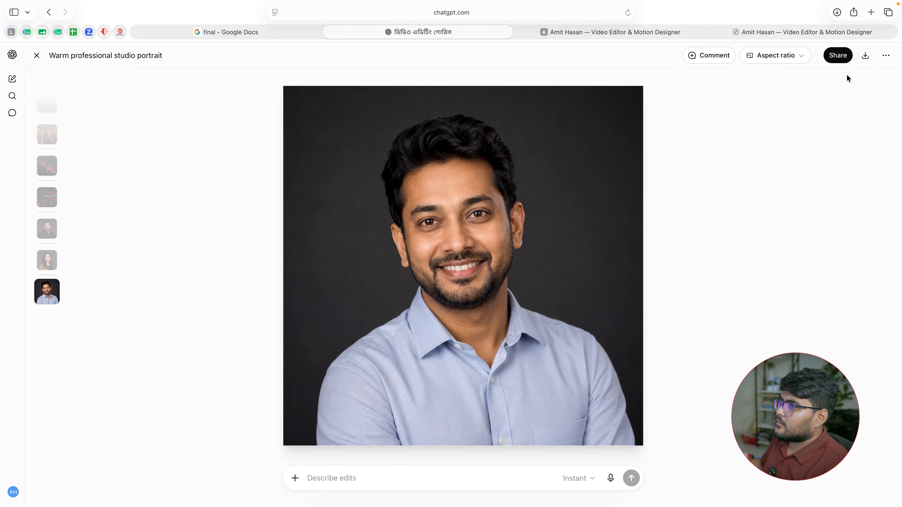
left_click(861, 62)
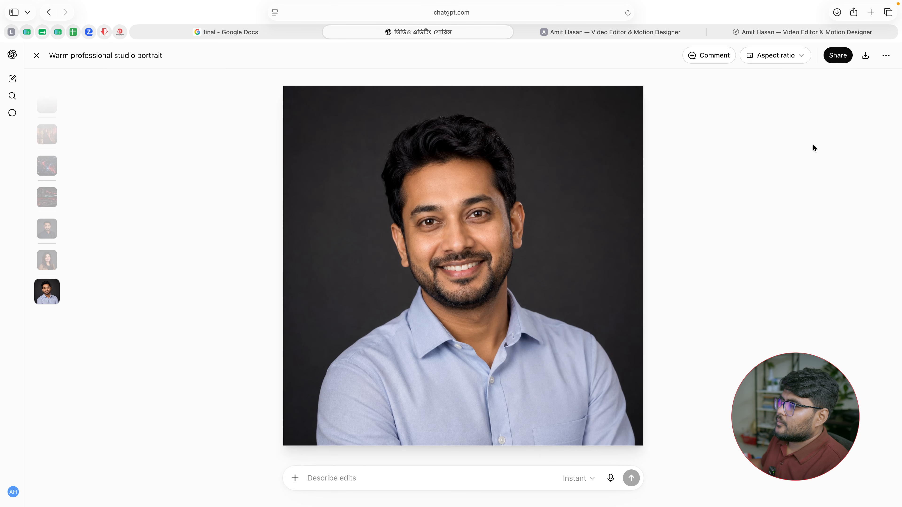
Switch to Claude and download the Index HTML file, opening it in the browser
key("super+Tab")
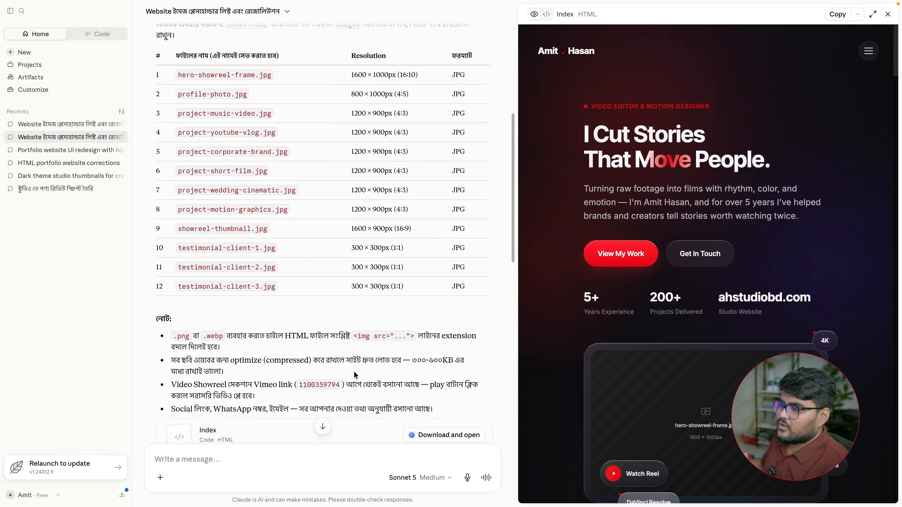
scroll(353, 371, "down", 1)
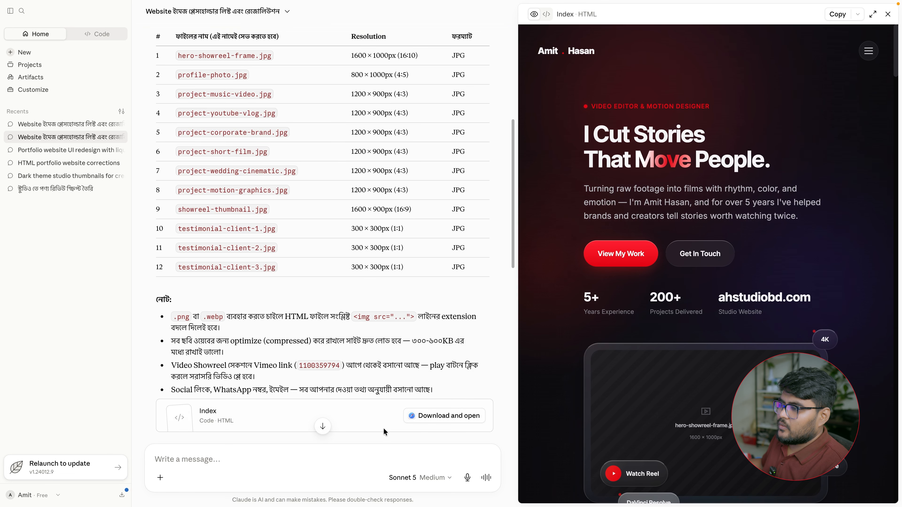
left_click(446, 415)
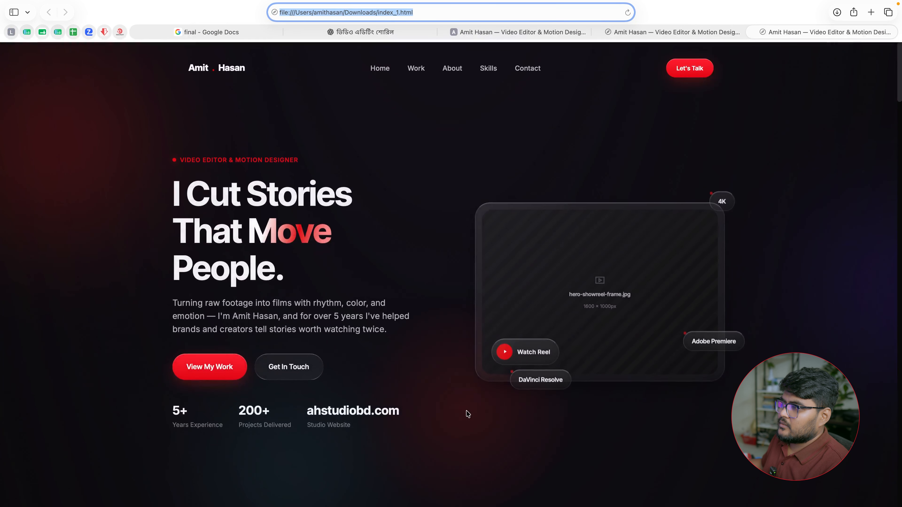
Switch to Finder and move index_1.html from the Downloads folder to the Trash
mouse_move(259, 501)
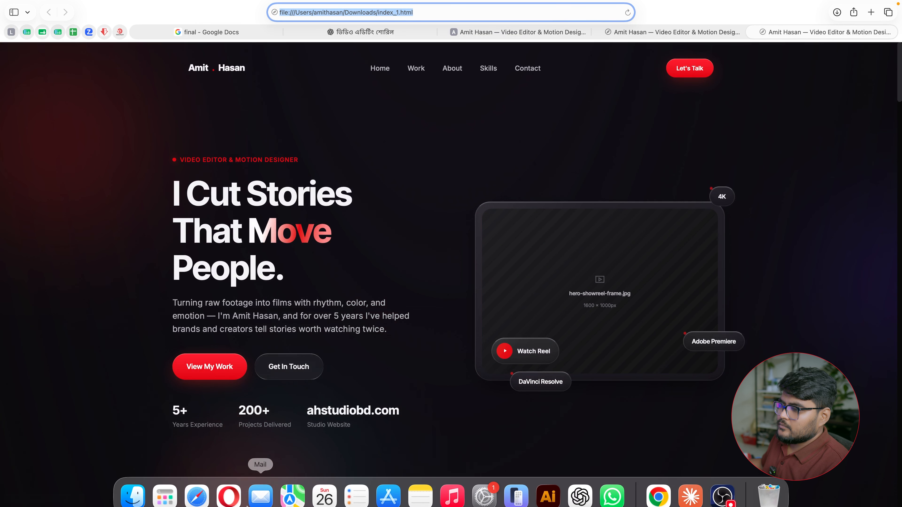
left_click(144, 486)
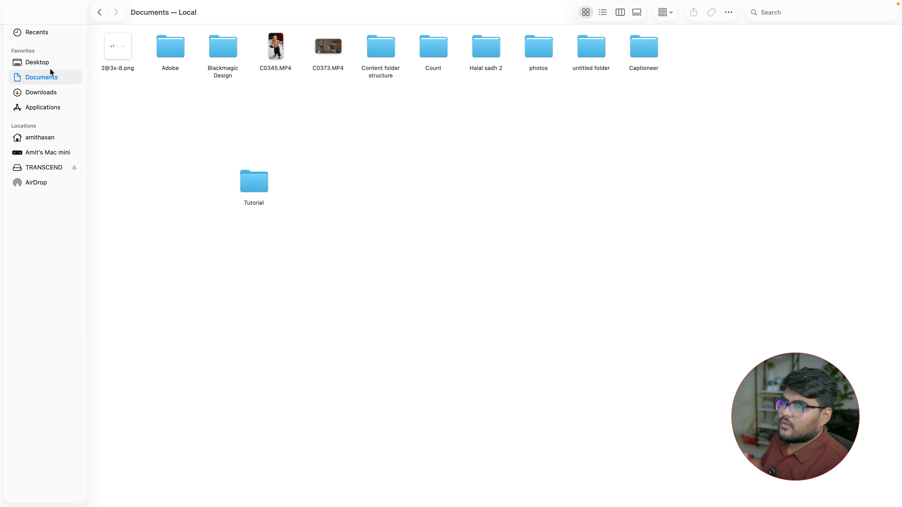
left_click(38, 93)
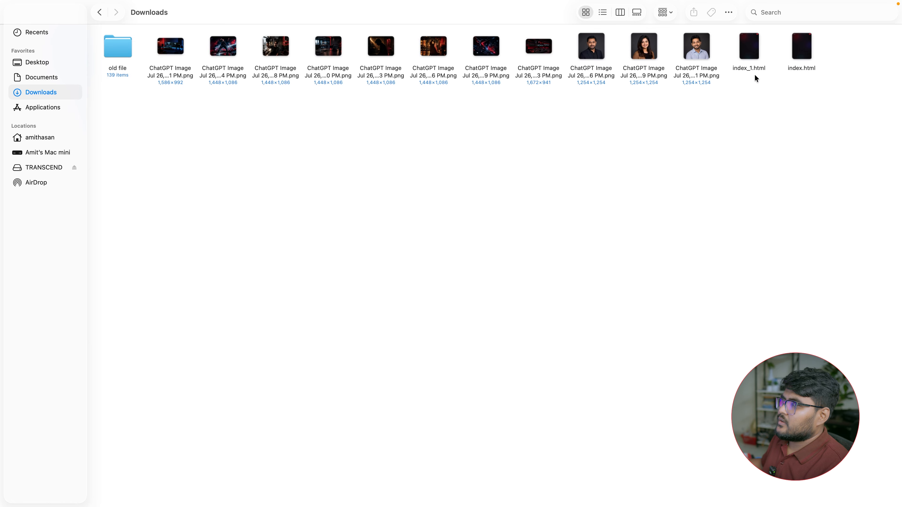
right_click(752, 46)
left_click(781, 77)
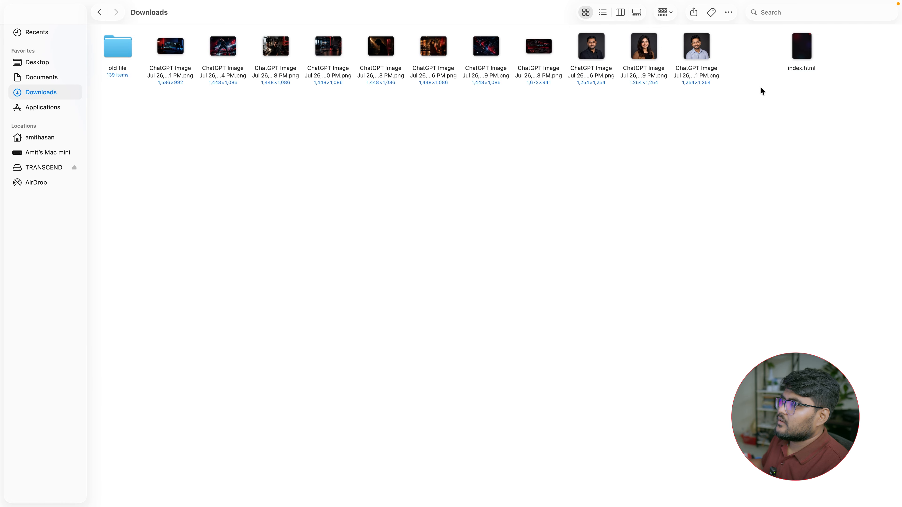
Copy all the ChatGPT images and index.html from the Downloads folder and go to the Documents folder
left_click_drag(851, 124, 169, 43)
right_click(169, 43)
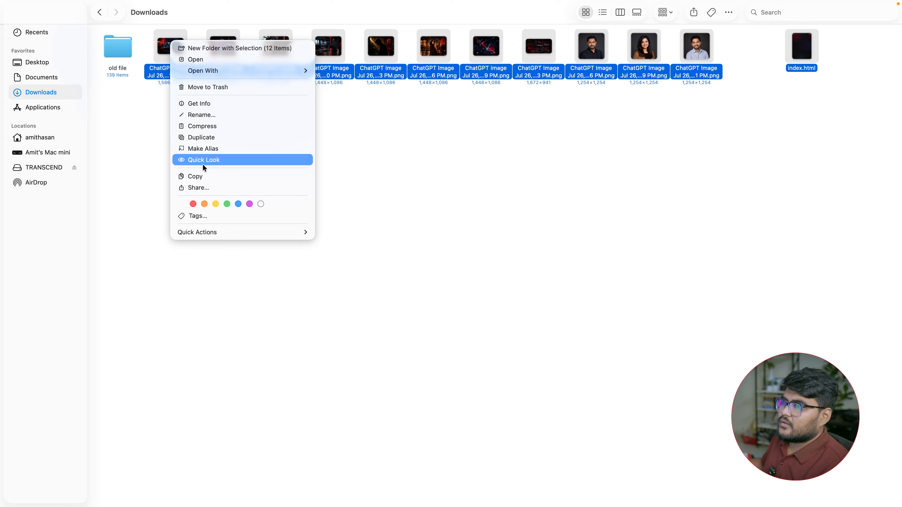
left_click(203, 174)
left_click(30, 81)
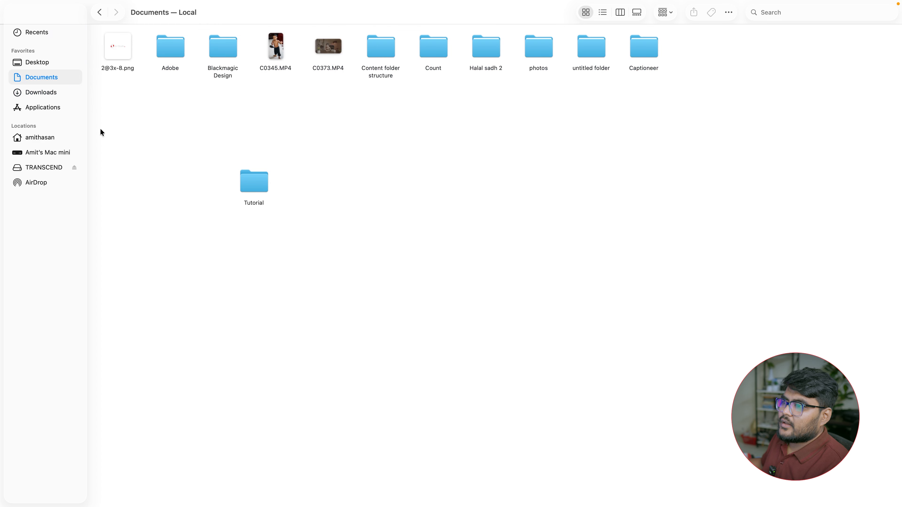
Paste the 12 copied images and web page files into the Tutorial folder in Documents
double_click(259, 181)
right_click(231, 110)
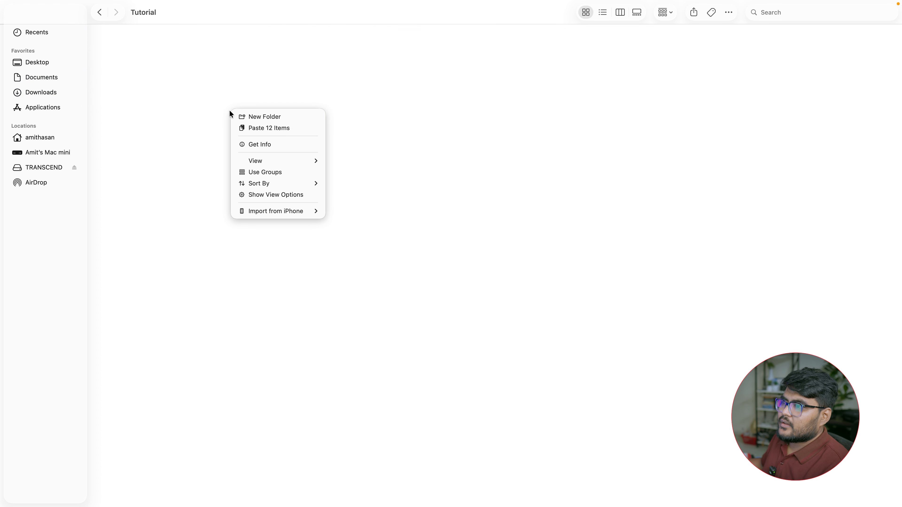
left_click(253, 132)
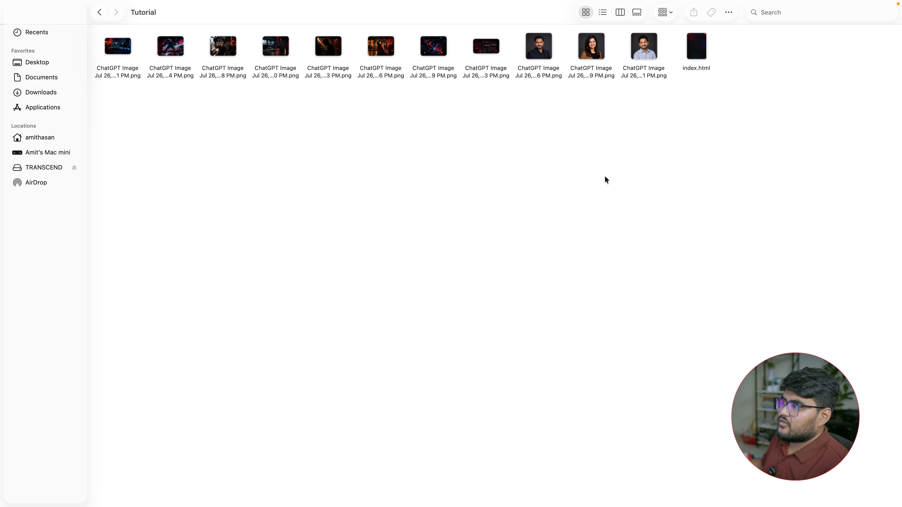
Check the list of required image file names and resolutions in the Claude chat
key("super+Tab")
key("super+Tab")
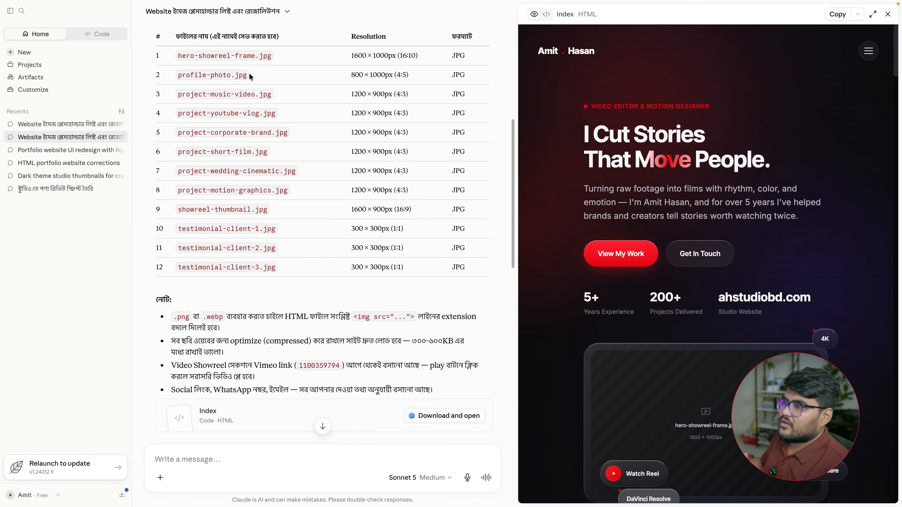
key("super")
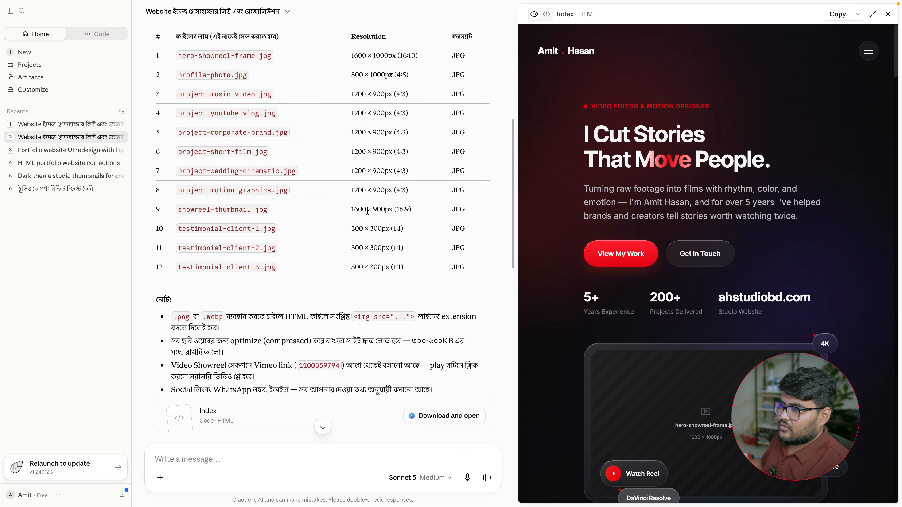
key("super+Tab")
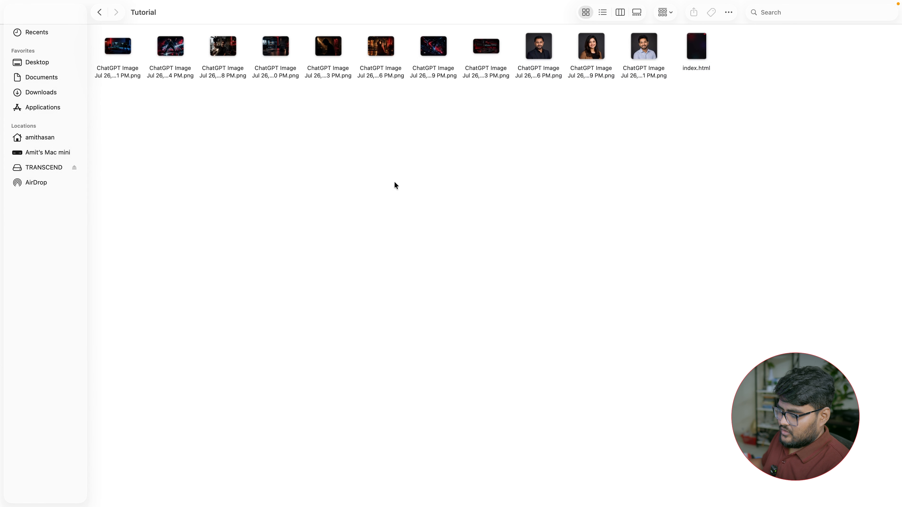
Switch to Canva and create a custom 1600 × 1000 px design, the size Claude lists for hero-showreel-frame.jpg
key("super+space")
type("canva")
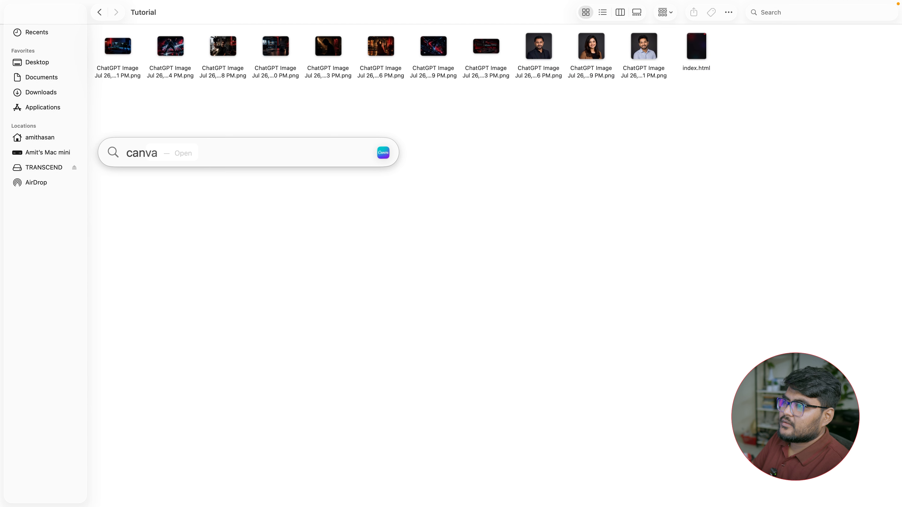
key("Return")
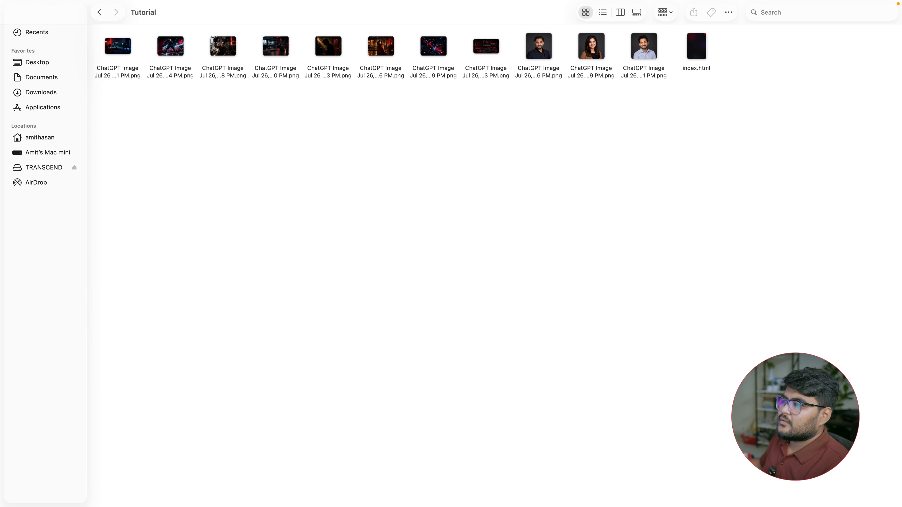
key("super+Tab")
key("super+Tab")
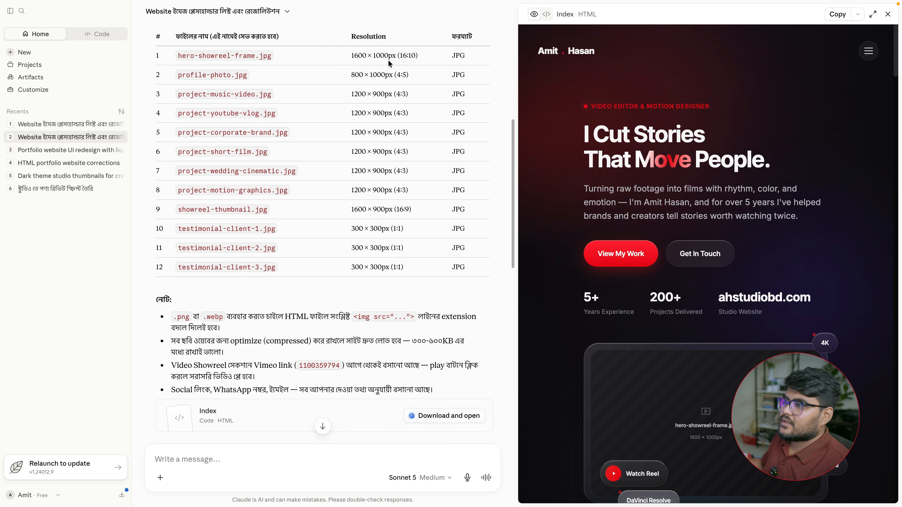
key("super+Tab")
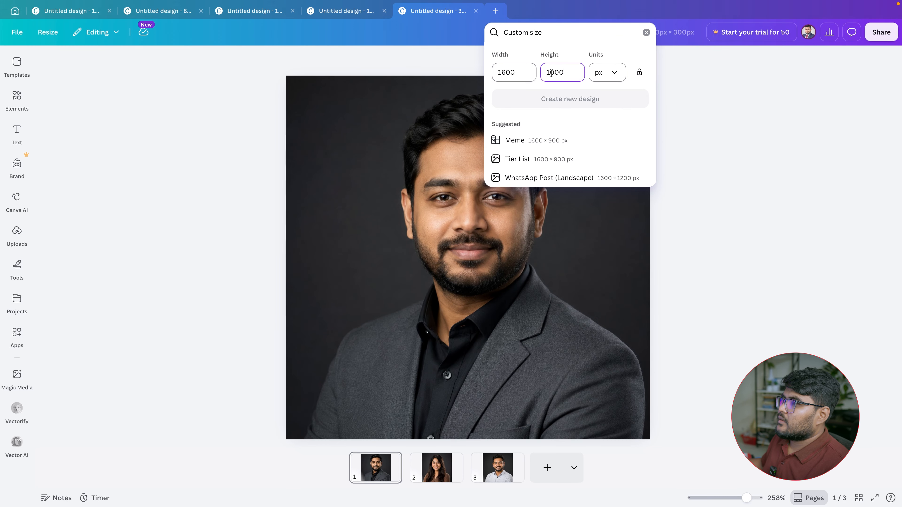
left_click(574, 103)
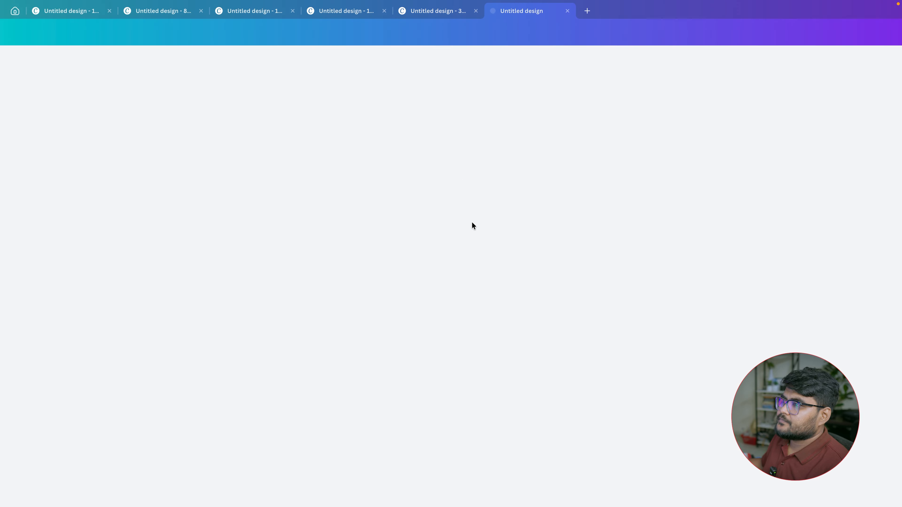
Bring the first image of the Tutorial folder in Finder into the Canva design and scale it to fill the whole page
key("super+Tab")
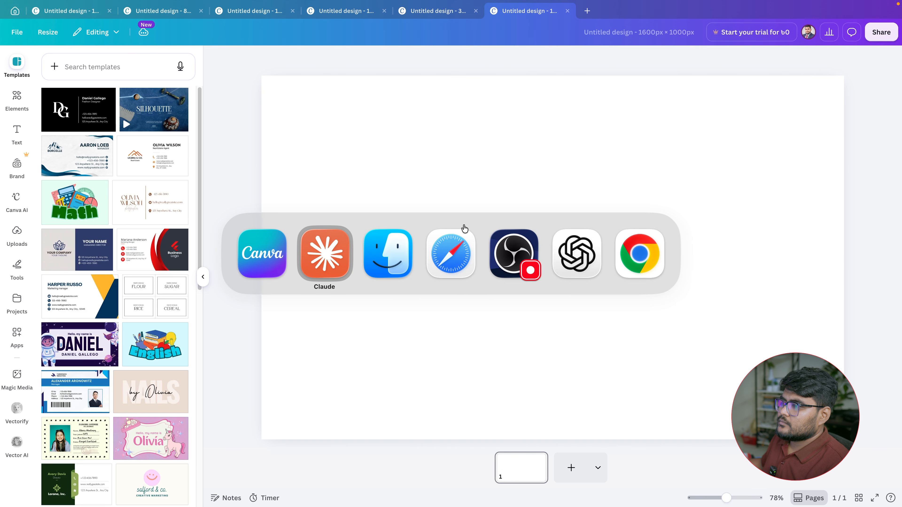
key("super+Tab")
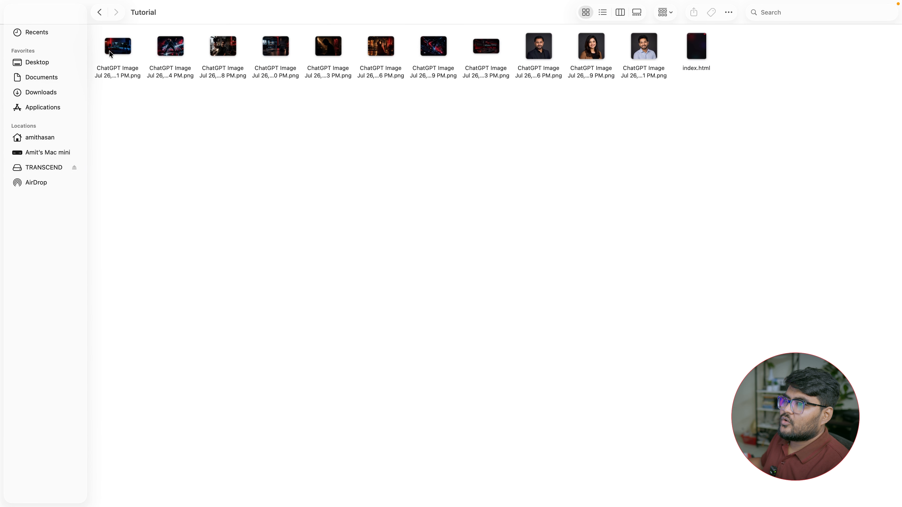
left_click_drag(119, 51, 378, 209)
key("super+Tab")
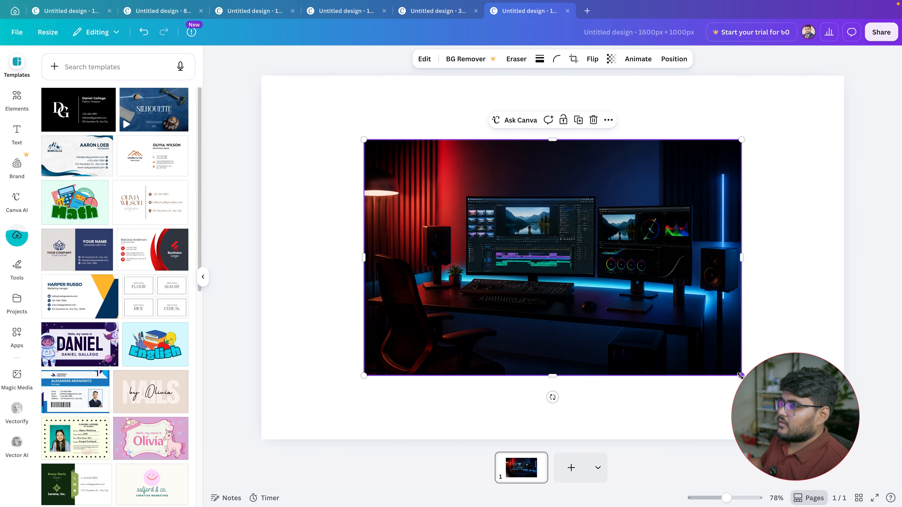
left_click_drag(741, 376, 843, 439)
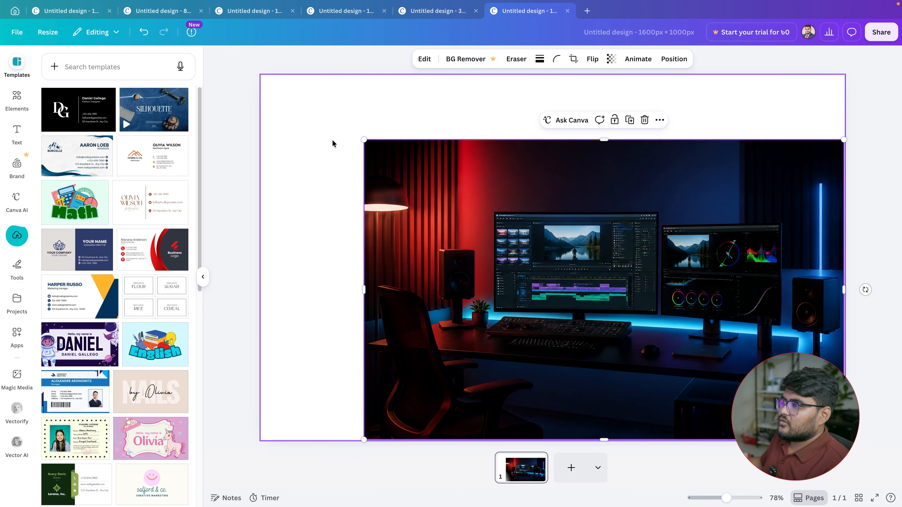
left_click_drag(362, 141, 263, 82)
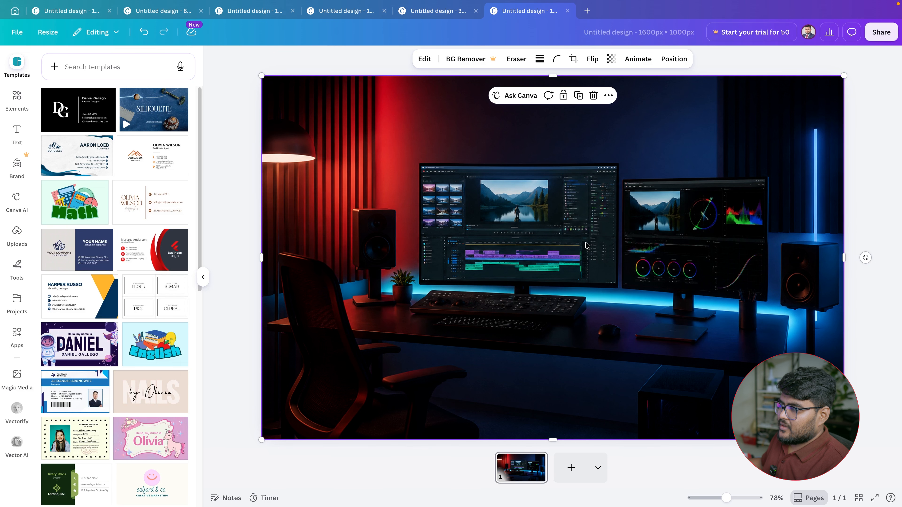
Check the size for profile-photo.jpg in Claude and create a custom 800 × 1000 px design in Canva
key("super+Tab")
key("super+Tab")
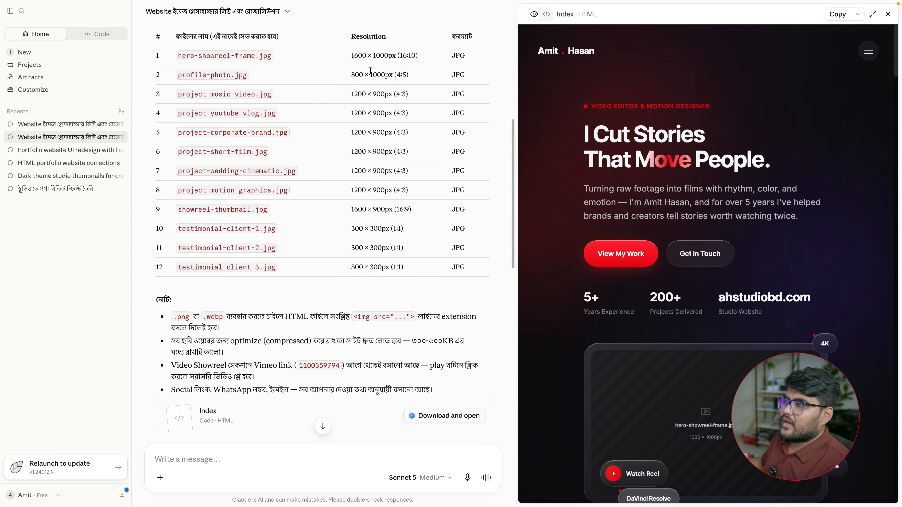
key("super")
key("super+Tab")
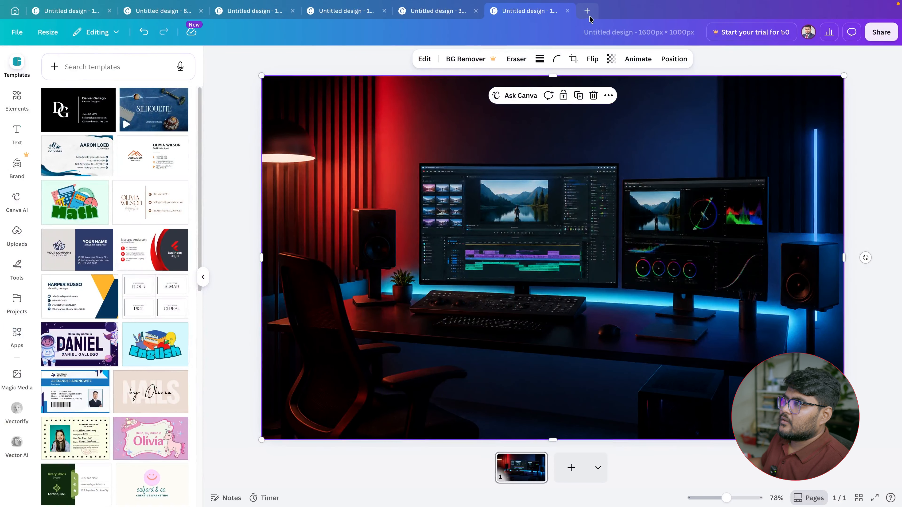
left_click(588, 11)
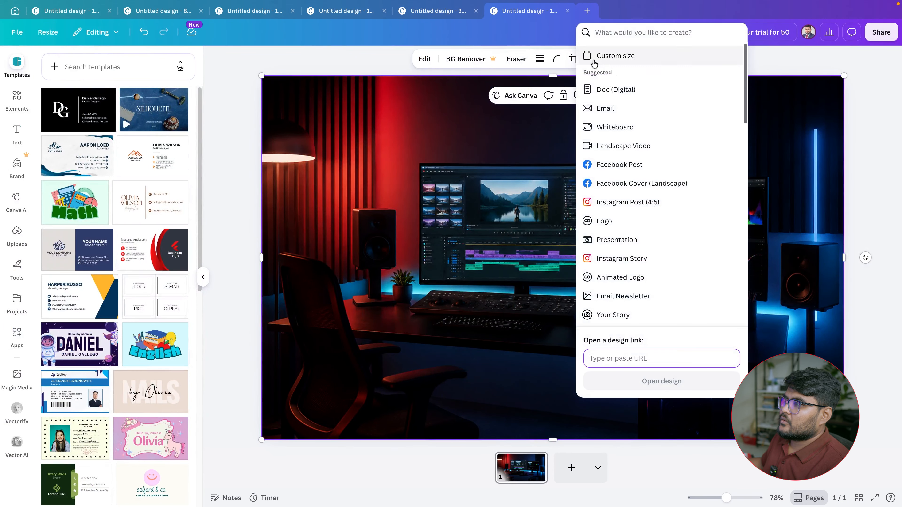
left_click(614, 59)
key("Escape")
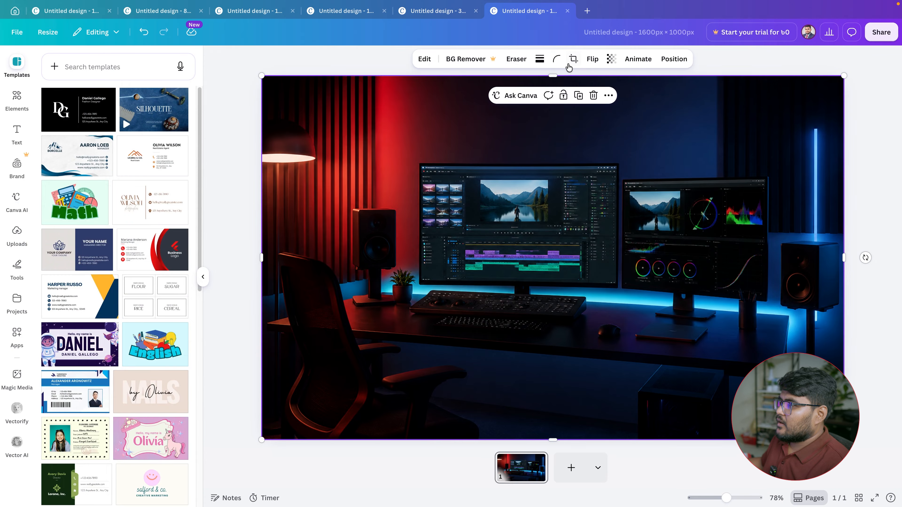
left_click(588, 11)
left_click(614, 56)
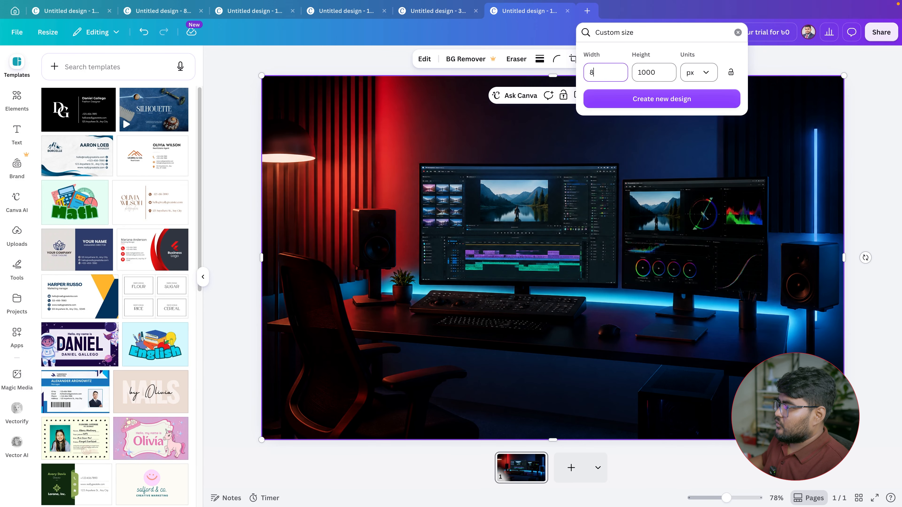
left_click(654, 97)
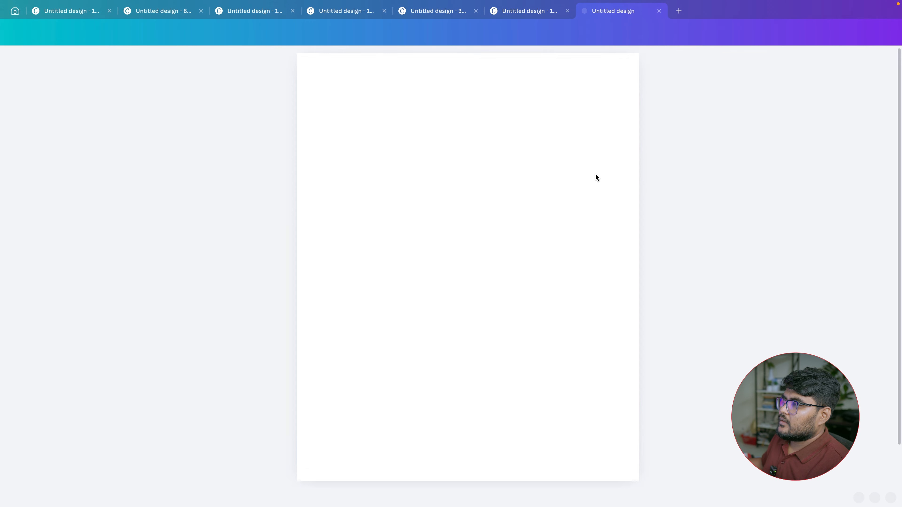
Add the portrait photo from the Desktop folder to the 800 × 1000 px page, scale it to full page height and shift it slightly right
key("super+Tab")
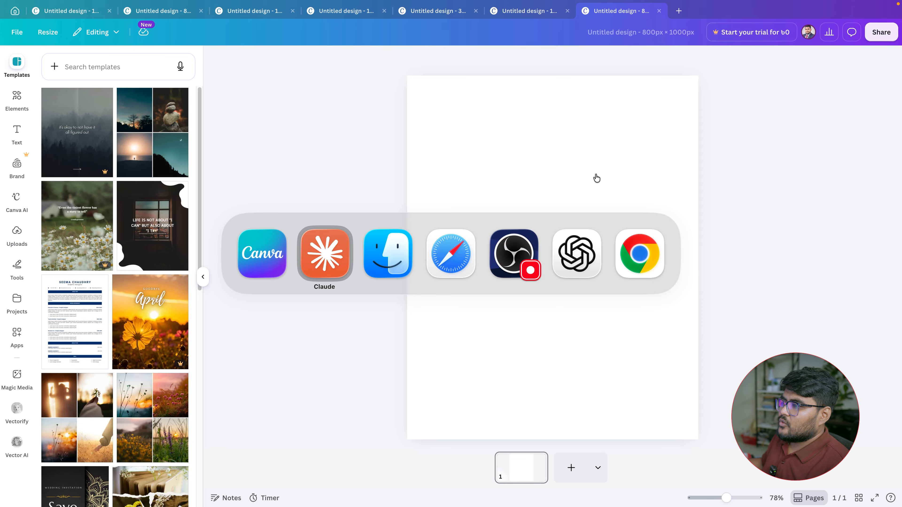
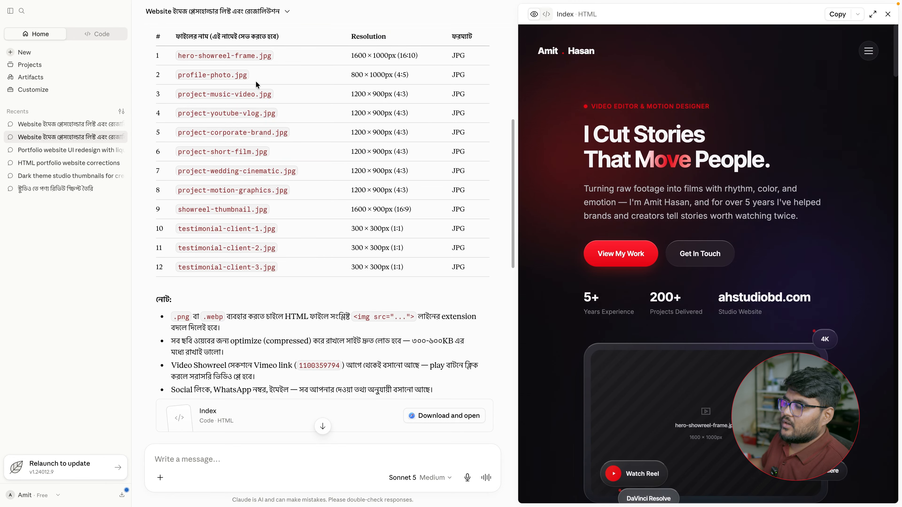
key("super+Tab")
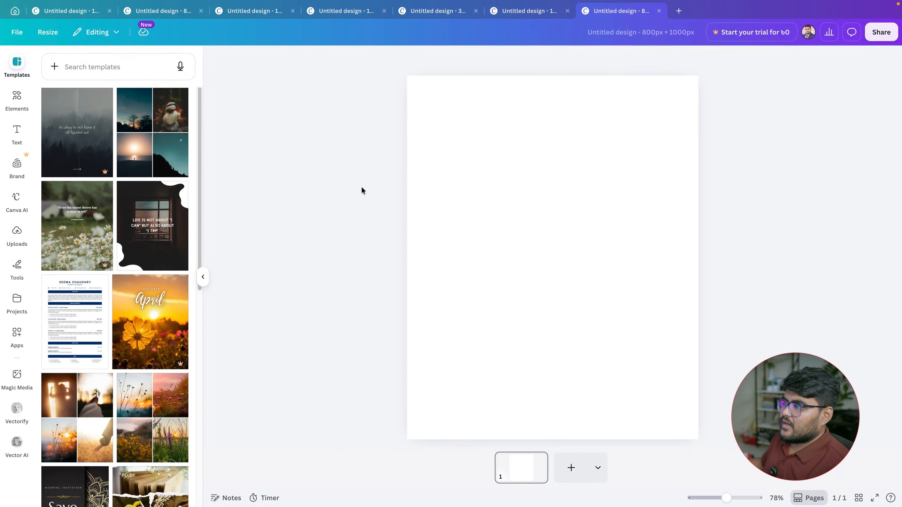
key("super+Tab")
key("super+Tab")
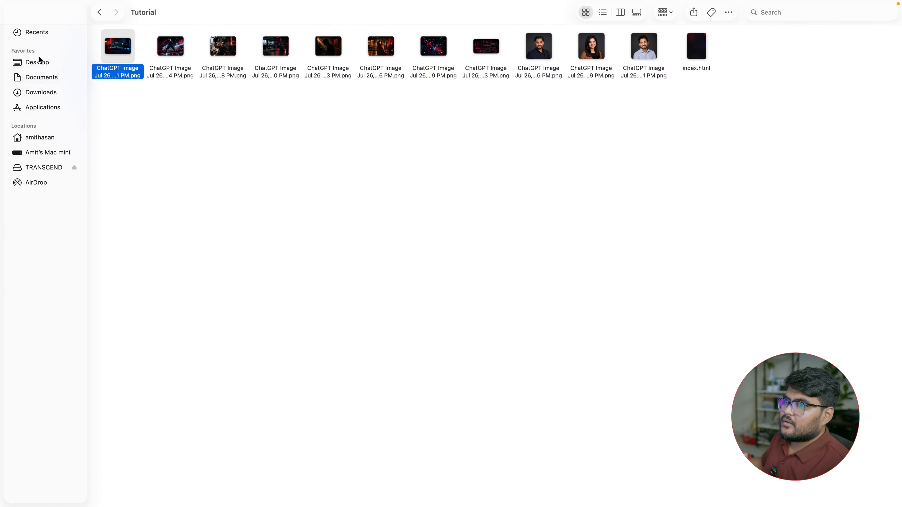
left_click(38, 61)
left_click_drag(382, 43, 451, 141)
key("super+Tab")
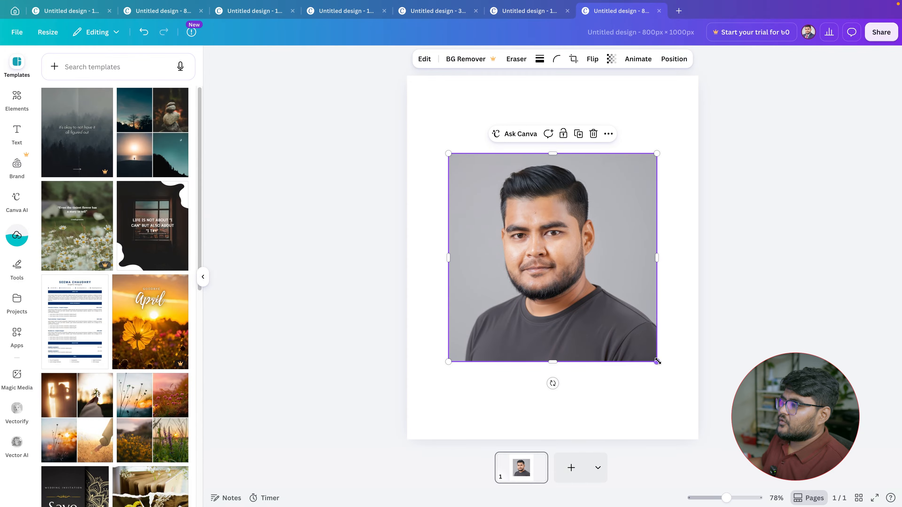
left_click_drag(649, 360, 718, 459)
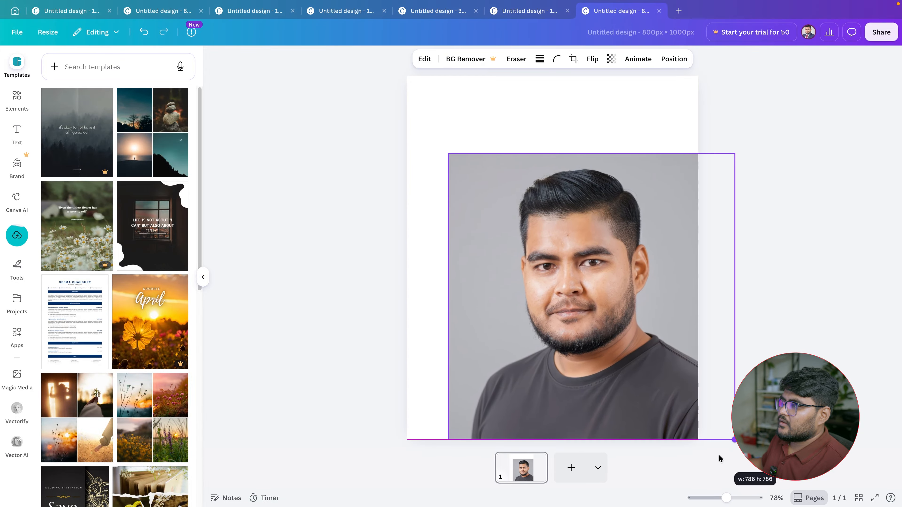
left_click_drag(448, 153, 372, 70)
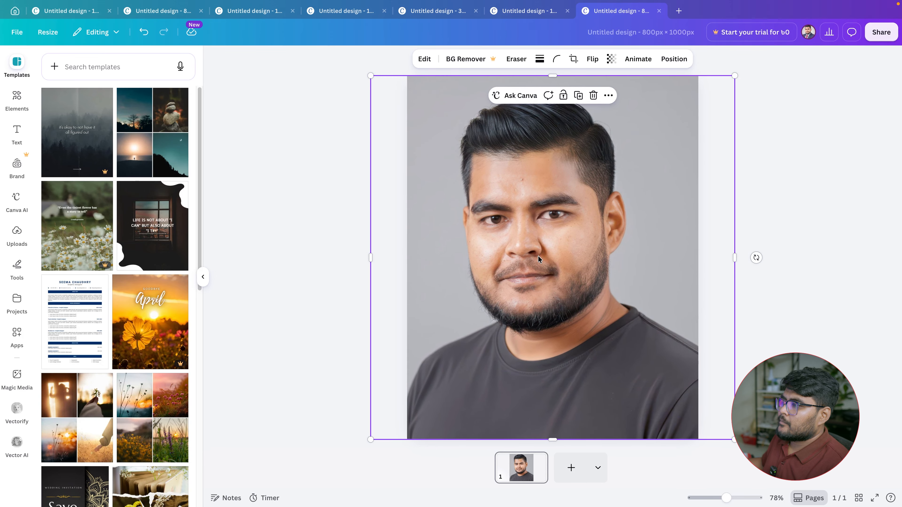
left_click_drag(537, 255, 555, 256)
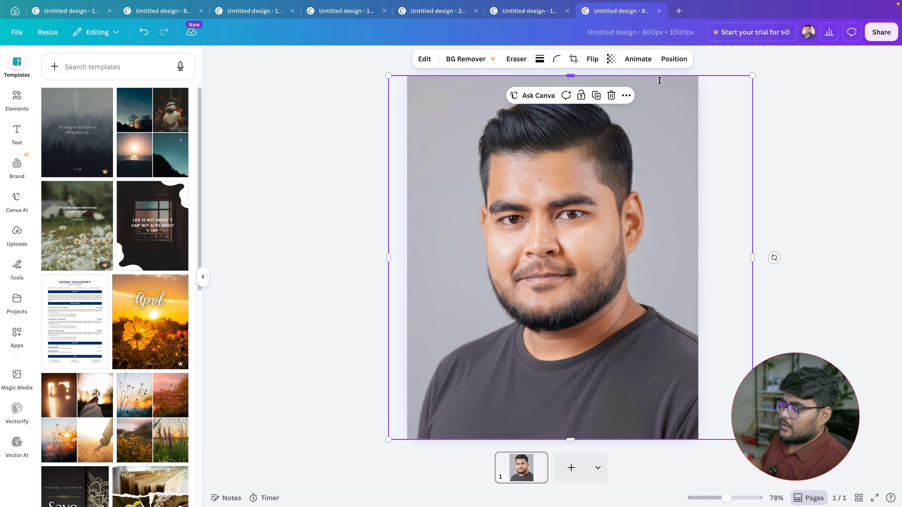
Check the project image size in Claude and create a custom 1200 × 900 px design in Canva
key("super+Tab")
key("super+Tab")
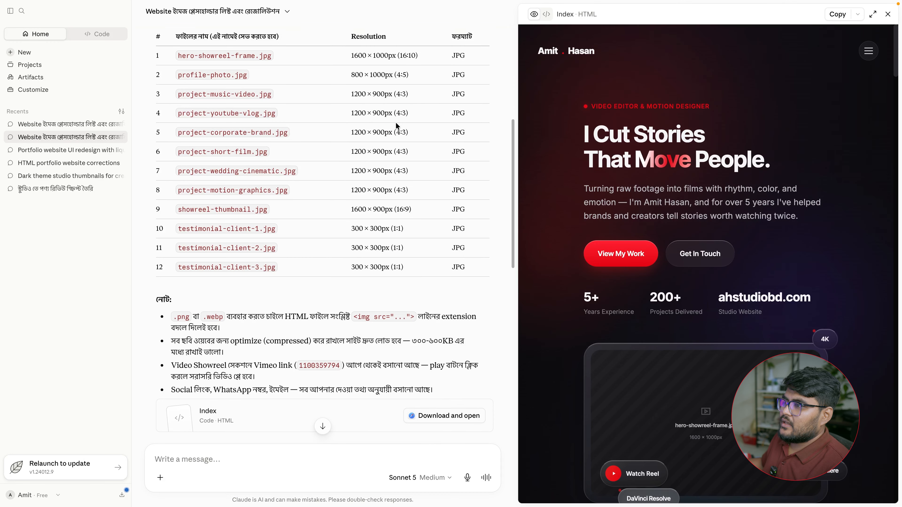
key("super")
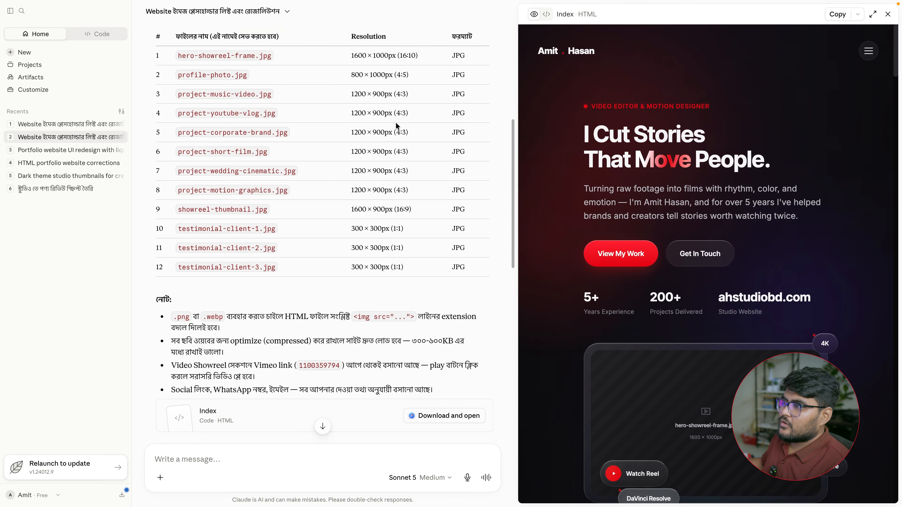
key("super+Tab")
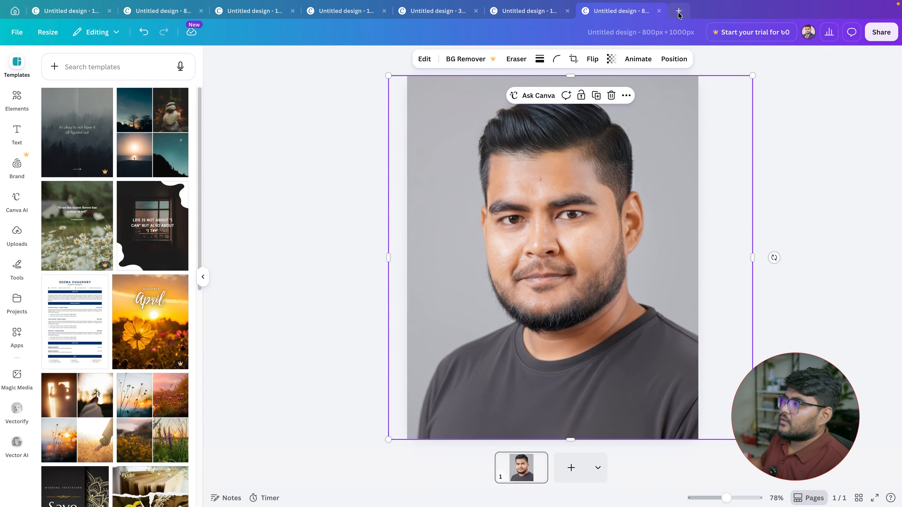
left_click(678, 13)
left_click(707, 59)
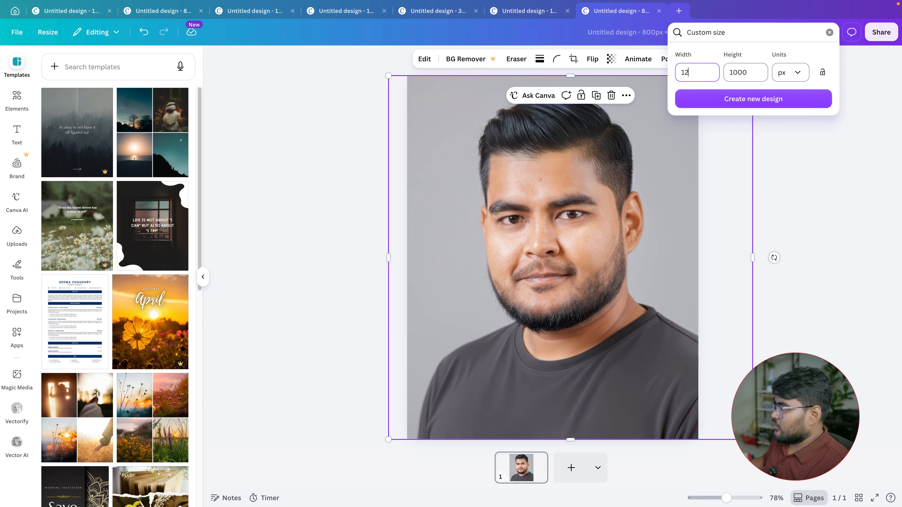
left_click_drag(747, 73, 726, 72)
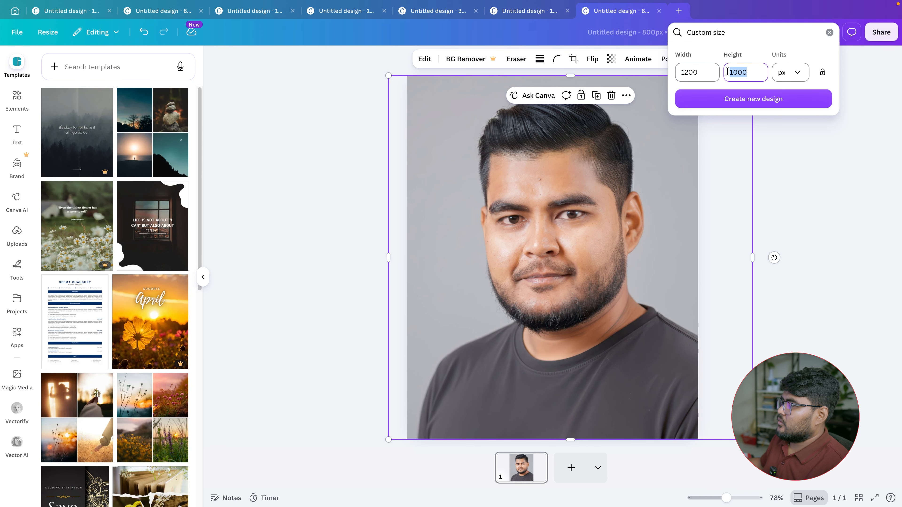
left_click(749, 97)
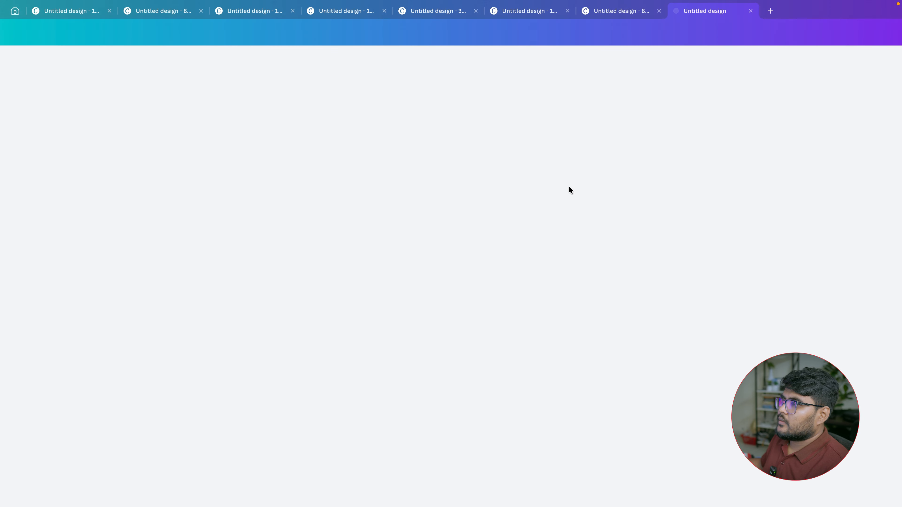
Bring the concert singer image from the Tutorial folder in Finder onto the 1200 × 900 px Canva page and enlarge it toward full-page size
key("super+Tab")
key("super+Tab")
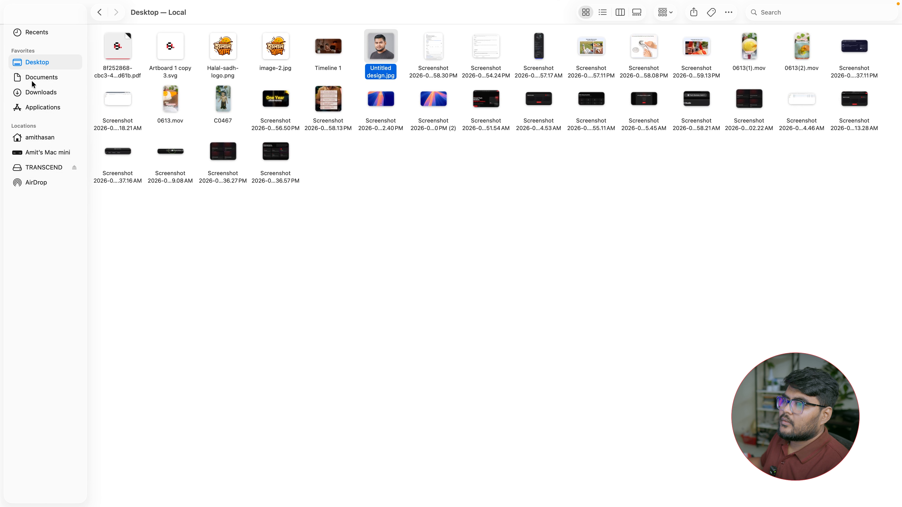
left_click(32, 83)
double_click(251, 175)
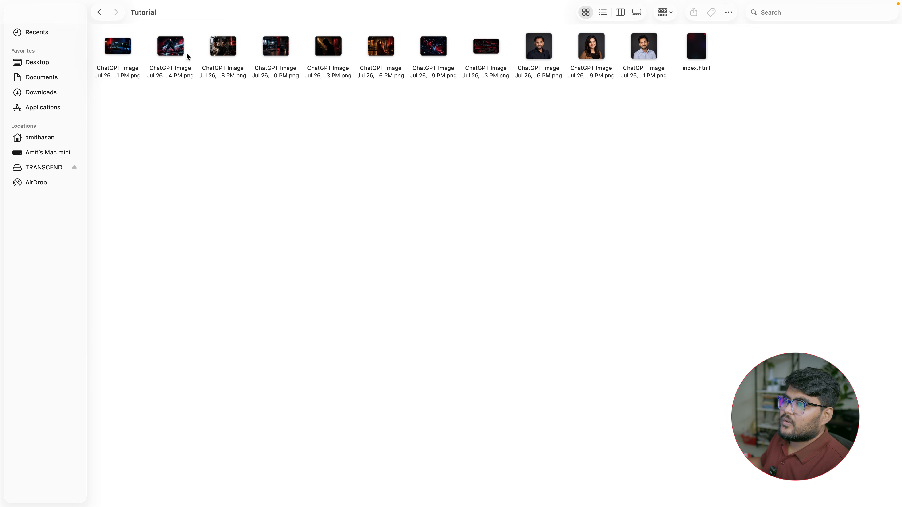
left_click_drag(165, 53, 442, 222)
key("super+Tab")
key("super+Tab")
key("super+Tab")
key("super+Tab")
key("super+Tab")
key("super+Tab")
key("super+Tab")
key("super+Tab")
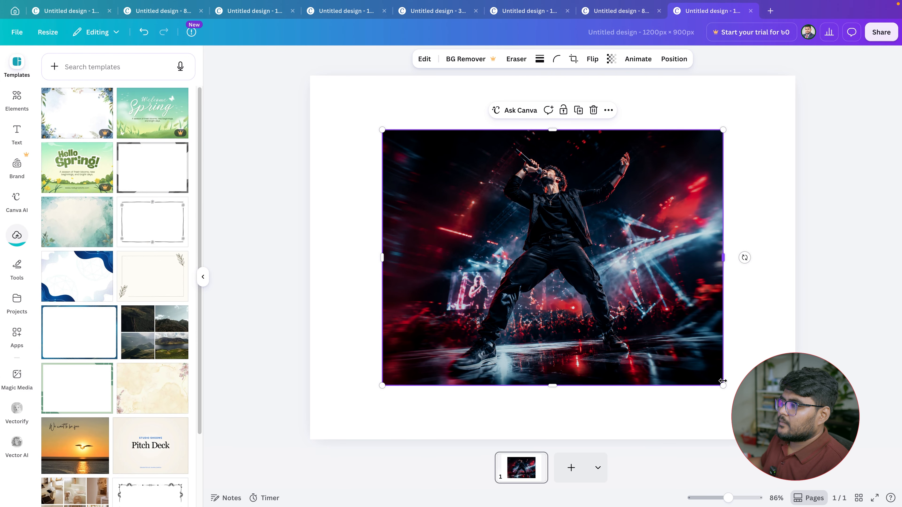
left_click_drag(722, 381, 781, 433)
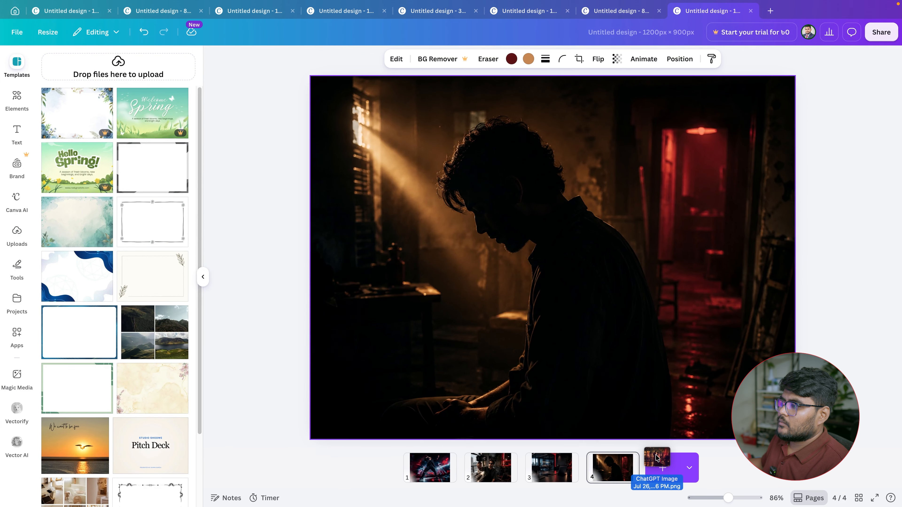
Add the wedding couple image as the fifth page of the 1200 × 900 px design and scale it to fill the page
left_click_drag(645, 458, 646, 409)
left_click_drag(723, 385, 795, 439)
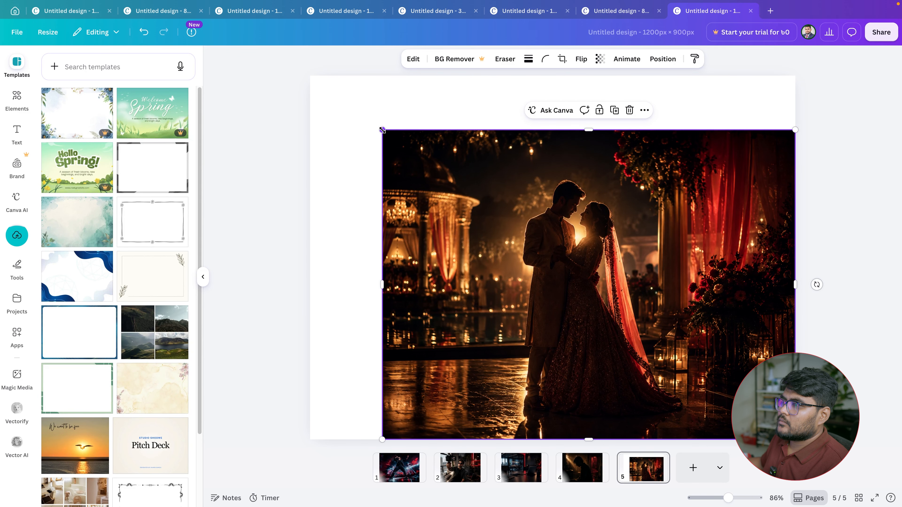
left_click_drag(382, 130, 310, 76)
Add a sixth page, place the abstract glass-shapes image from the Tutorial folder in Finder on it and scale it to fill the page
left_click(691, 484)
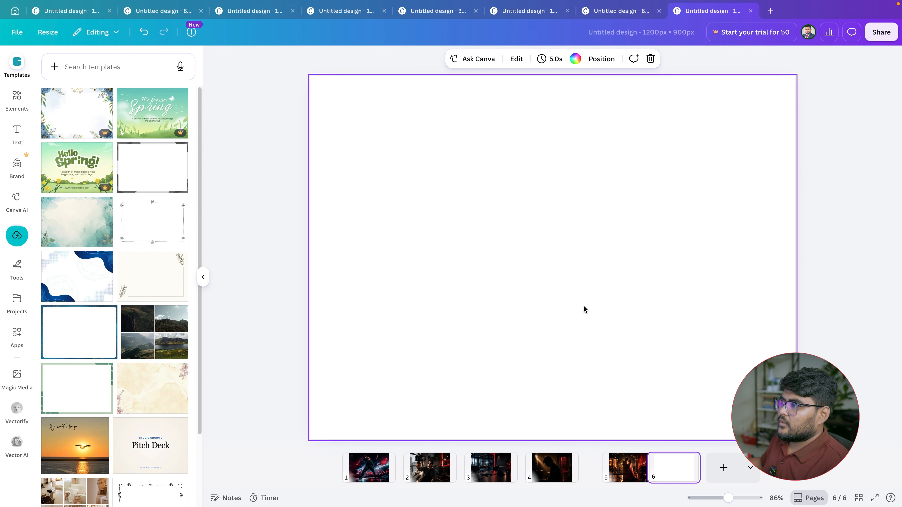
key("super+Tab")
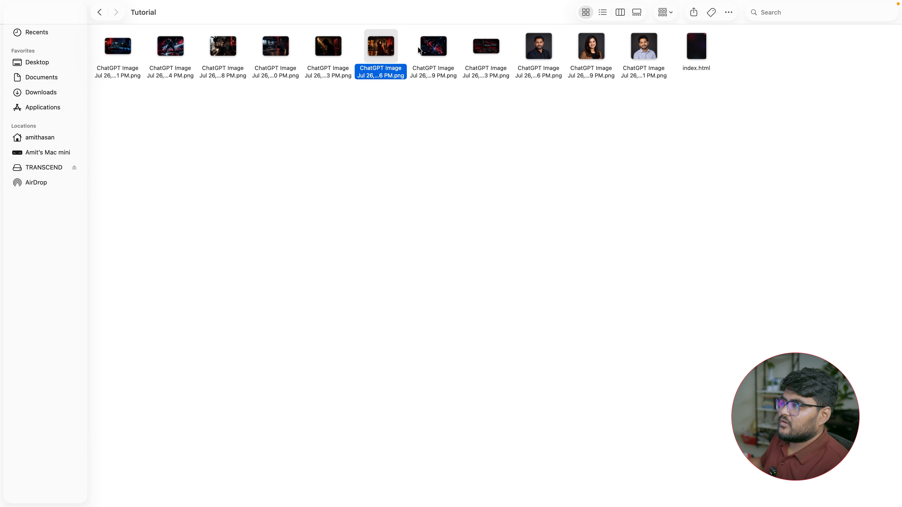
left_click_drag(418, 49, 555, 217)
key("super+Tab")
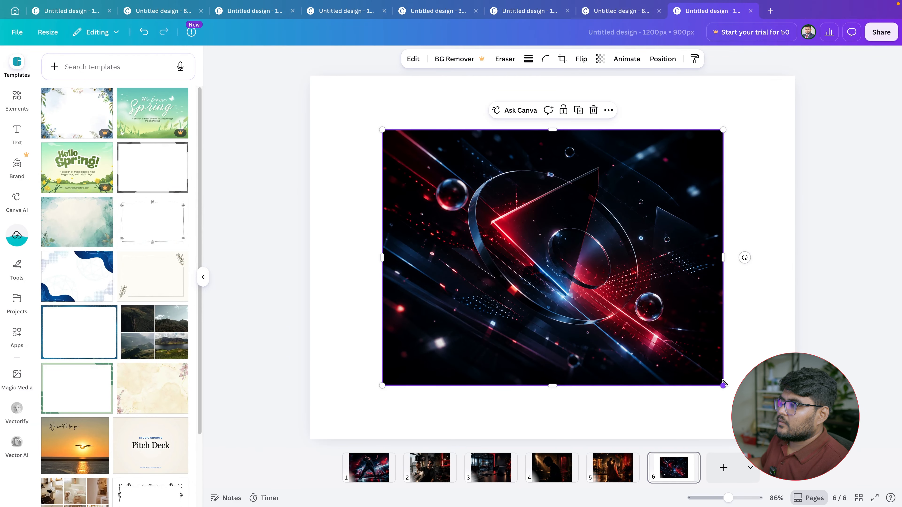
left_click_drag(723, 384, 795, 440)
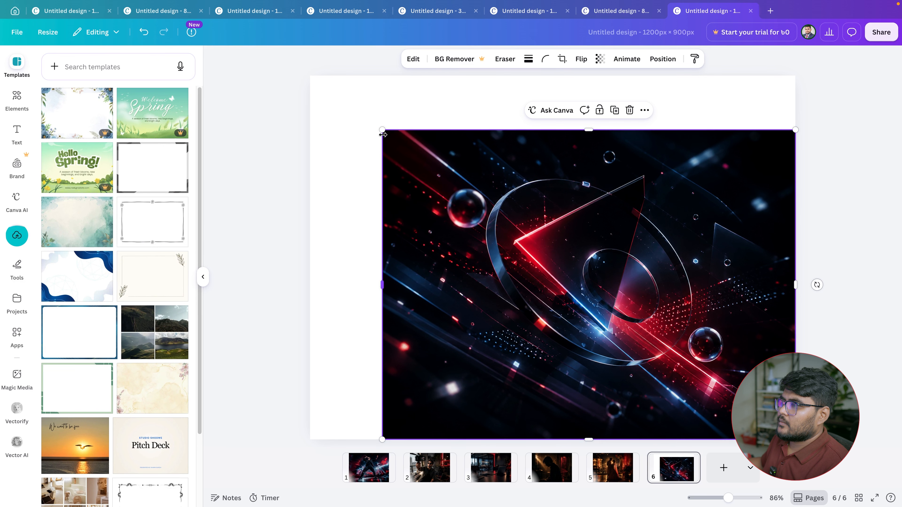
left_click_drag(383, 134, 310, 76)
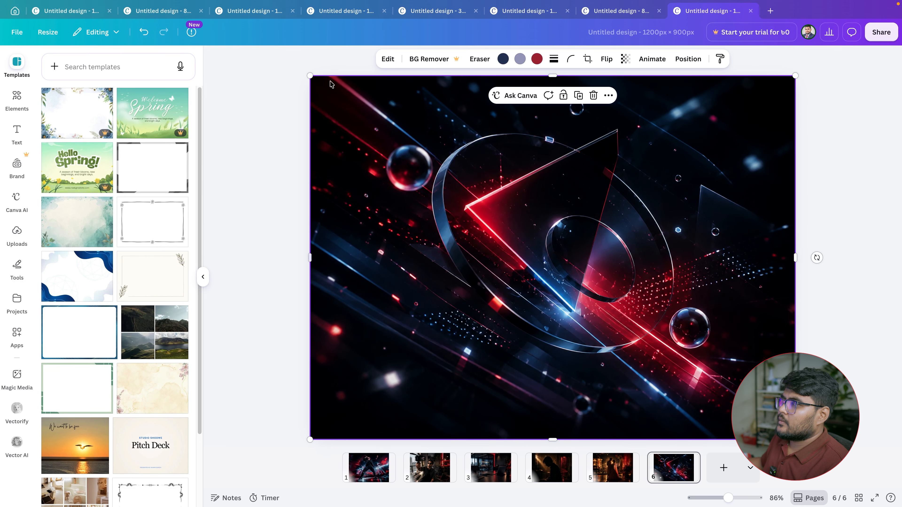
Check the size for showreel-thumbnail.jpg in Claude and create a custom 1600 × 900 px design in Canva
left_click(770, 10)
left_click(763, 55)
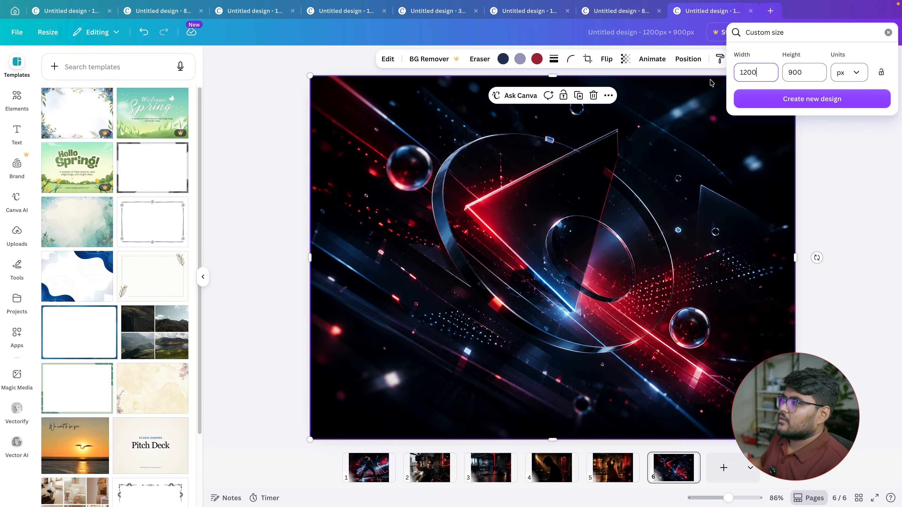
double_click(754, 71)
type("1600")
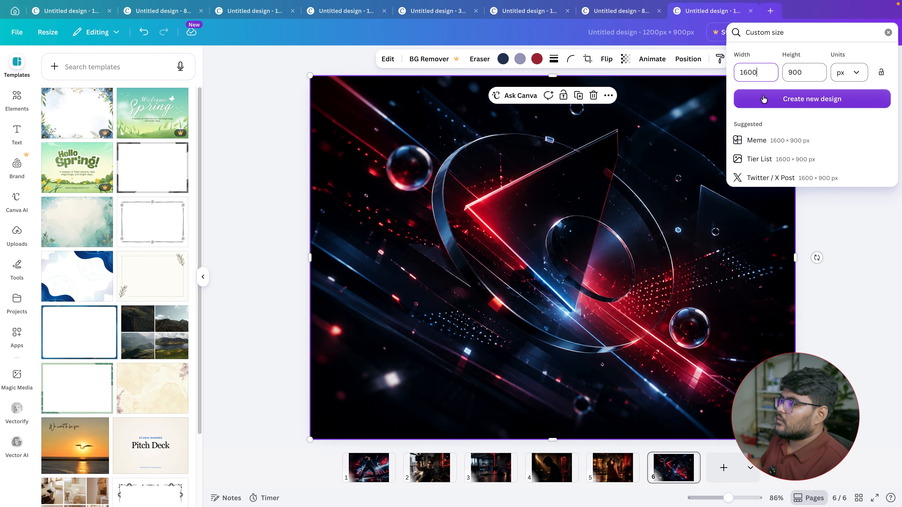
key("super+Tab")
key("super+Tab")
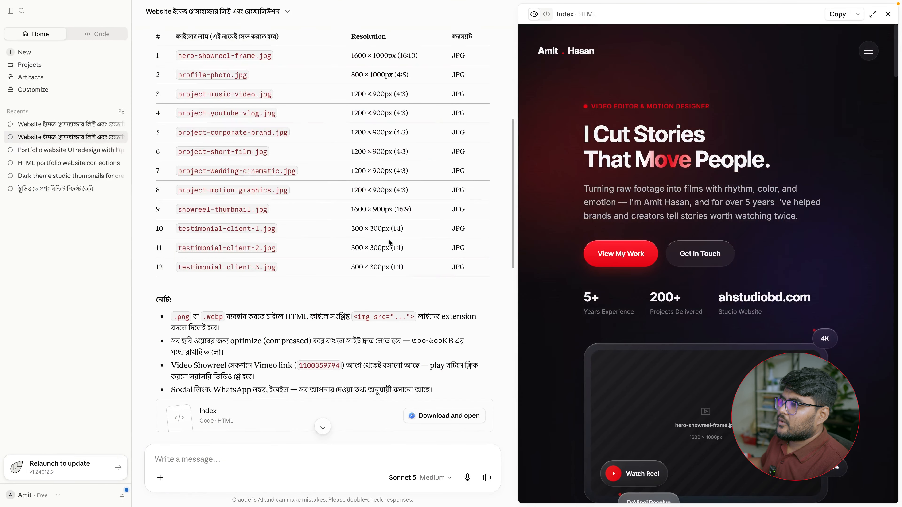
key("super+Tab")
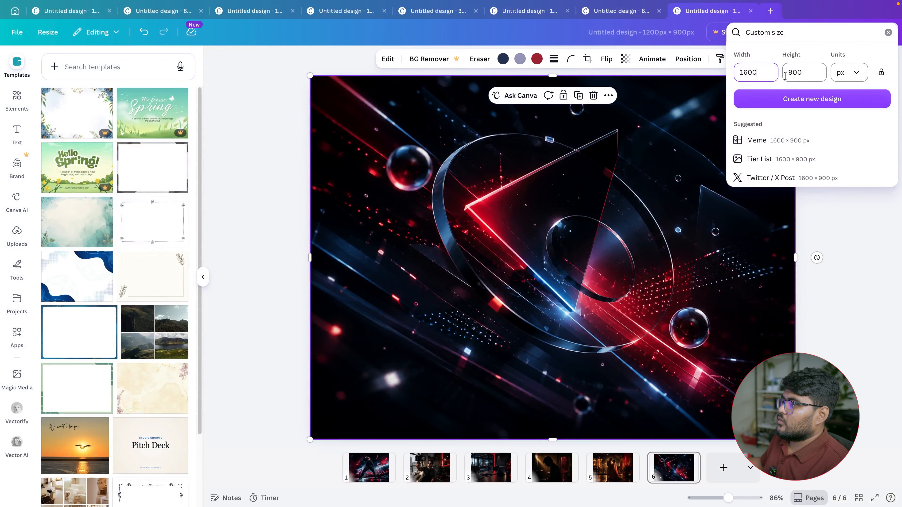
left_click(797, 98)
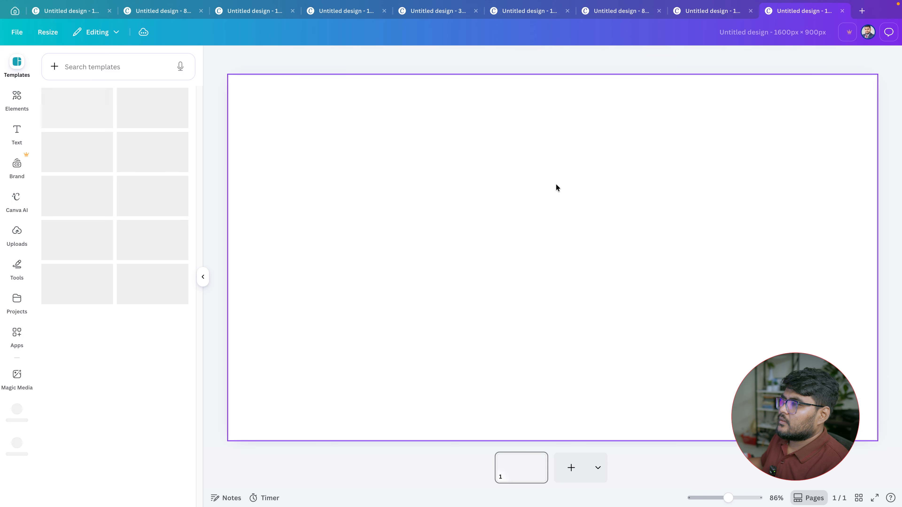
Bring the red-lit editing desk image from the Tutorial folder in Finder onto the 1600 × 900 px page and scale it to fill the page
key("super+Tab")
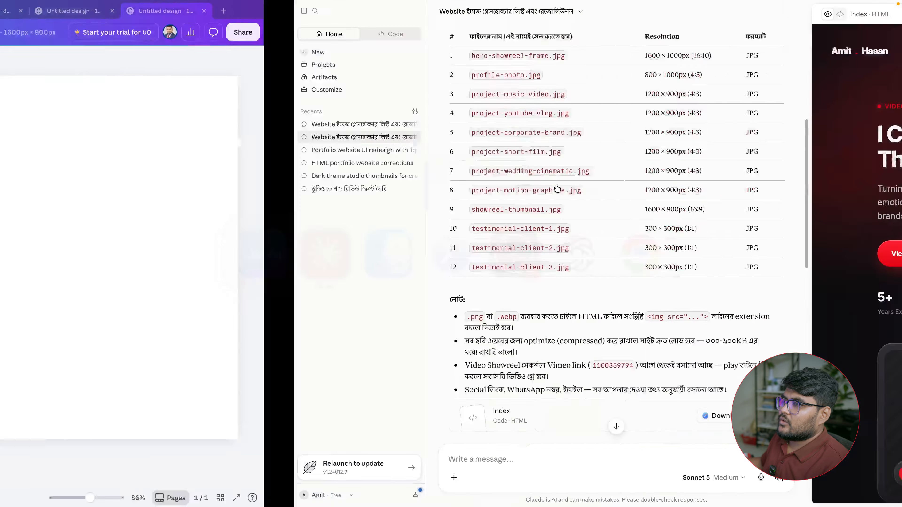
key("super+Tab")
key("super+Tab")
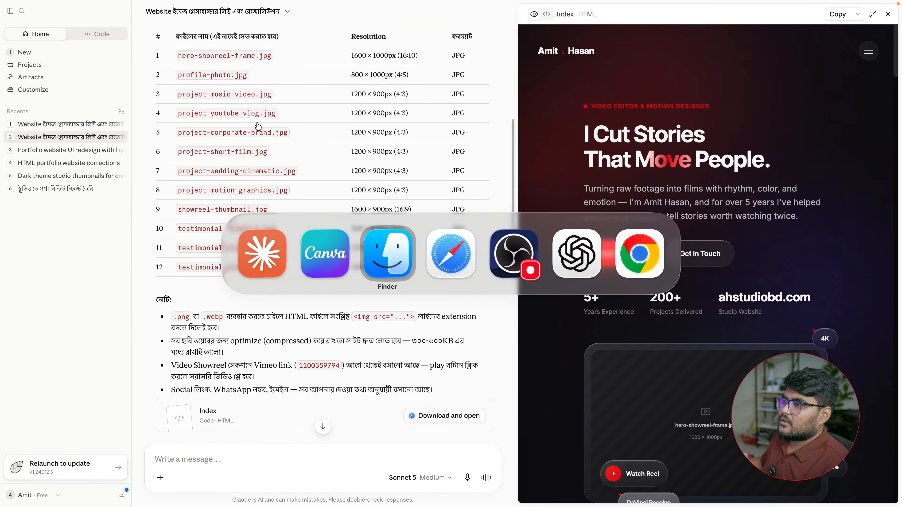
left_click_drag(502, 66, 529, 177)
key("super+Tab")
key("super+Tab")
key("super+Tab")
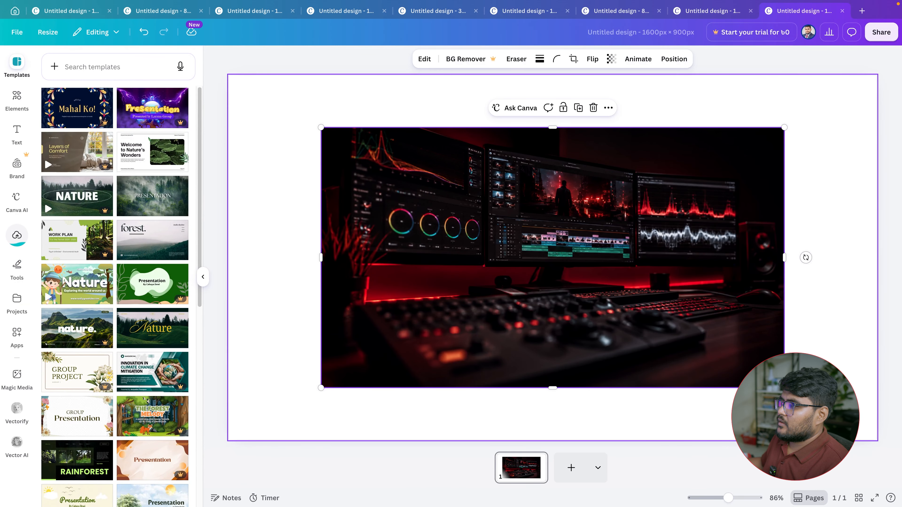
left_click_drag(784, 388, 876, 440)
left_click_drag(318, 132, 229, 76)
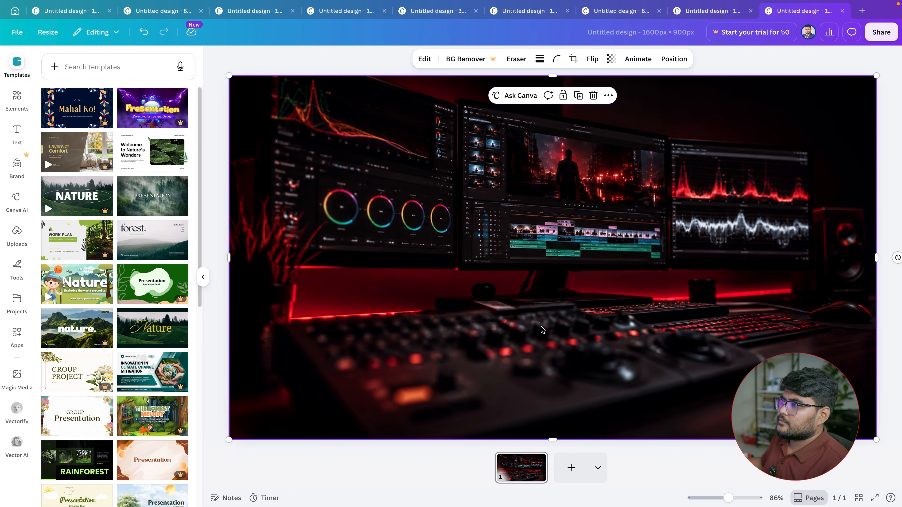
Create a custom 300 × 300 px design for the testimonial client photos
left_click(859, 13)
left_click(771, 59)
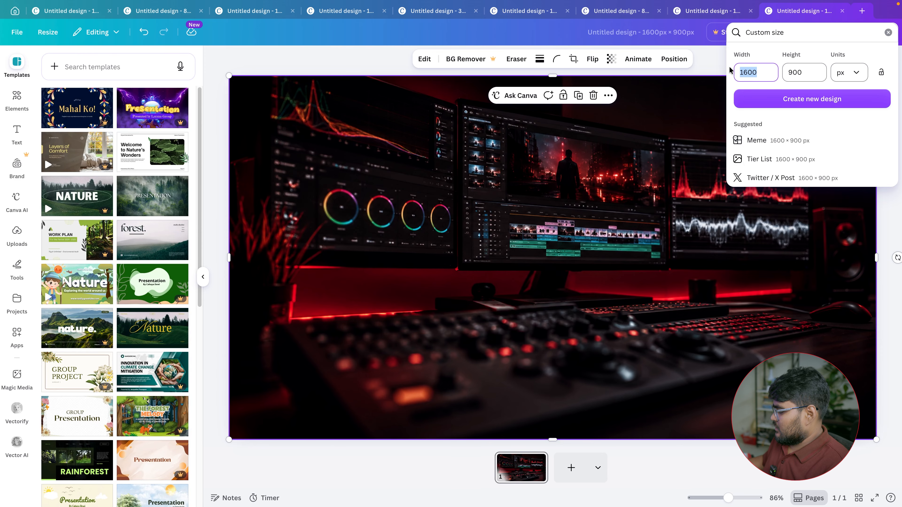
type("300")
key("Tab")
type("300")
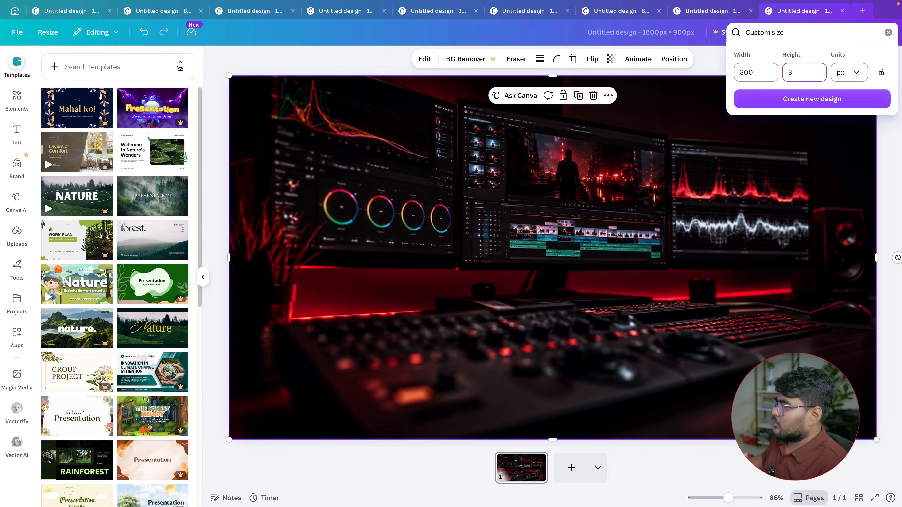
left_click(825, 99)
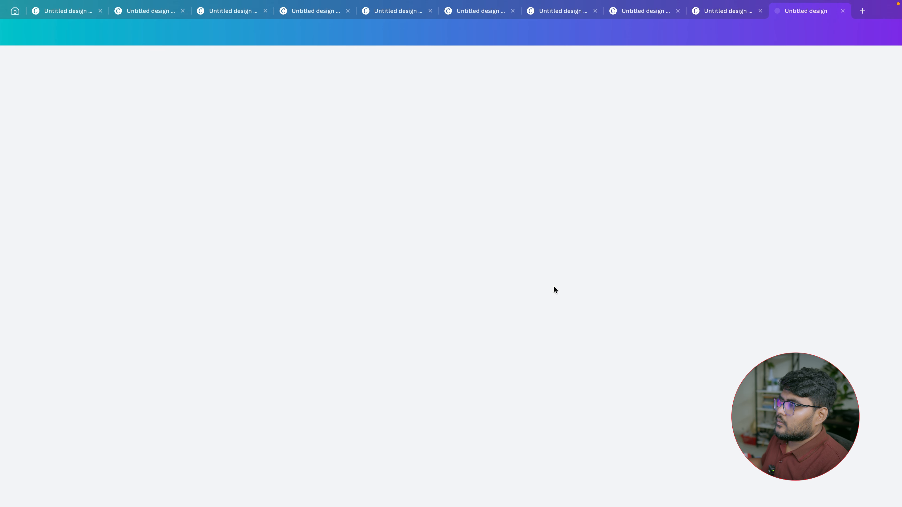
Place the three client portraits from the Tutorial folder in Finder on separate 300 × 300 px pages and scale each to fill its page
key("super+Tab")
key("super+Tab")
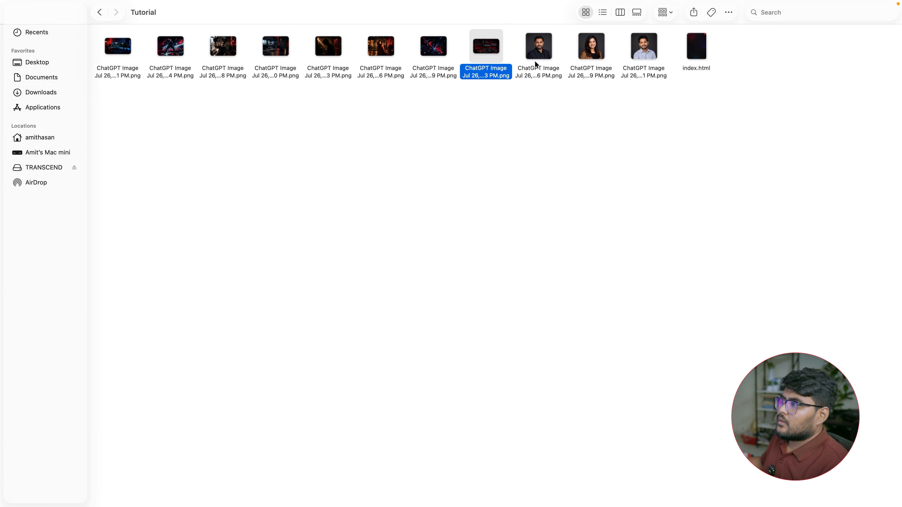
left_click_drag(535, 61, 580, 253)
key("super+Tab")
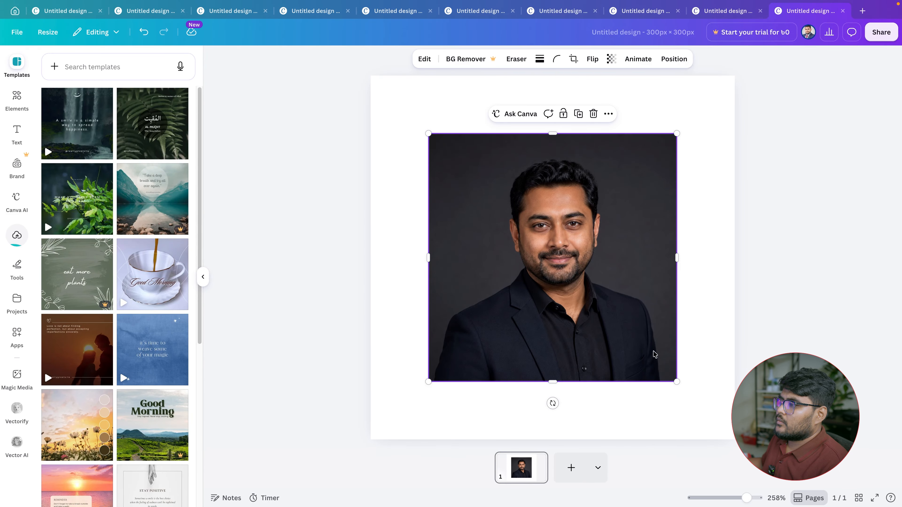
left_click_drag(677, 382, 724, 458)
left_click_drag(428, 134, 369, 78)
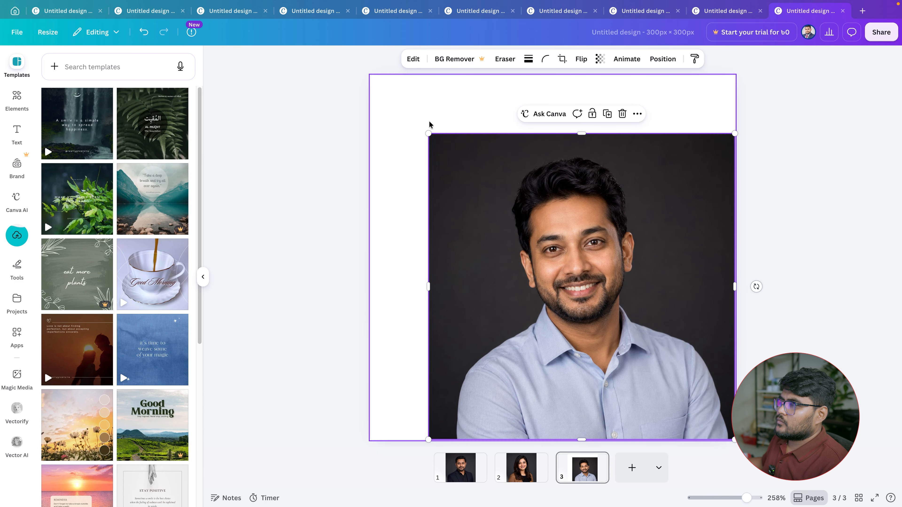
left_click_drag(428, 133, 370, 75)
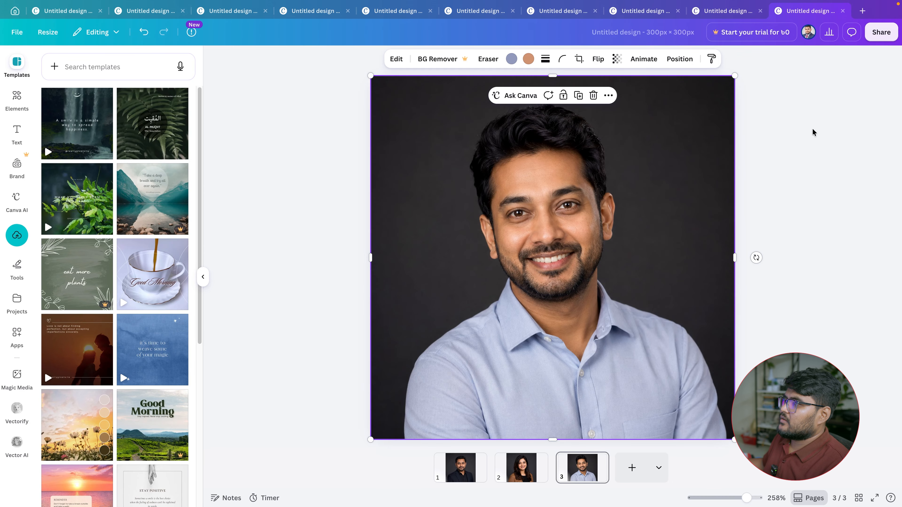
Switch to the 1600 × 1000 px design and download it with JPG as the file type
left_click(880, 31)
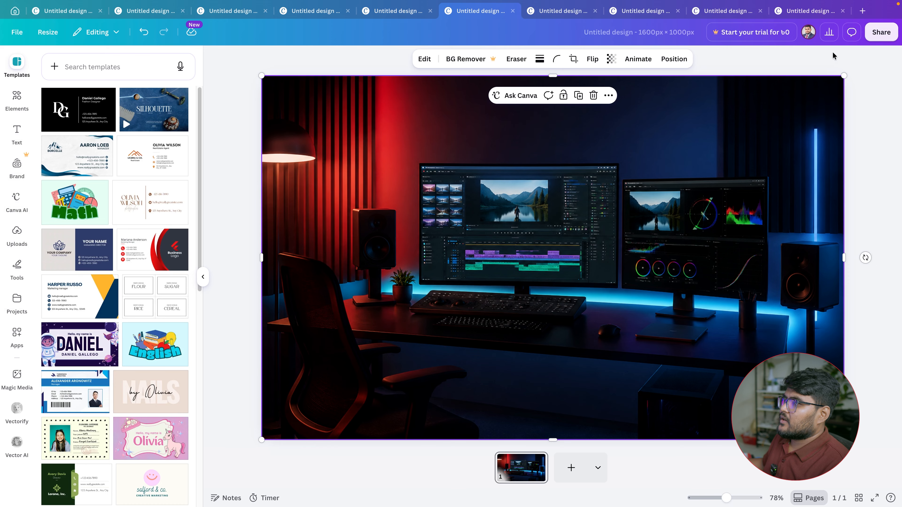
left_click(878, 35)
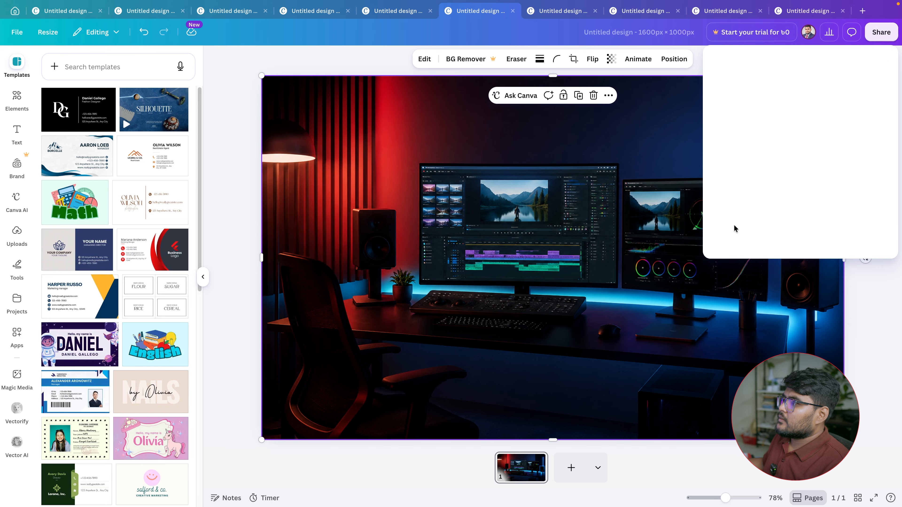
left_click(732, 255)
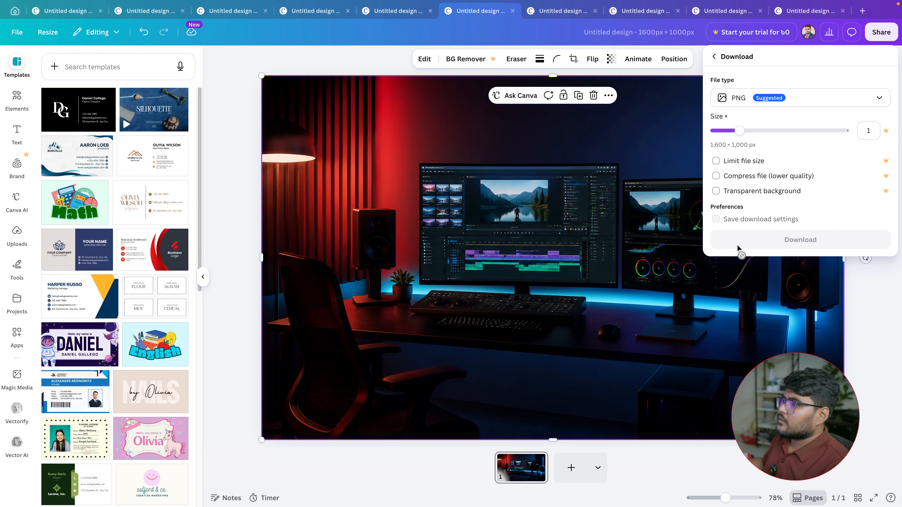
left_click(796, 107)
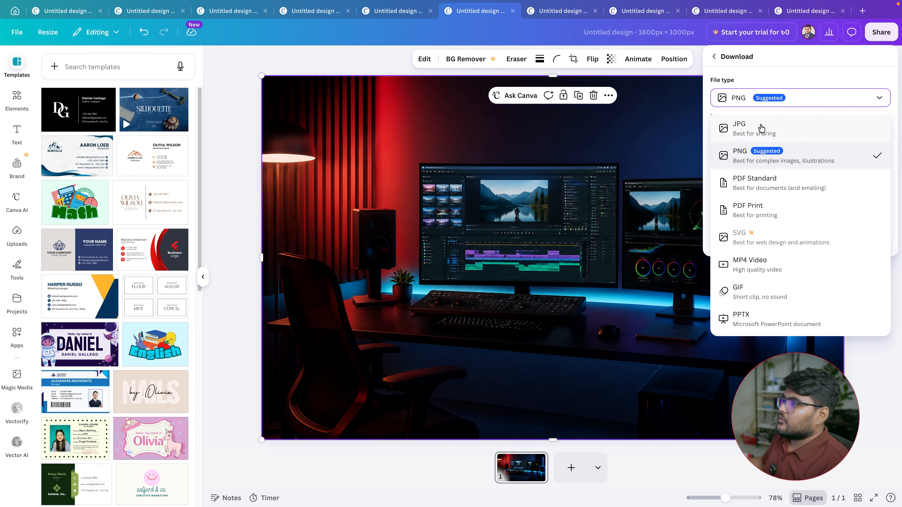
left_click(760, 128)
left_click(800, 252)
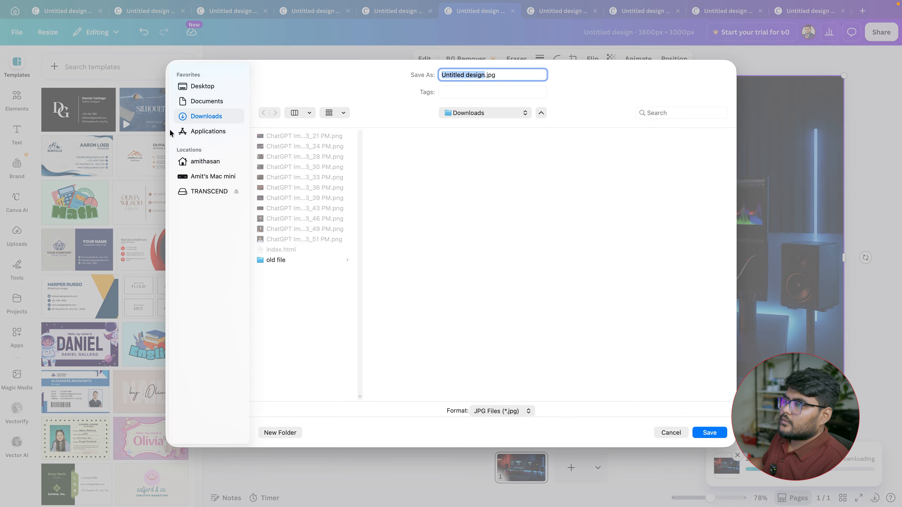
Save the downloaded image as 1.jpg in the Tutorial folder inside Documents
left_click(204, 103)
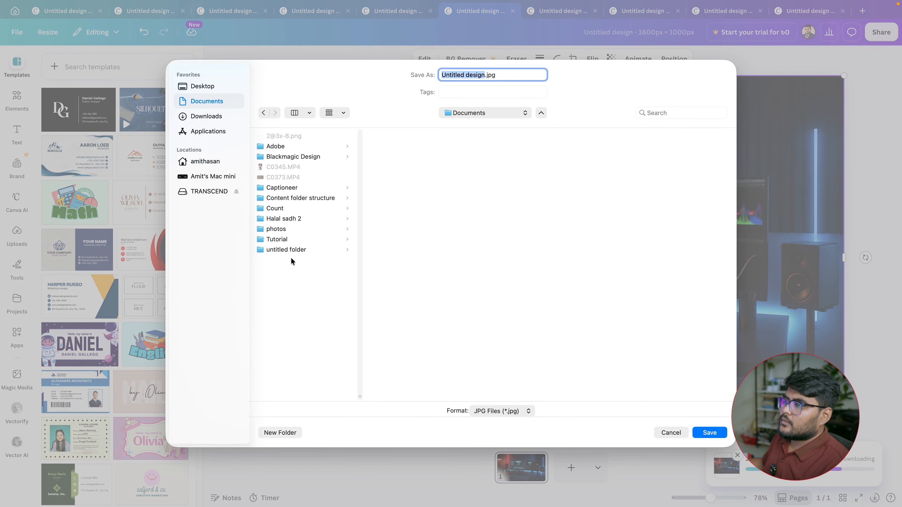
left_click(278, 239)
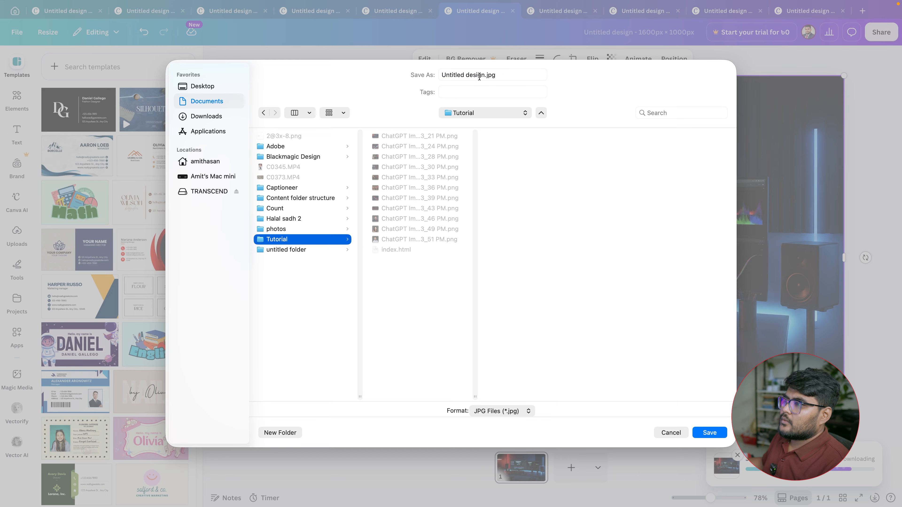
left_click_drag(485, 75, 439, 73)
type("1")
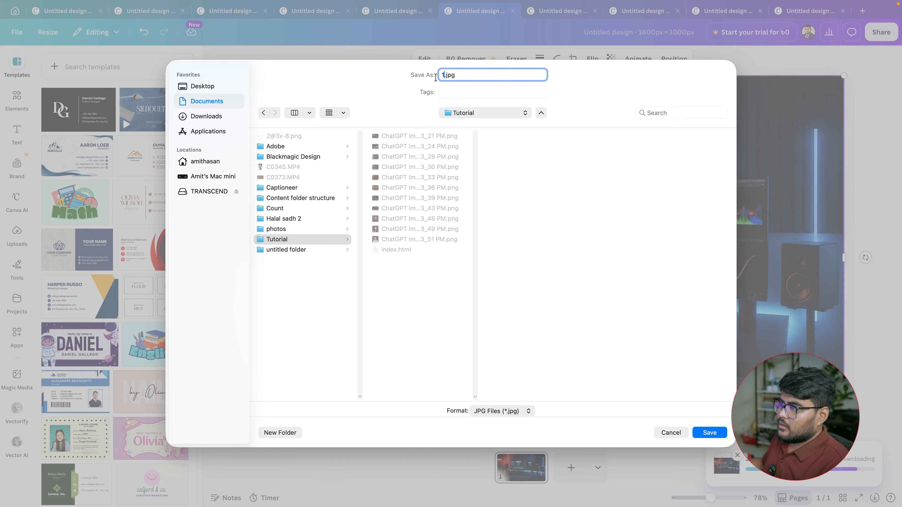
left_click(710, 433)
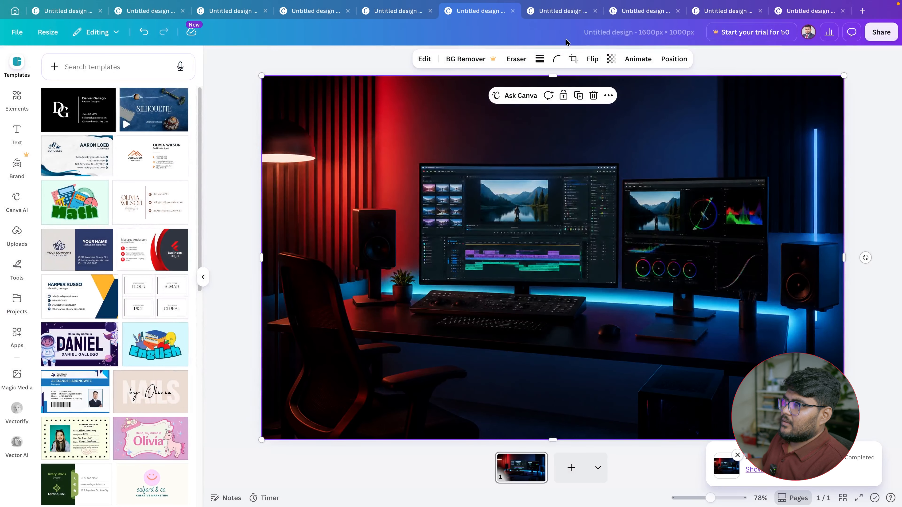
Download the 800 × 1000 px portrait design as JPG and save it as 2.jpg in the Tutorial folder
left_click(549, 16)
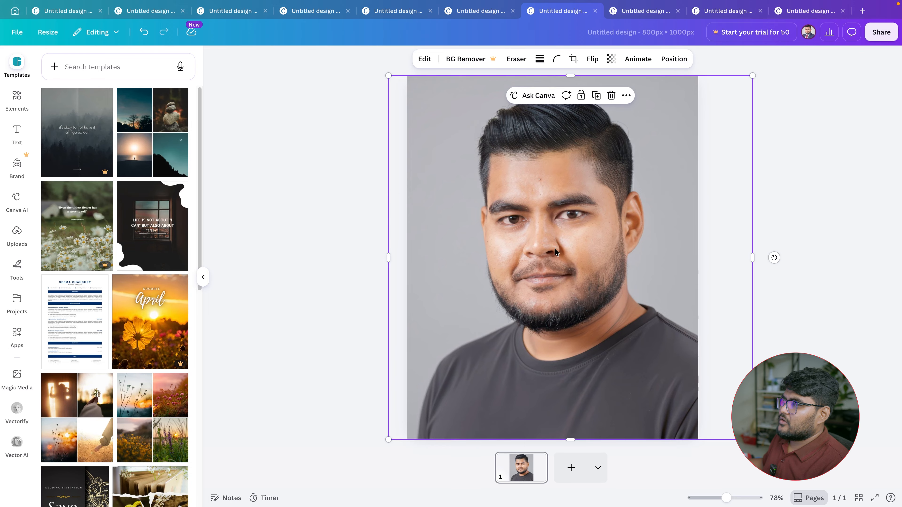
left_click(881, 32)
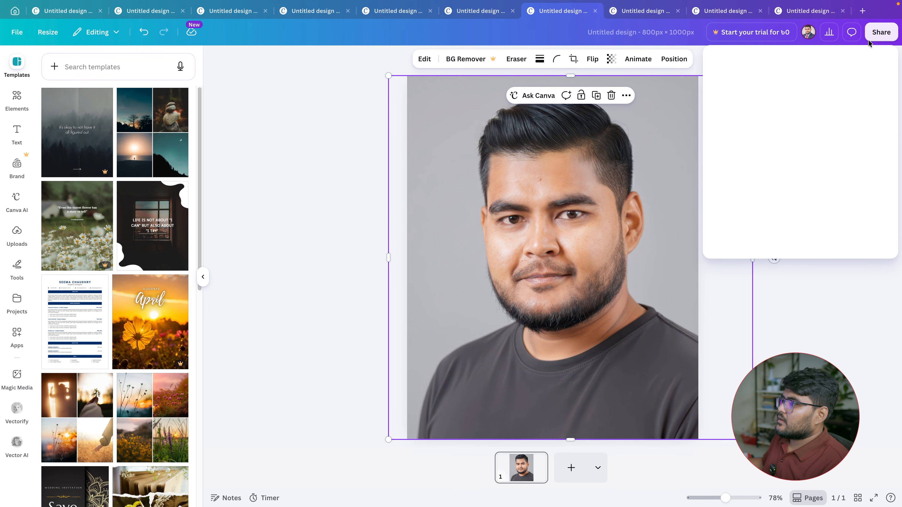
left_click(744, 255)
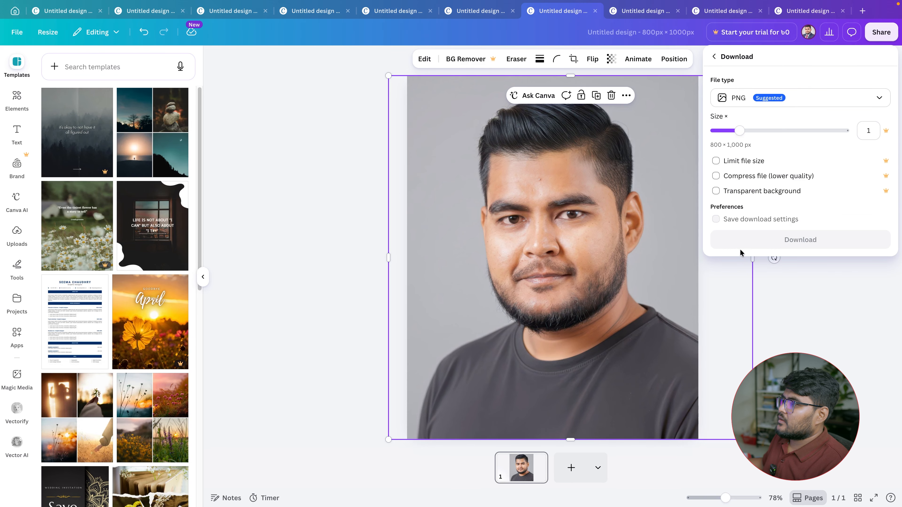
left_click(749, 101)
left_click(752, 129)
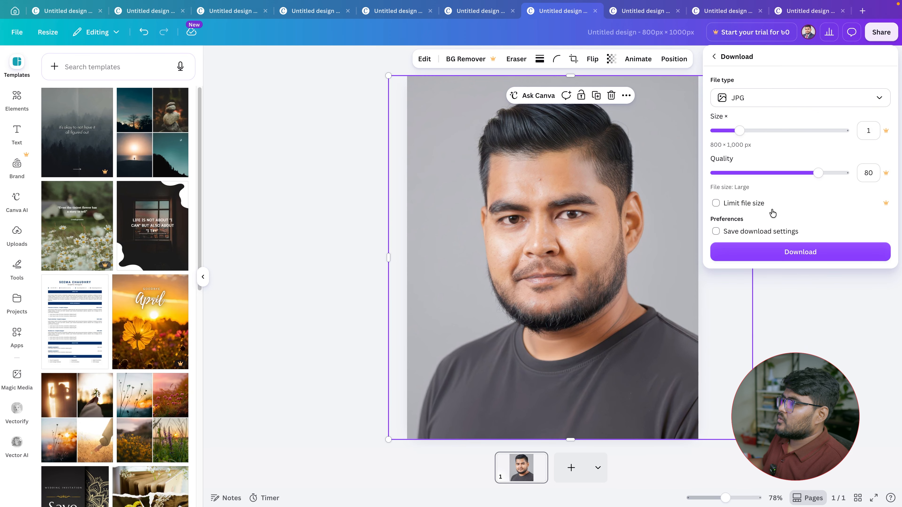
left_click(789, 253)
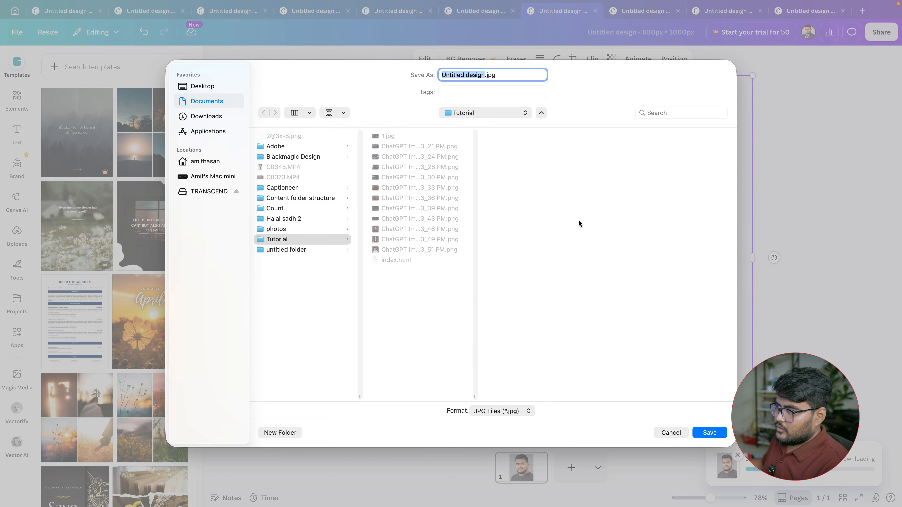
type("2")
left_click(706, 432)
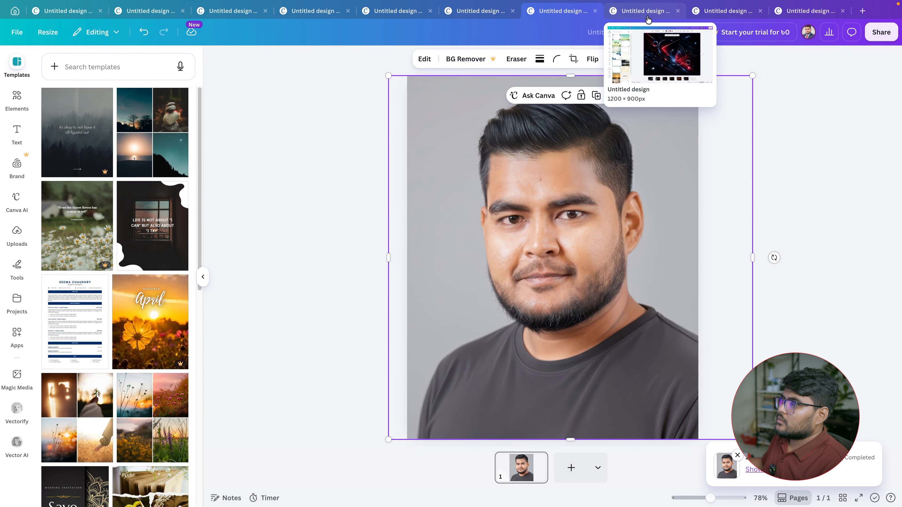
Download all pages of the 1200 × 900 px design as JPG and save them as 3.zip in the Tutorial folder
left_click(641, 11)
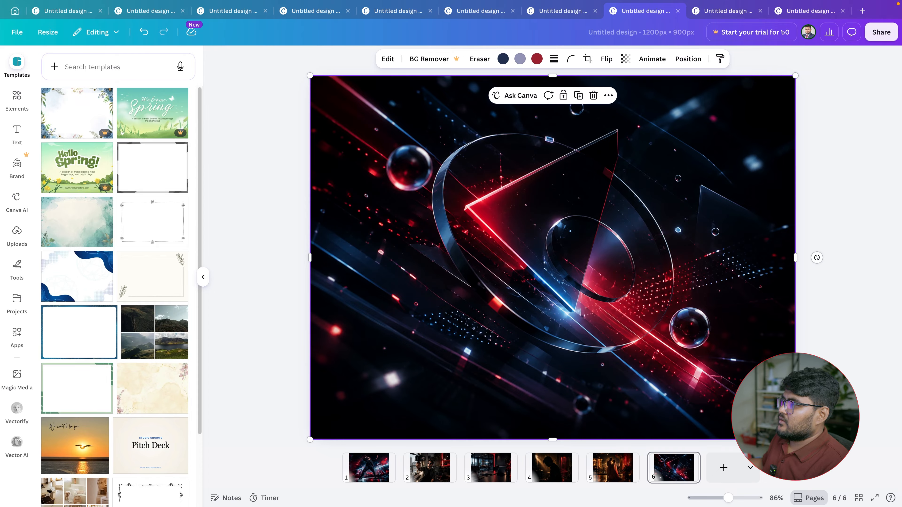
left_click(881, 32)
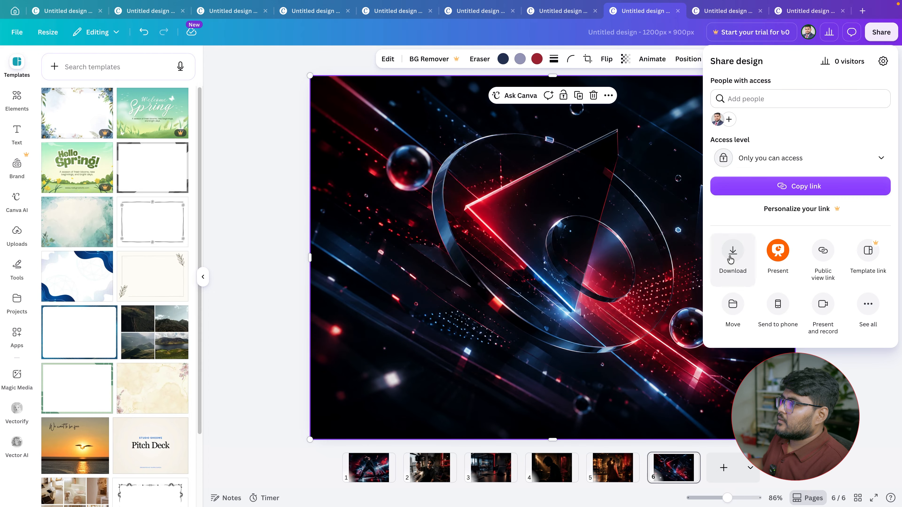
left_click(730, 260)
left_click(798, 102)
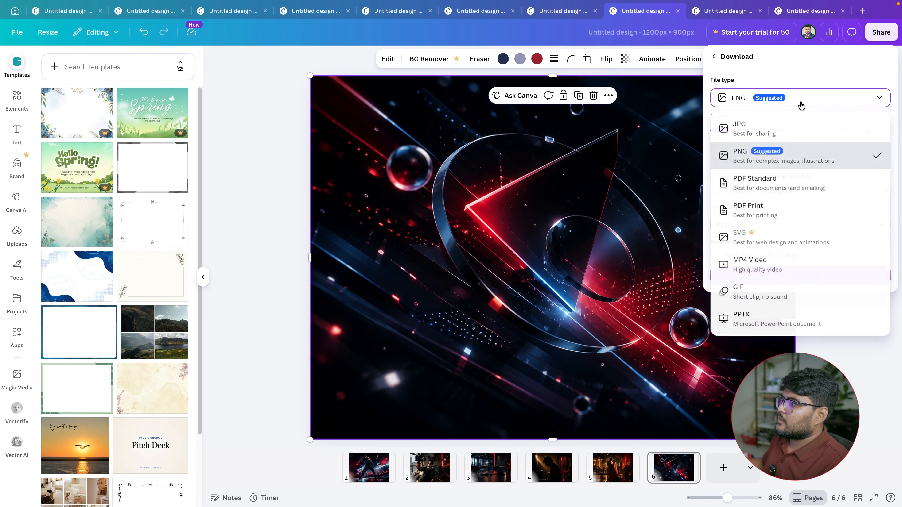
left_click(777, 128)
left_click(763, 290)
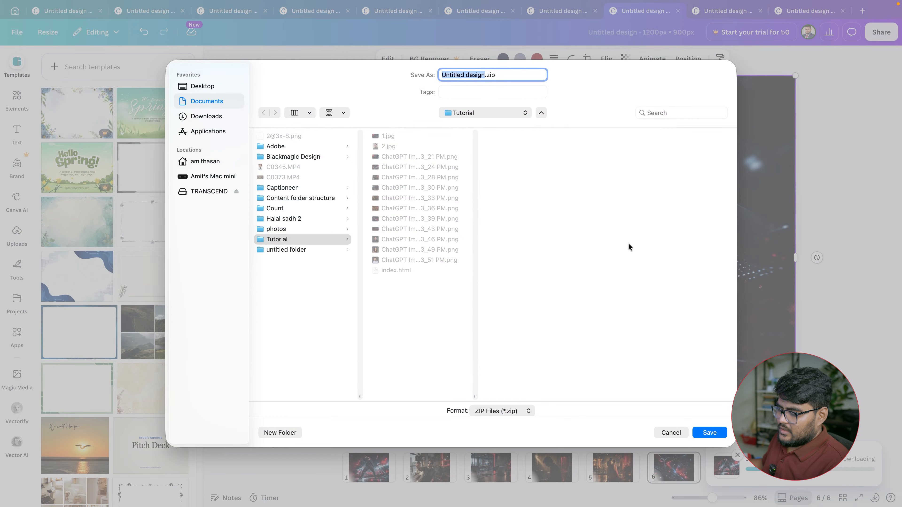
type("3")
left_click(708, 431)
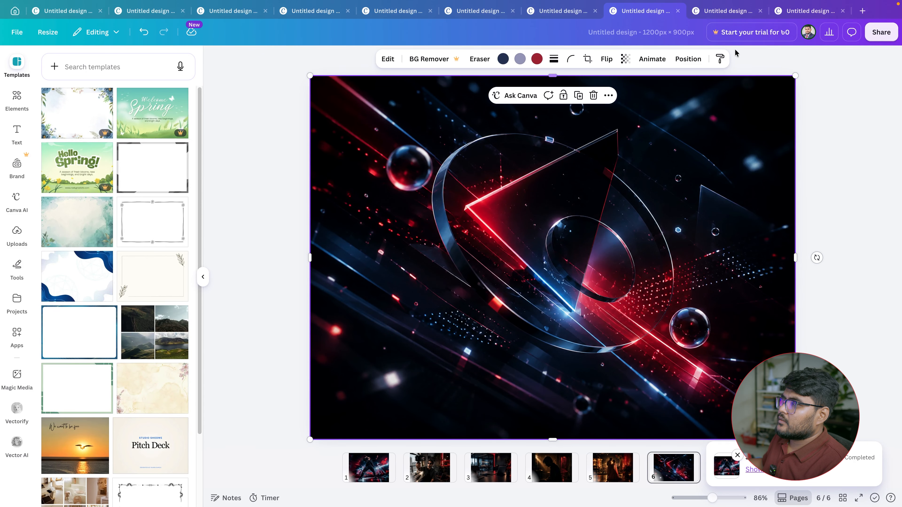
Download the 1600 × 900 px design as JPG and save it as 4.jpg in the Tutorial folder
left_click(724, 10)
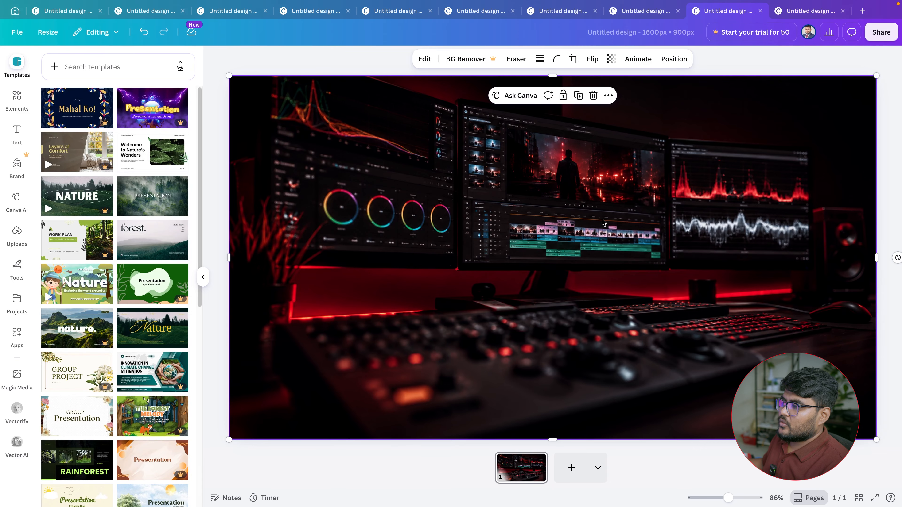
left_click(881, 32)
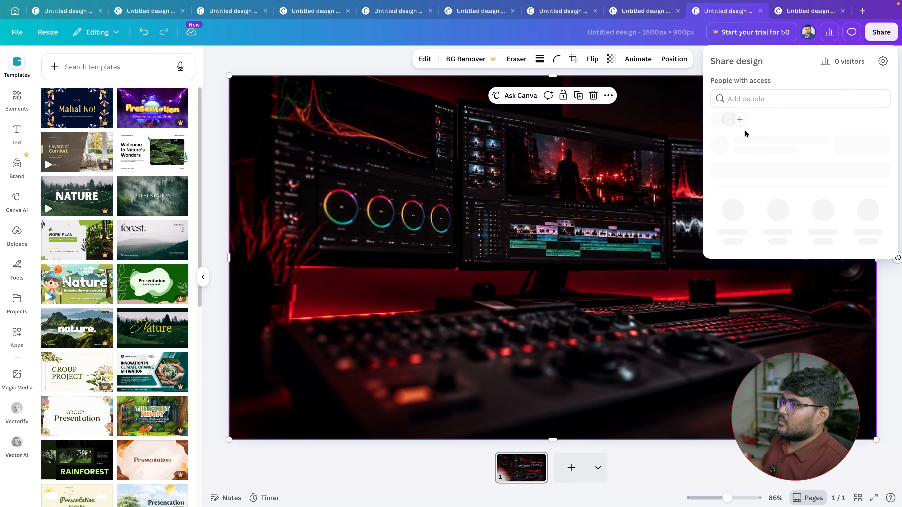
left_click(732, 248)
type("4")
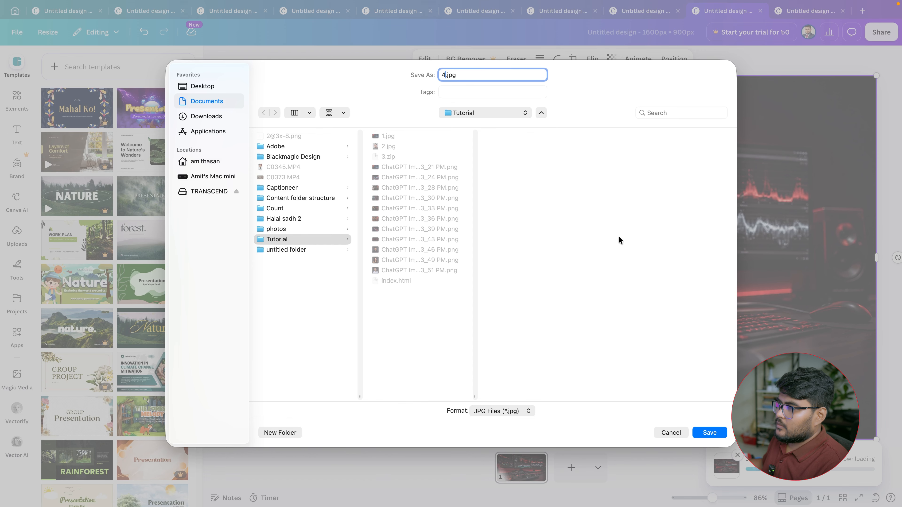
left_click(708, 434)
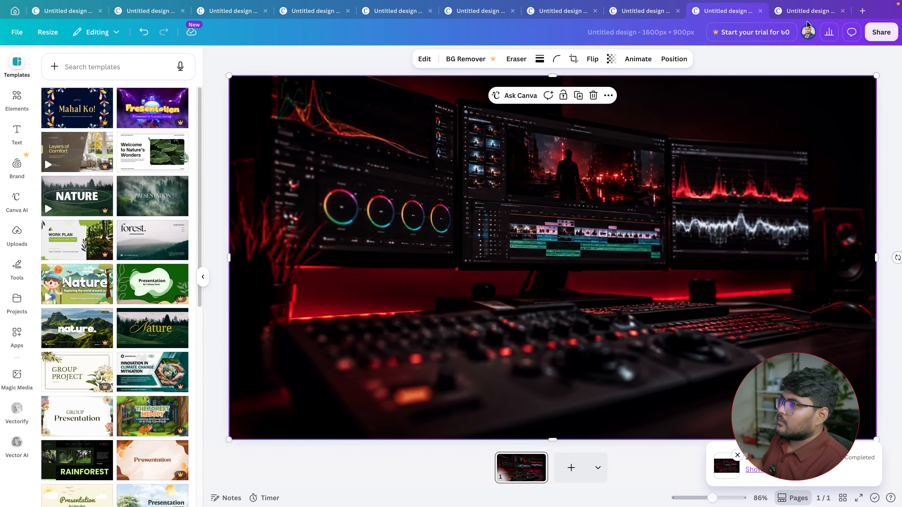
Download all pages of the 300 × 300 px client photo design as JPG and save them as 5.zip in the Tutorial folder
left_click(809, 12)
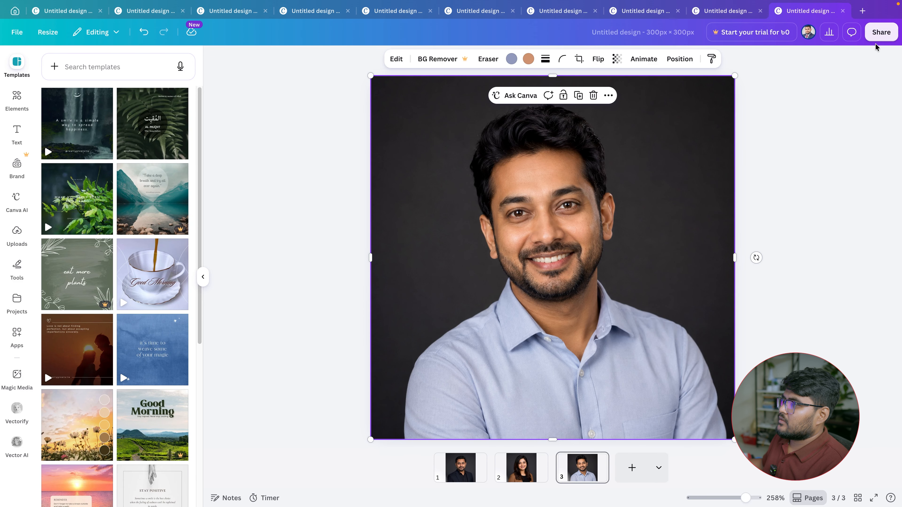
left_click(880, 32)
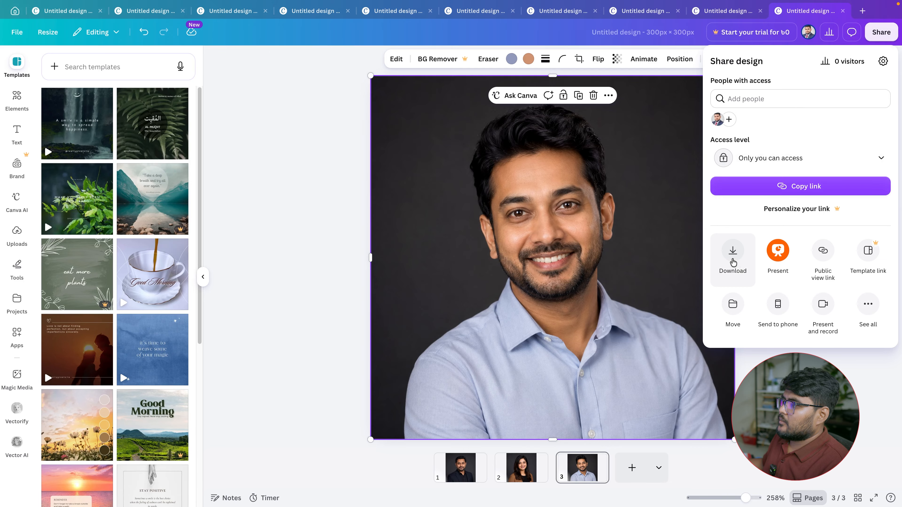
left_click(732, 262)
left_click(775, 98)
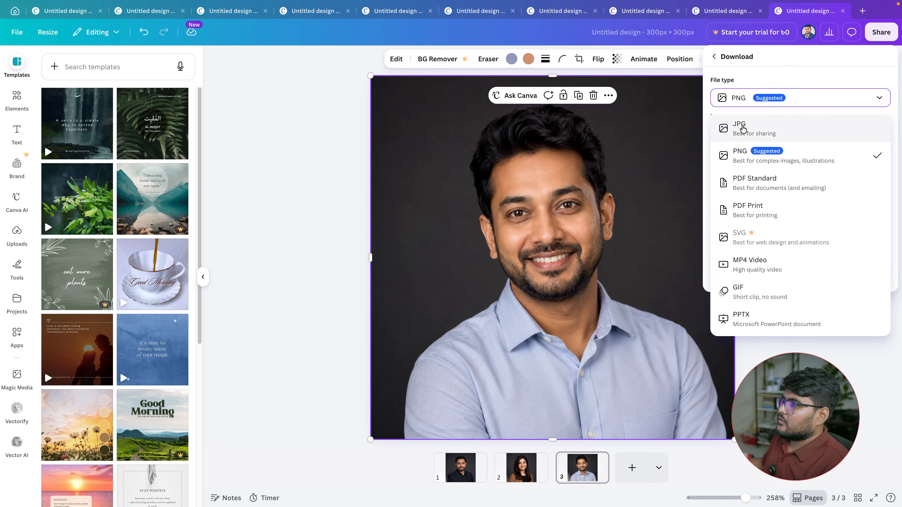
left_click(742, 128)
left_click(763, 295)
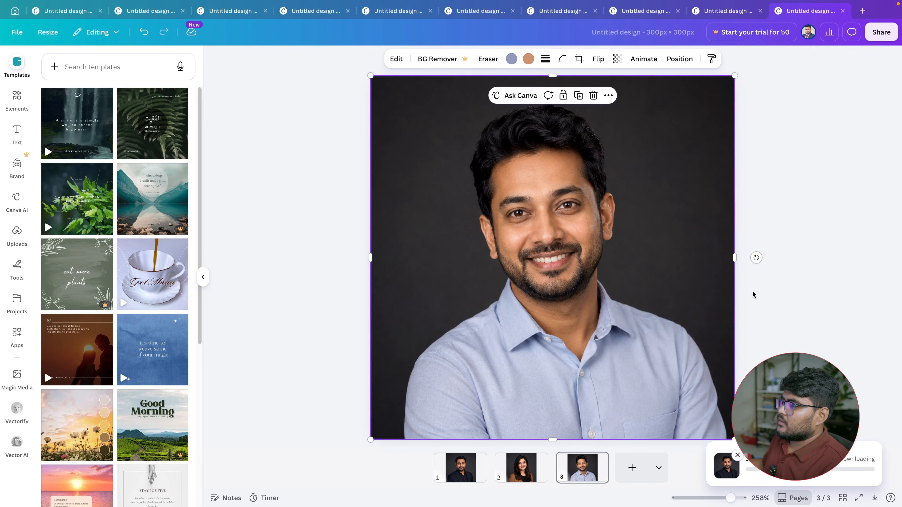
left_click(710, 432)
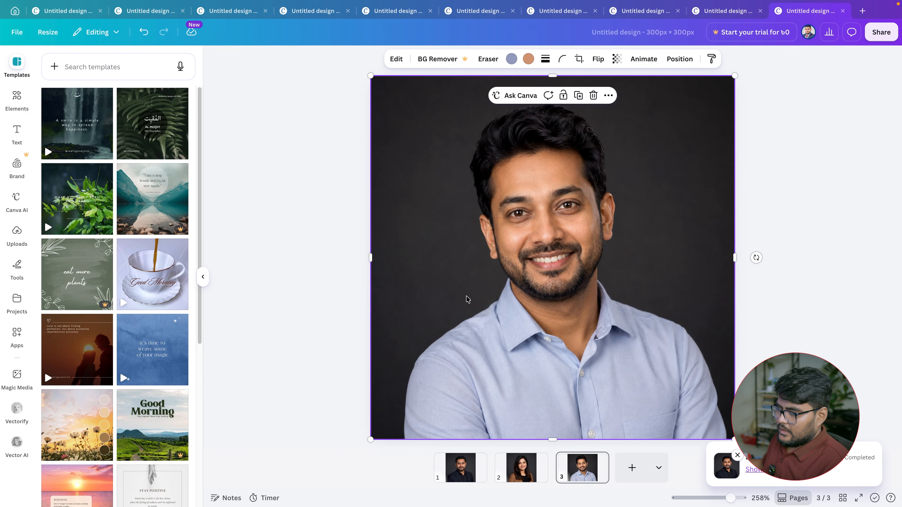
Switch to Finder and delete all the original ChatGPT Image PNG files from the Tutorial folder
key("super+Tab")
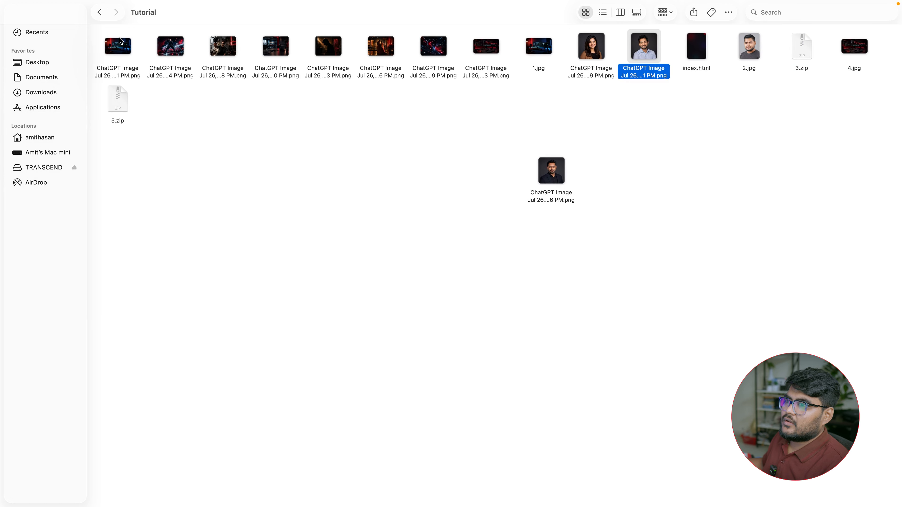
left_click_drag(95, 43, 475, 70)
left_click(587, 50, "super")
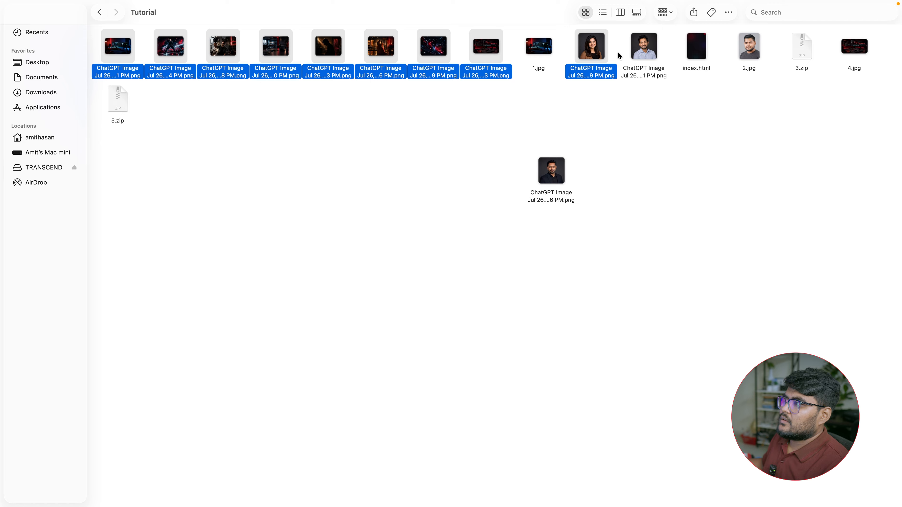
left_click(631, 74, "super")
left_click(559, 175, "super")
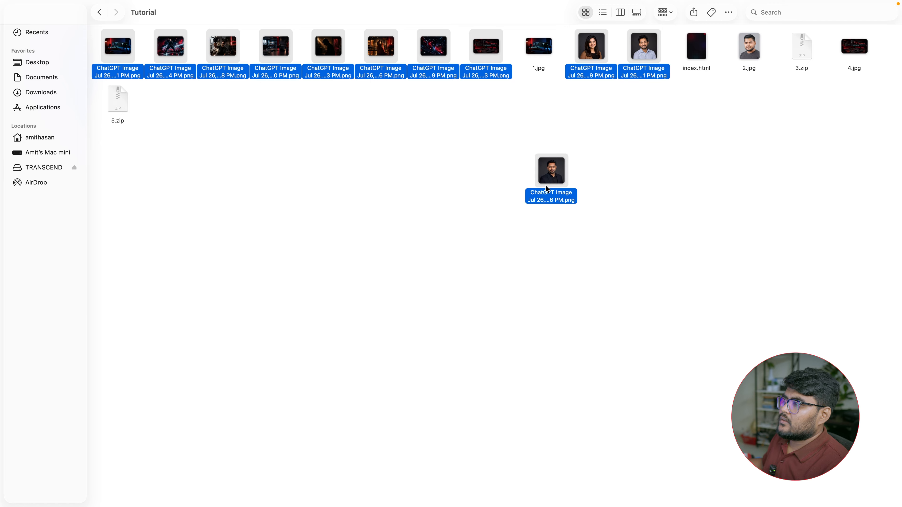
right_click(550, 179)
left_click(566, 221)
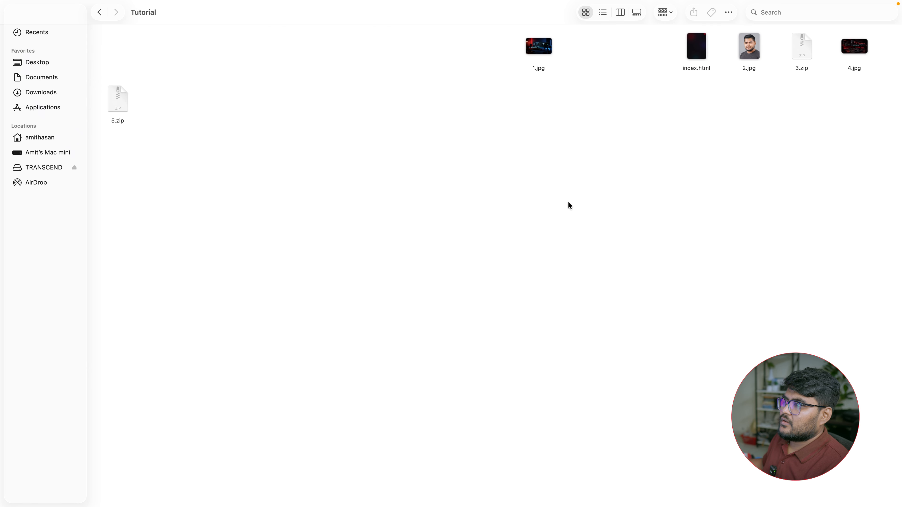
Clean up the remaining icons in the Tutorial folder by name
right_click(472, 131)
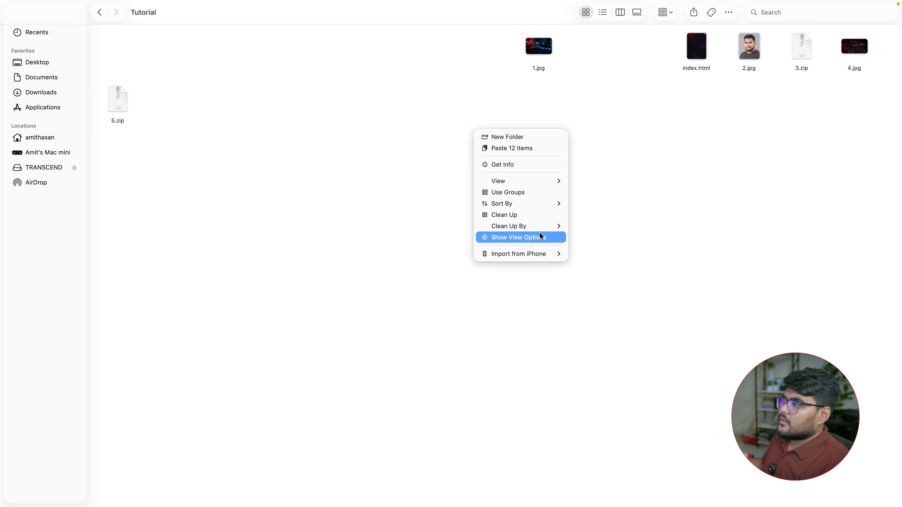
mouse_move(543, 229)
left_click(578, 225)
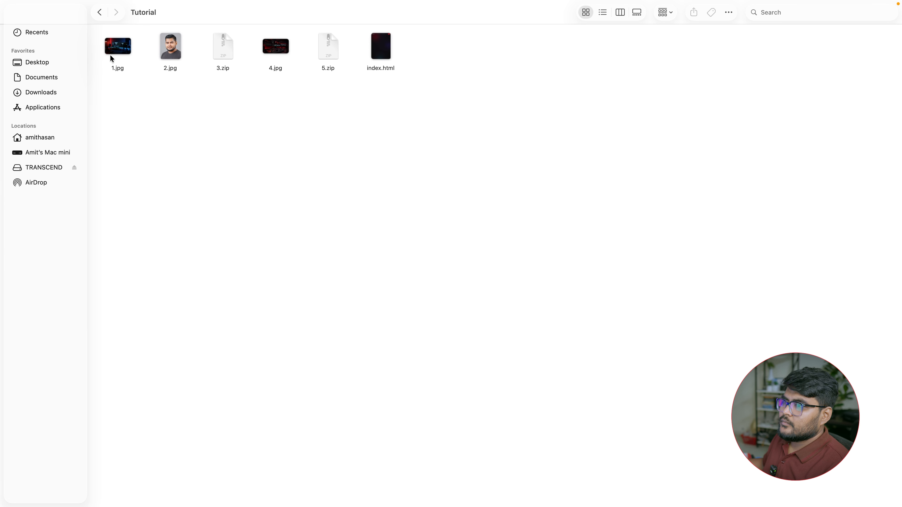
Rename 1.jpg in the Tutorial folder as hero-showreel-frame.jpg, copying the name from the file list in Claude
left_click(114, 52)
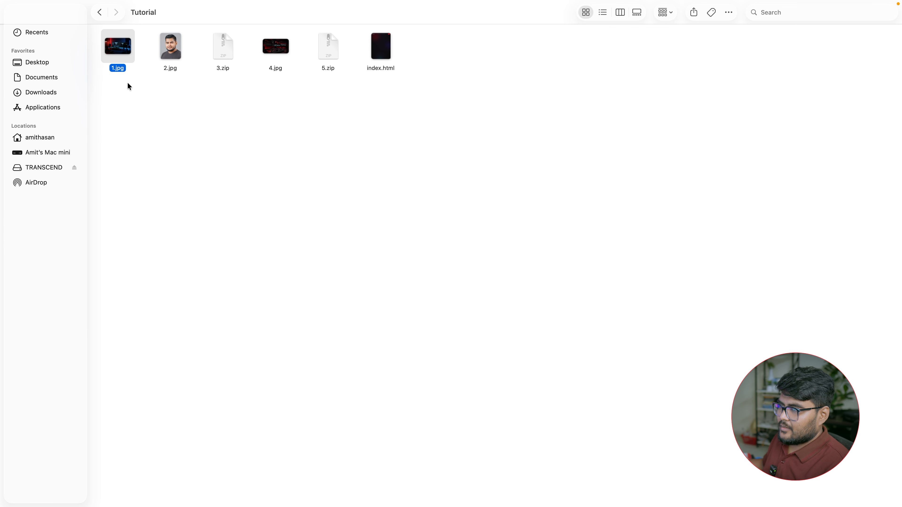
key("super+Tab")
key("super+Tab")
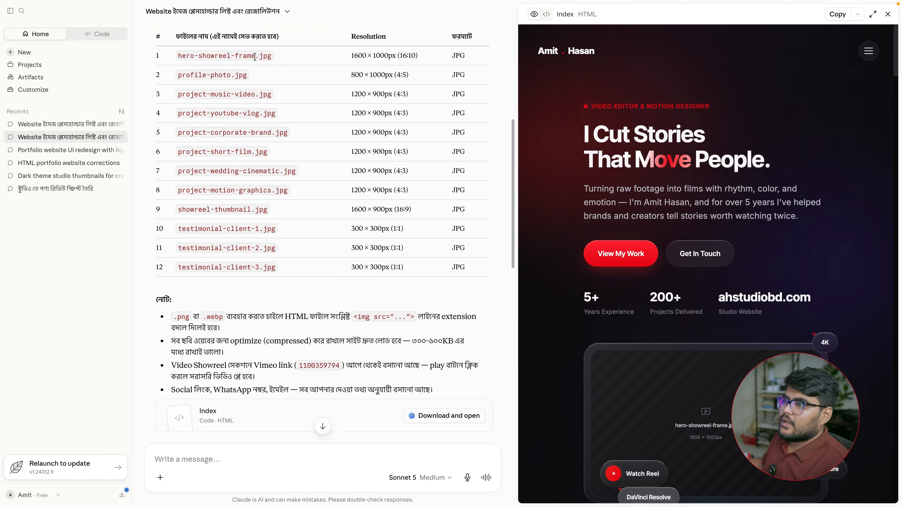
left_click_drag(256, 56, 177, 54)
key("super+c")
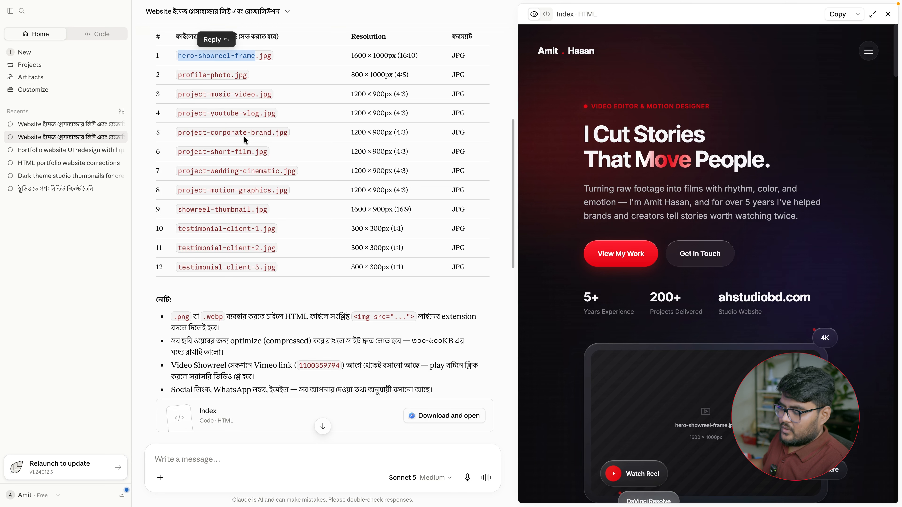
key("super+Tab")
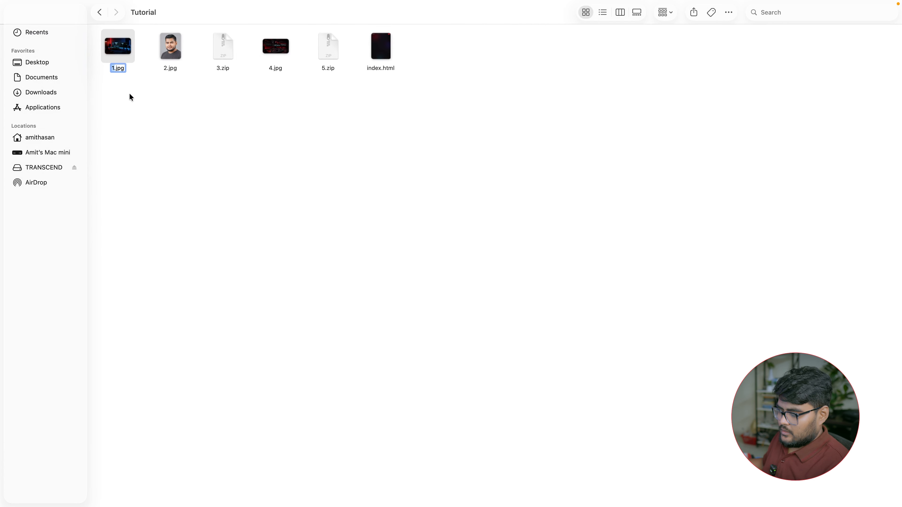
key("super+v")
key("Return")
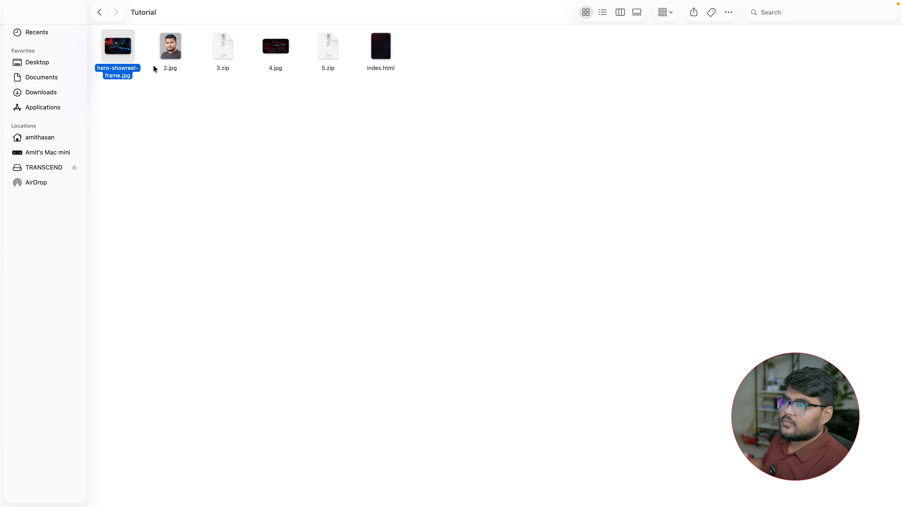
Rename 2.jpg in the Tutorial folder as profile-photo.jpg, copying the name from the file list in Claude
key("super+Tab")
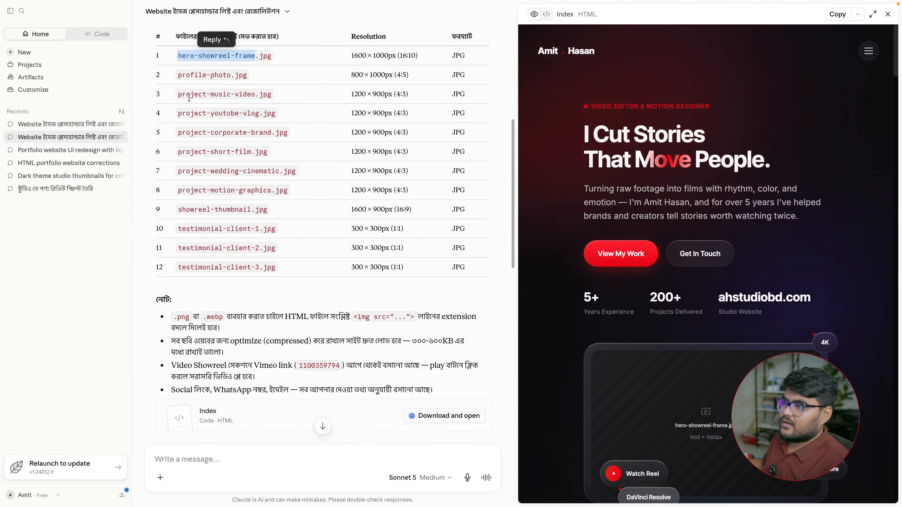
left_click(221, 77)
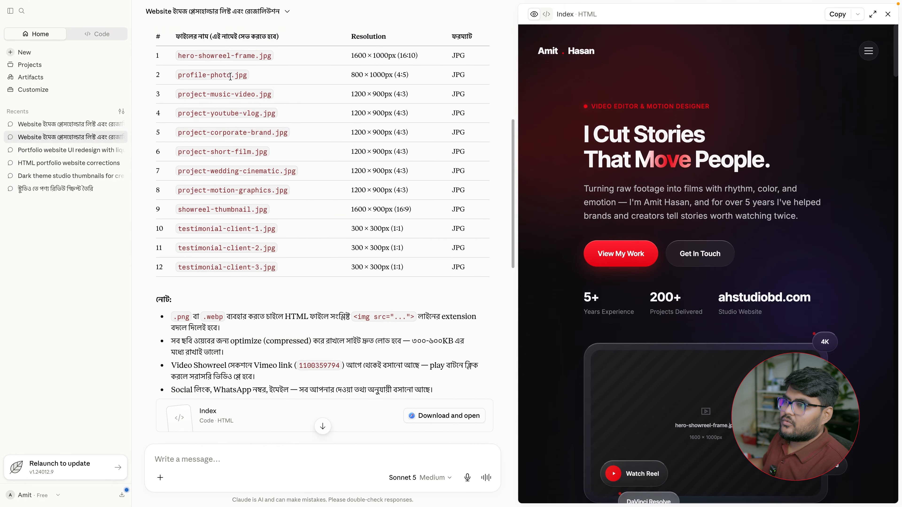
left_click_drag(231, 77, 179, 76)
key("super+c")
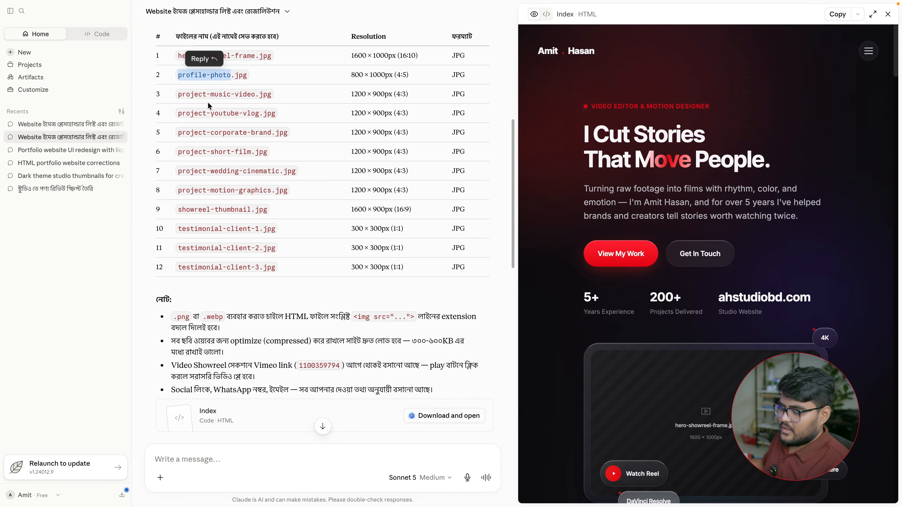
key("super+Tab")
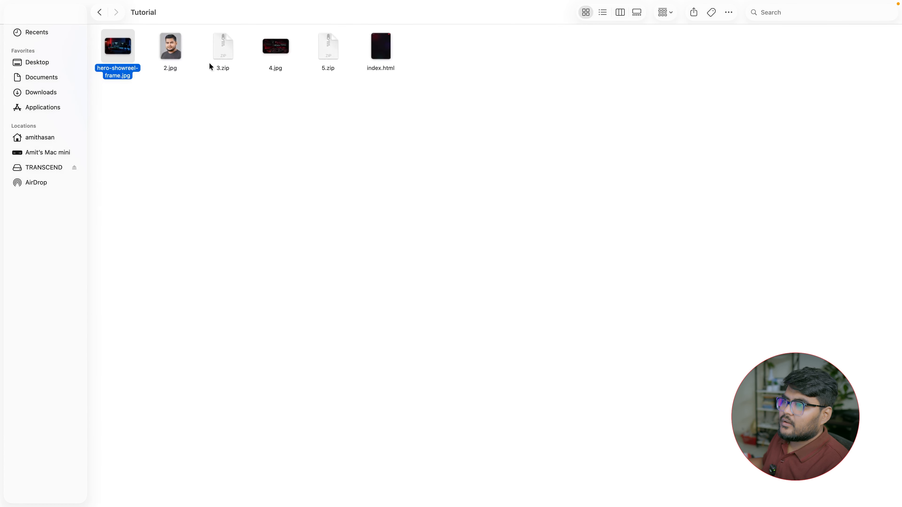
left_click(170, 68)
left_click(167, 69)
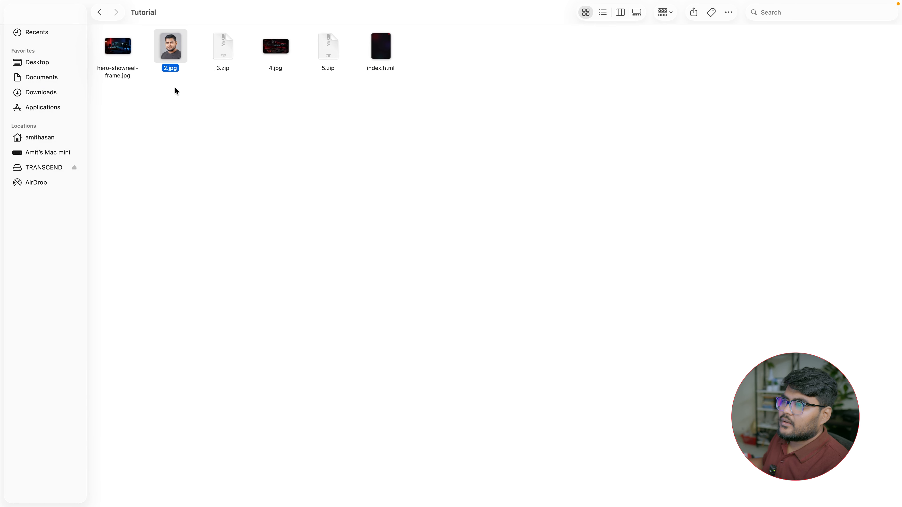
key("super+v")
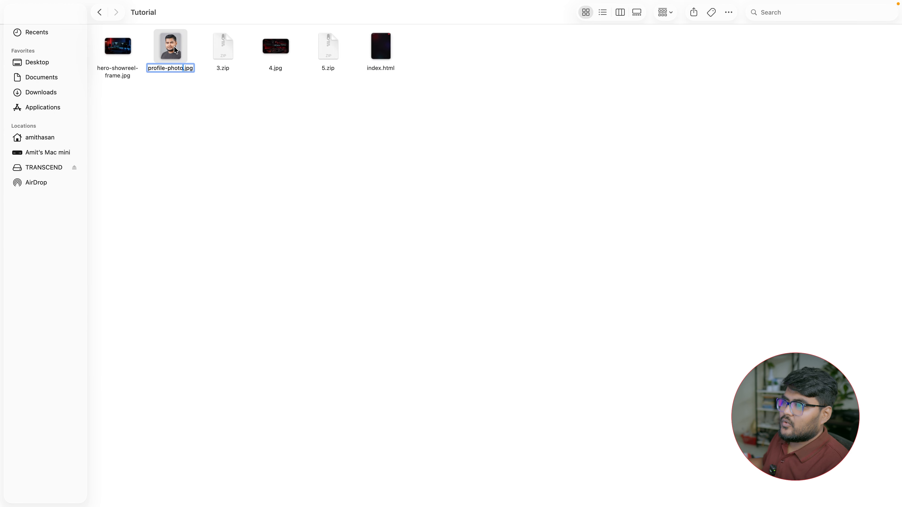
Copy the name project-music-video from the file list in Claude and return to the Tutorial folder in Finder
key("super+Tab")
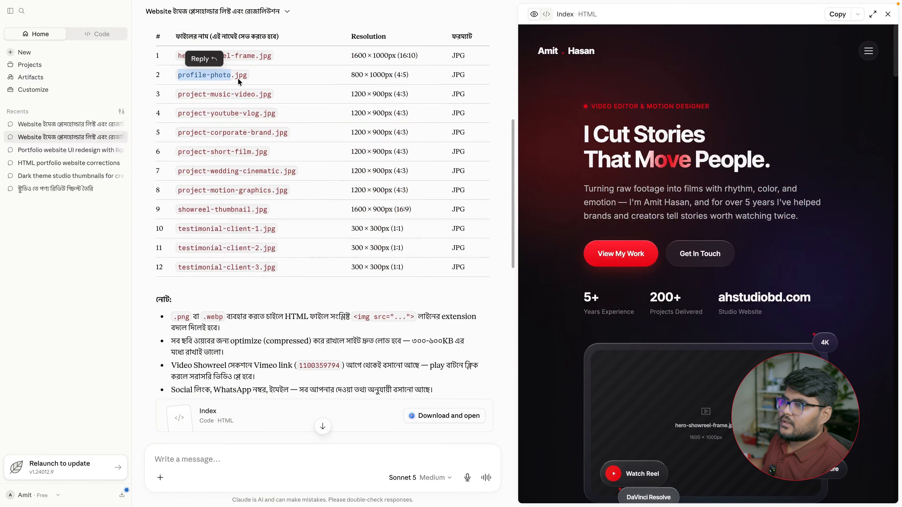
left_click(226, 98)
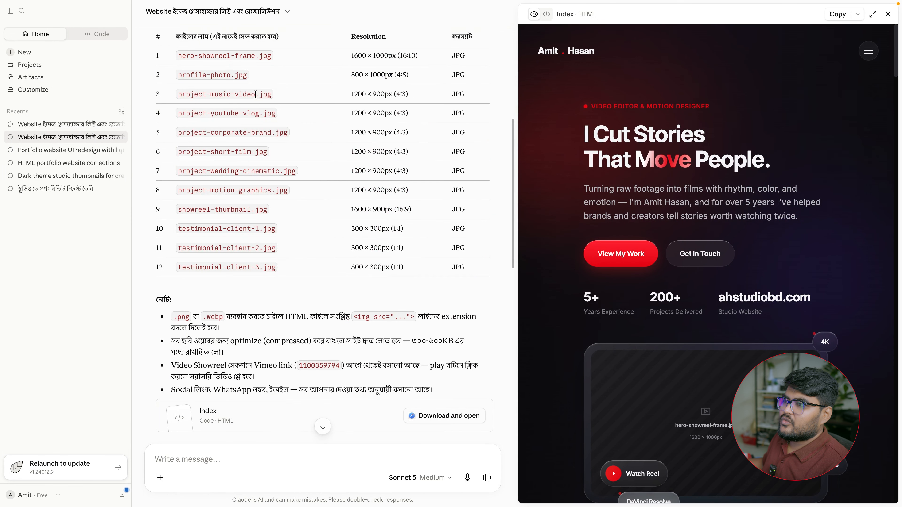
left_click_drag(256, 94, 177, 94)
key("super+c")
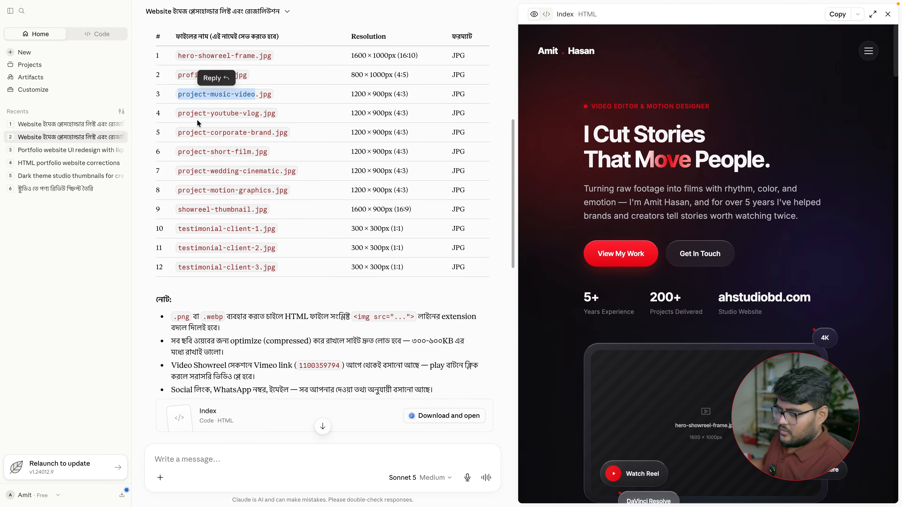
key("super+Tab")
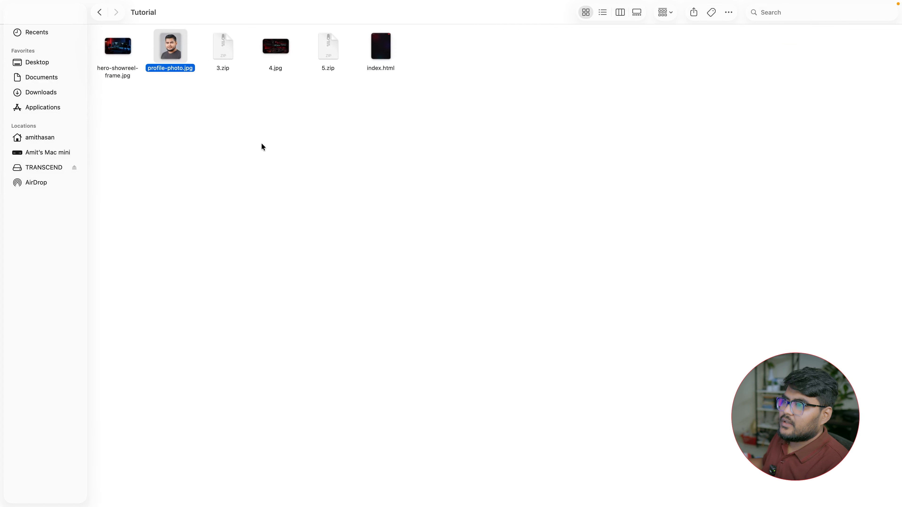
left_click(262, 142)
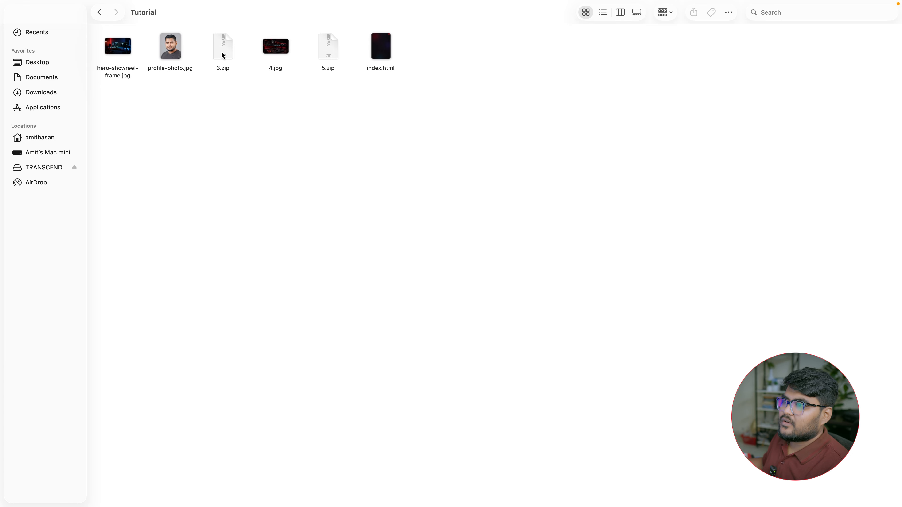
Extract 3.zip in the Tutorial folder and move the archive to the Trash
left_click(224, 54)
double_click(229, 57)
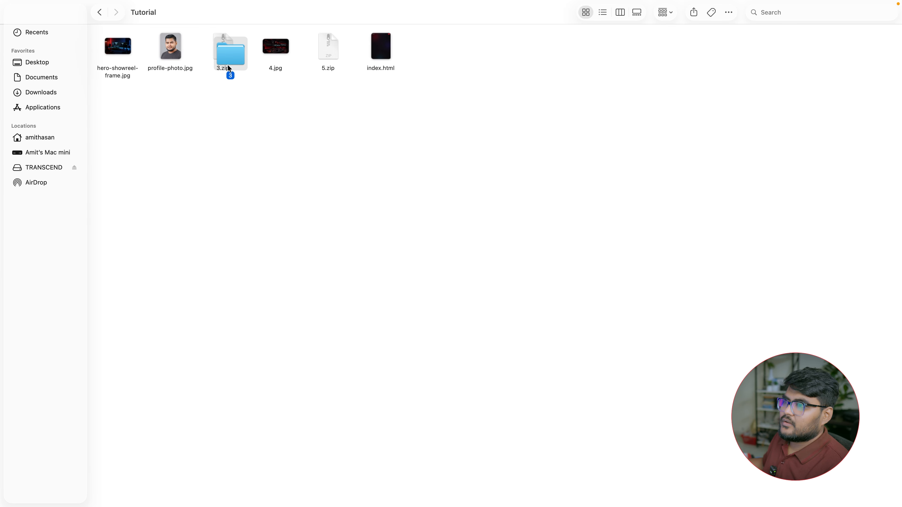
left_click(225, 51)
right_click(225, 52)
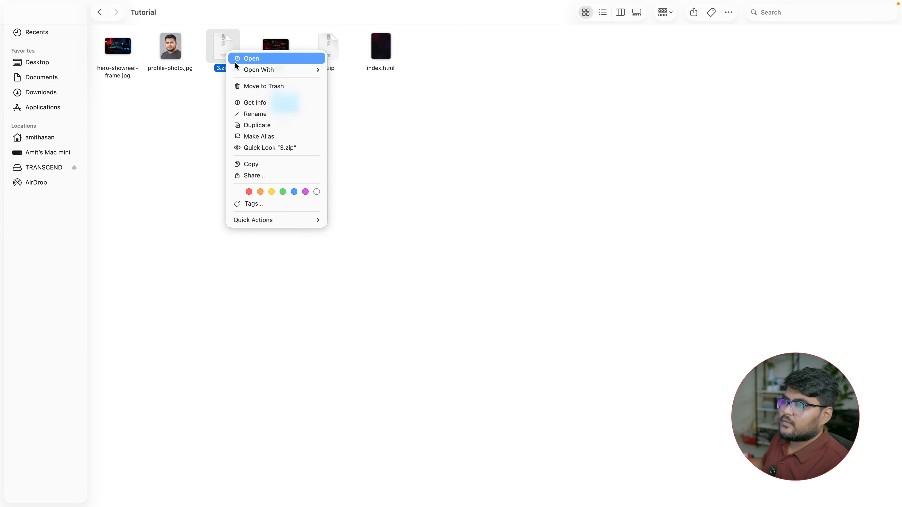
left_click(247, 82)
Open the extracted folder 3 and rename 1.jpg in it as project-music-video.jpg, using the copied name
double_click(279, 109)
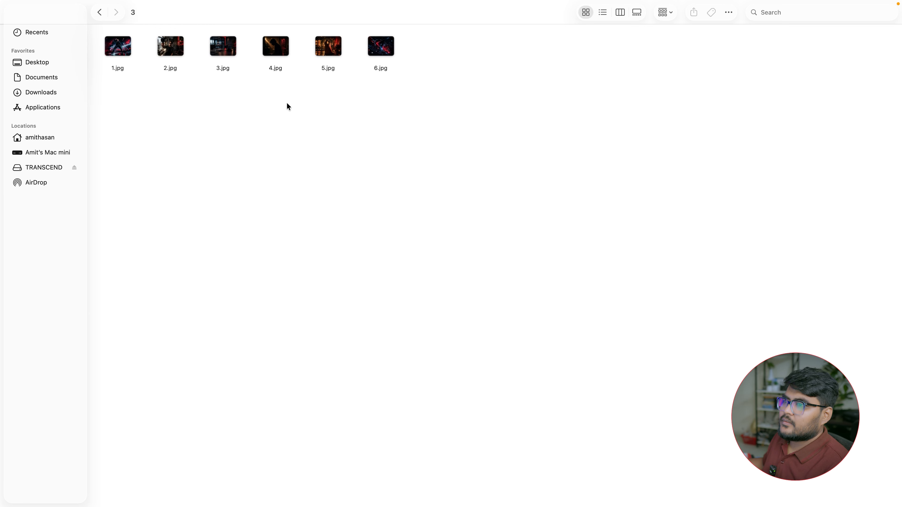
left_click(116, 69)
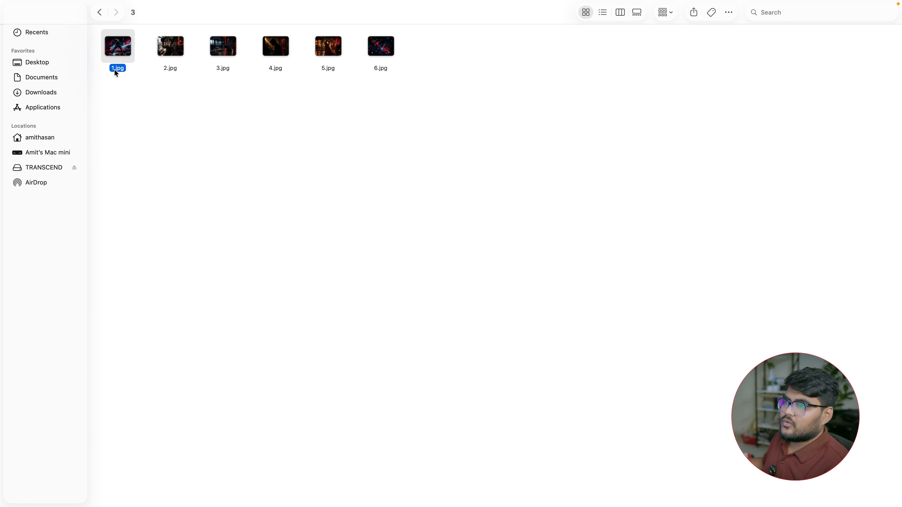
key("super+v")
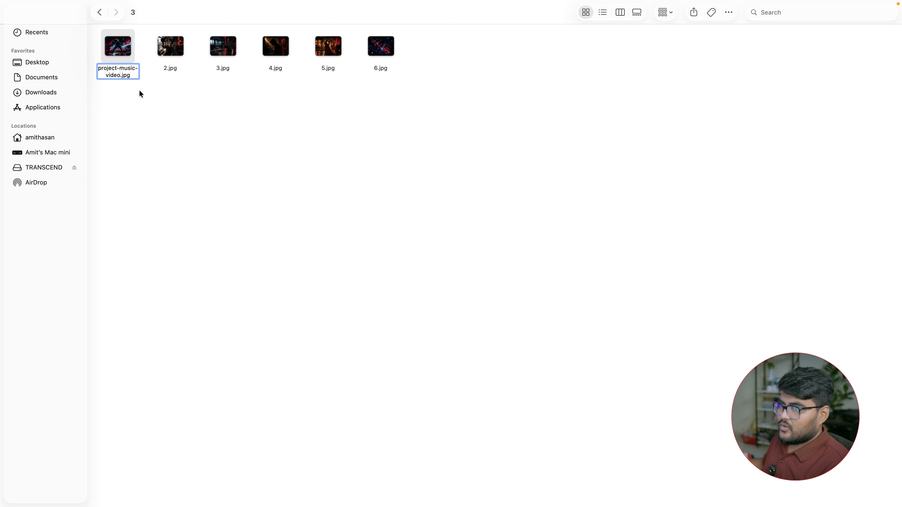
Rename 2.jpg in folder 3 as project-youtube-vlog.jpg, taking the name from the file list in Claude
key("super+Tab")
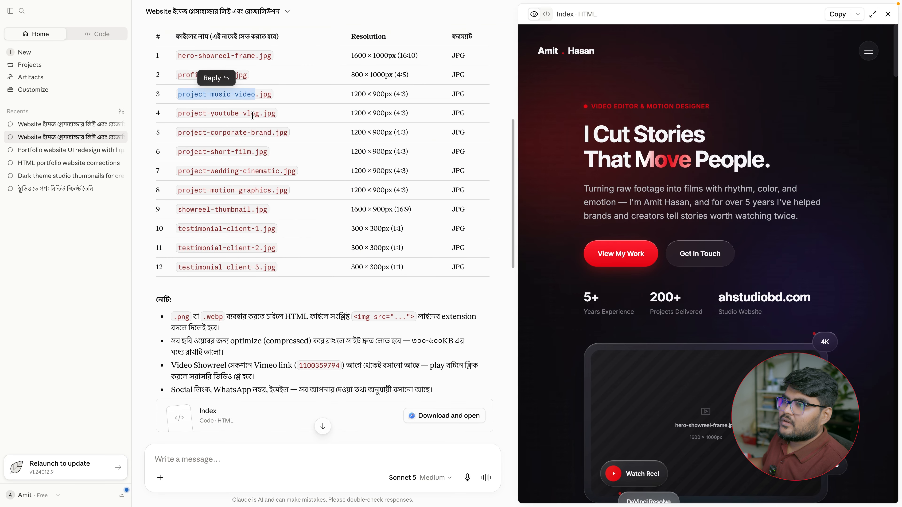
left_click_drag(259, 113, 177, 113)
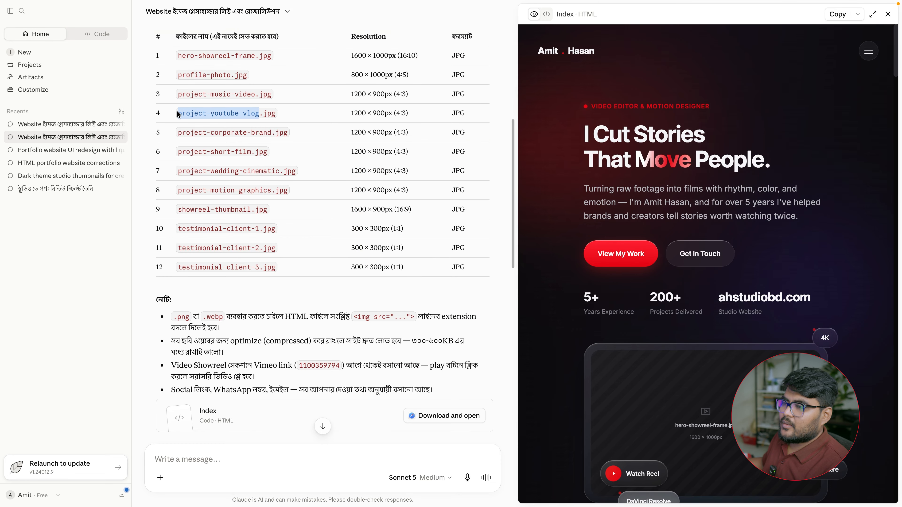
key("super+Tab")
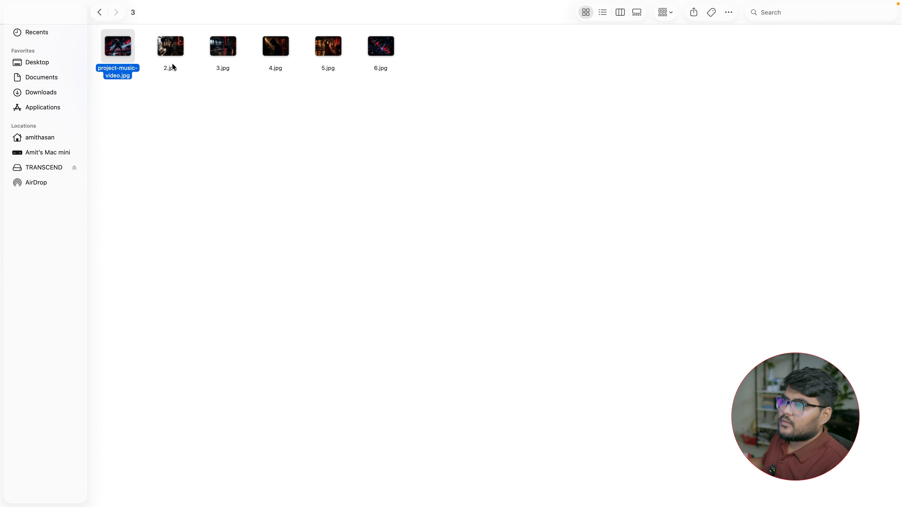
left_click(171, 66)
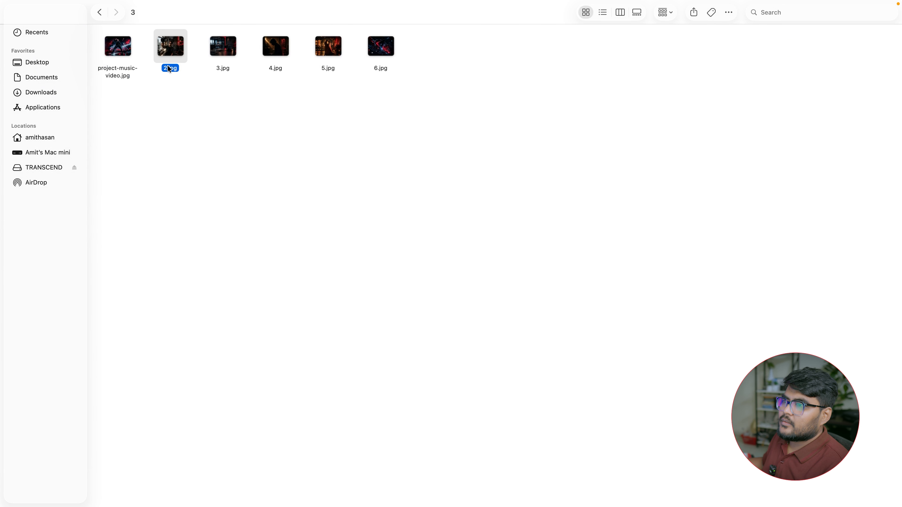
key("Return")
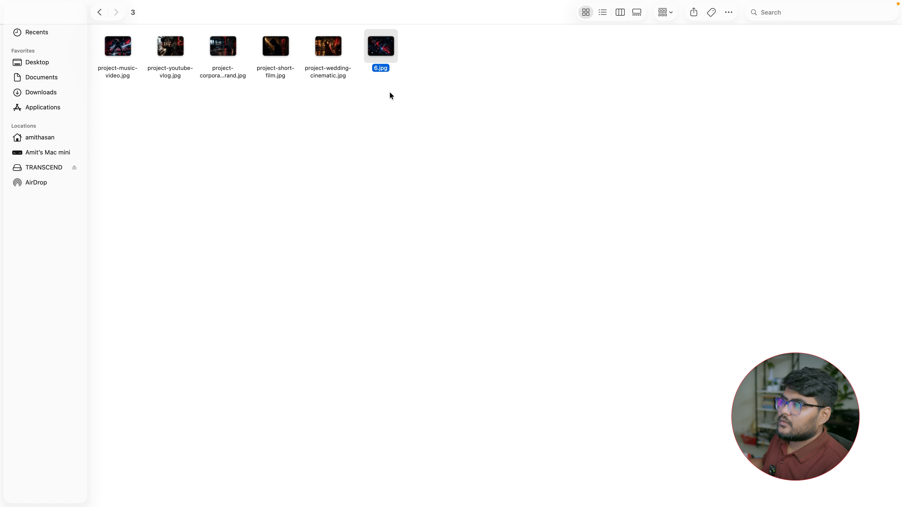
Rename 6.jpg in folder 3 as project-motion-graphics.jpg
key("Return")
type("project-motion-graphics")
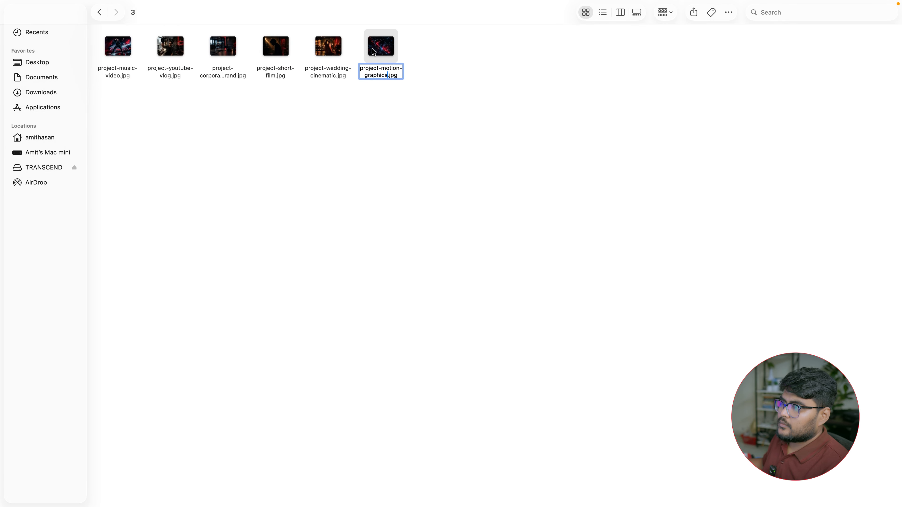
key("Return")
left_click(375, 174)
Copy all six project images from folder 3 into the Tutorial folder and move folder 3 to the Trash
left_click_drag(419, 135, 113, 24)
right_click(122, 49)
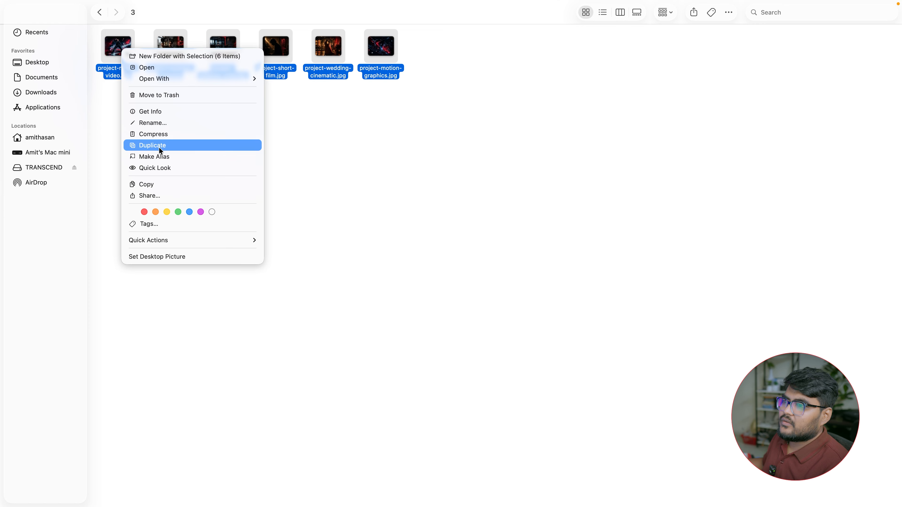
left_click(159, 184)
left_click(100, 12)
right_click(230, 172)
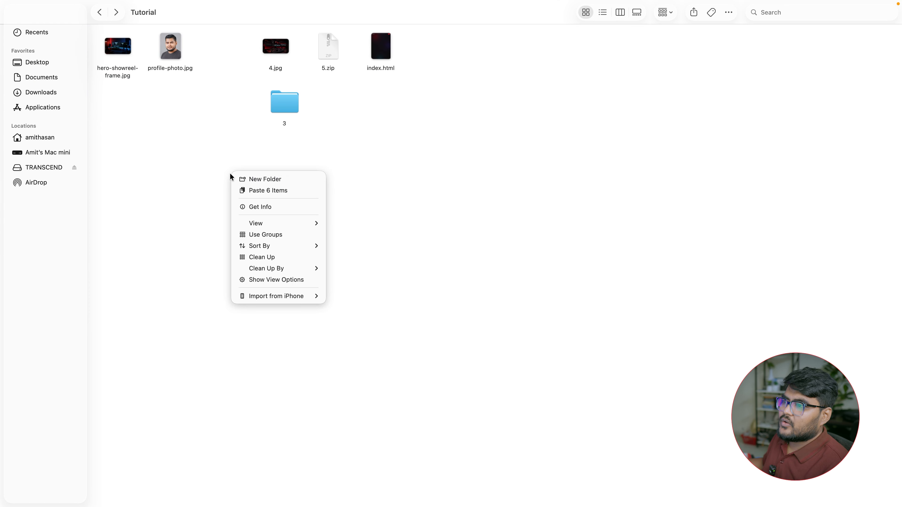
left_click(285, 190)
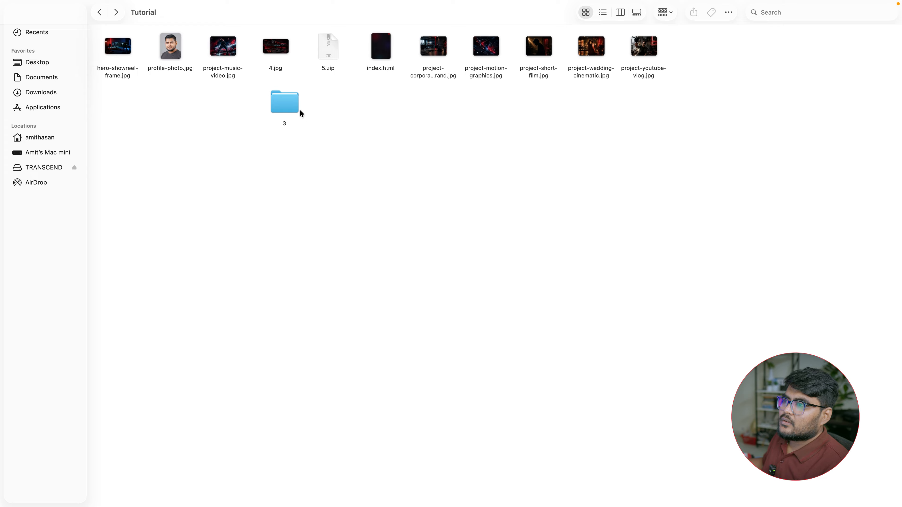
right_click(288, 104)
left_click(311, 135)
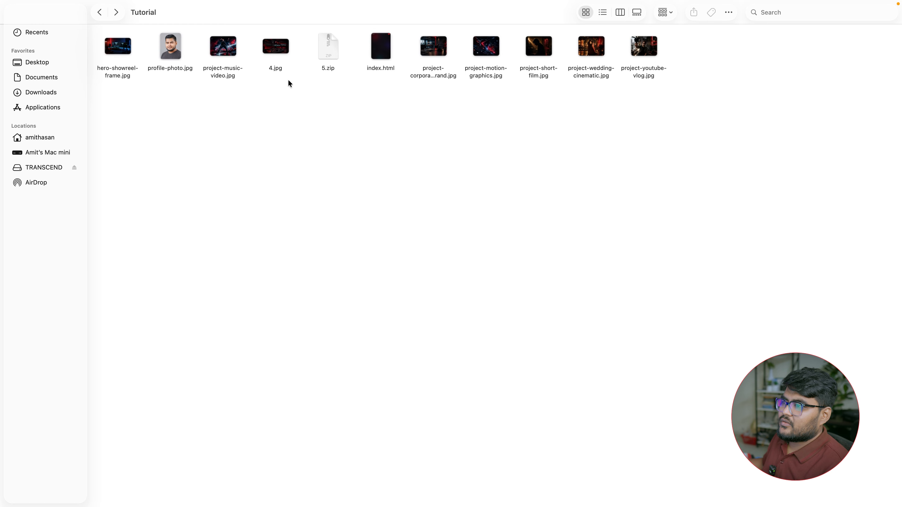
Rename 4.jpg in the Tutorial folder as showreel-thumbnail.jpg, copying the name from the file list in Claude
key("super+Tab")
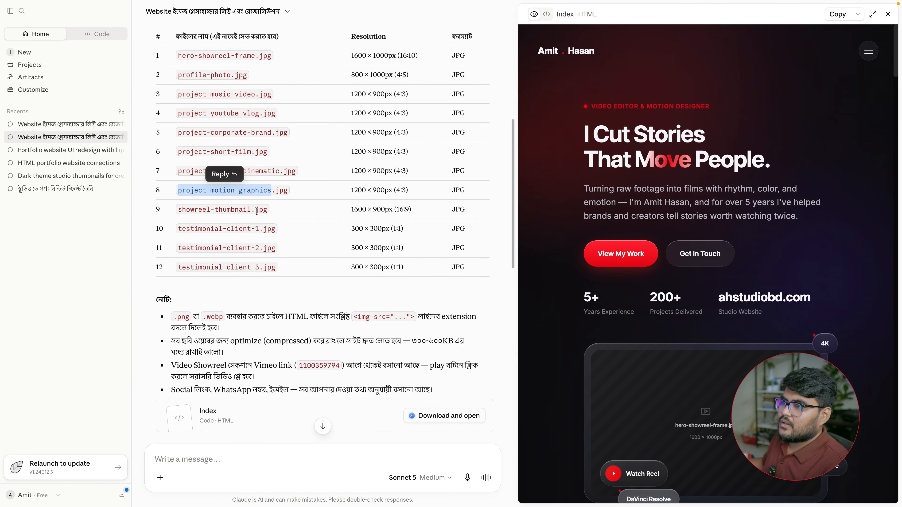
left_click_drag(251, 209, 176, 212)
key("super+c")
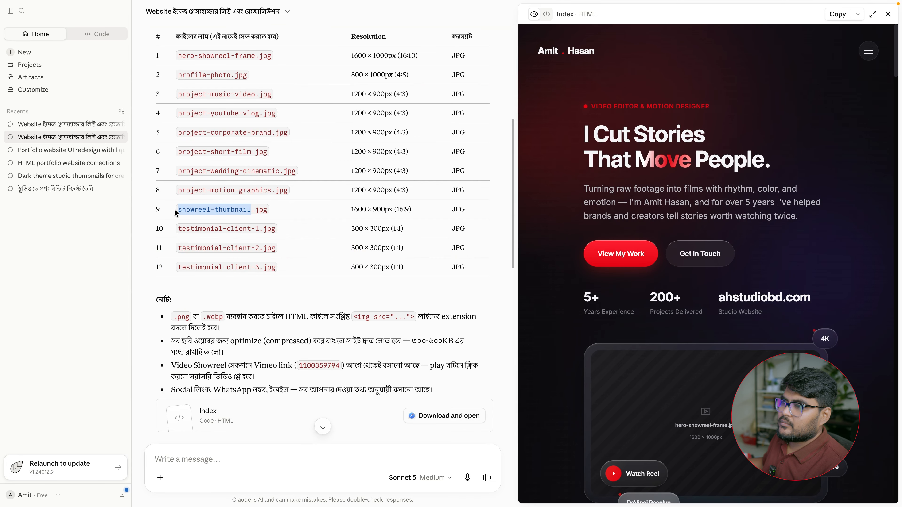
key("super+Tab")
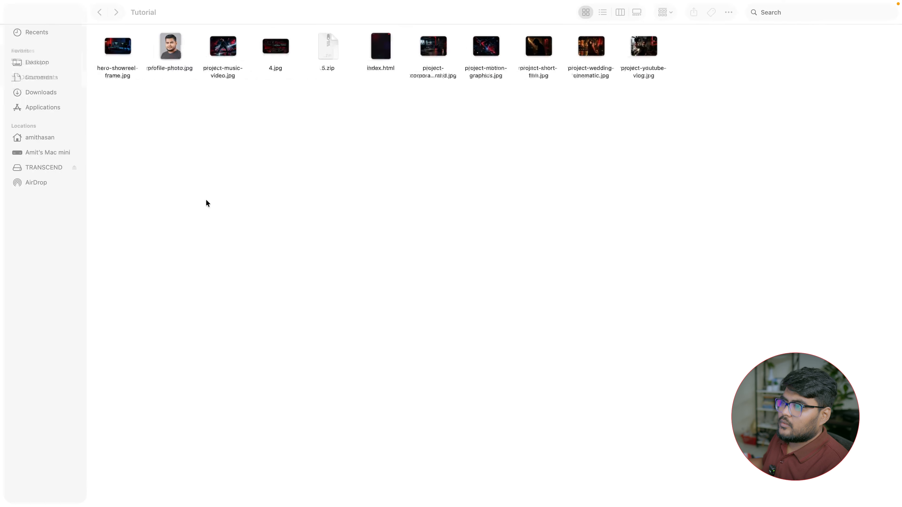
left_click(275, 66)
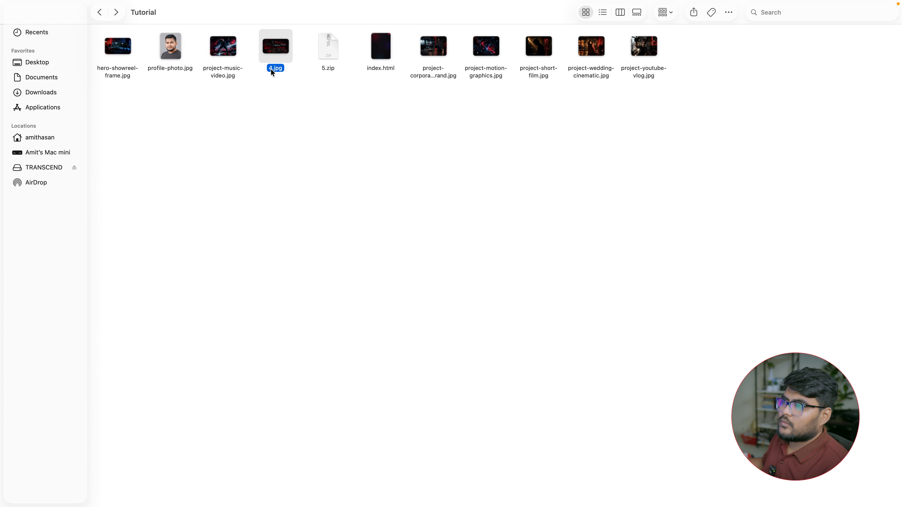
key("Return")
key("super+v")
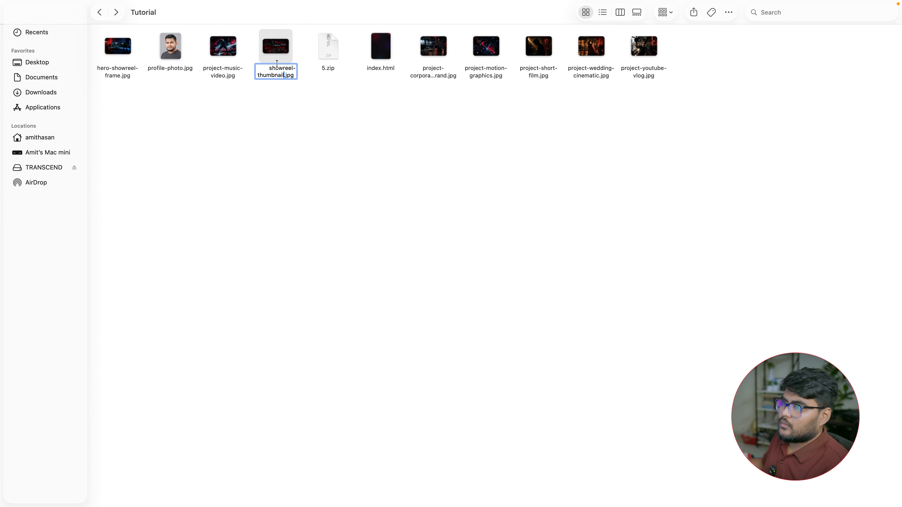
key("Return")
Replace 5.zip in the Tutorial folder with its extracted folder 5 and open that folder
left_click(331, 57)
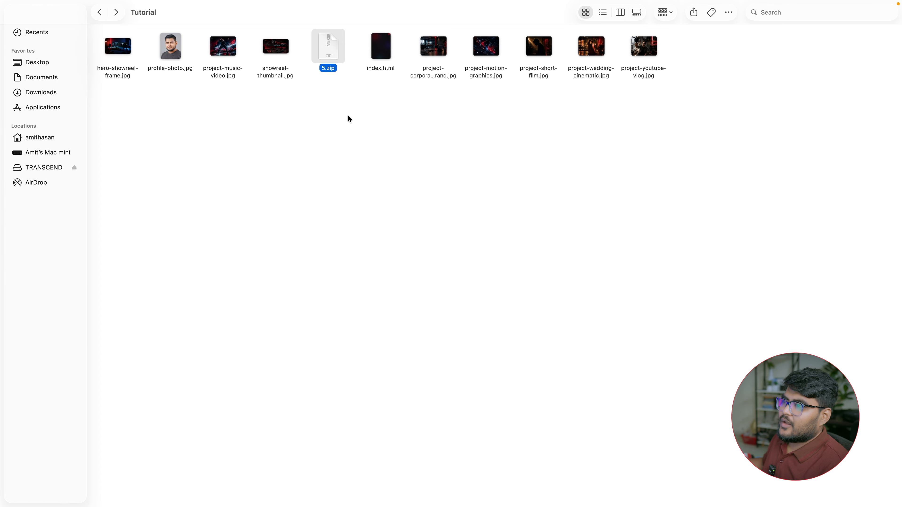
double_click(330, 48)
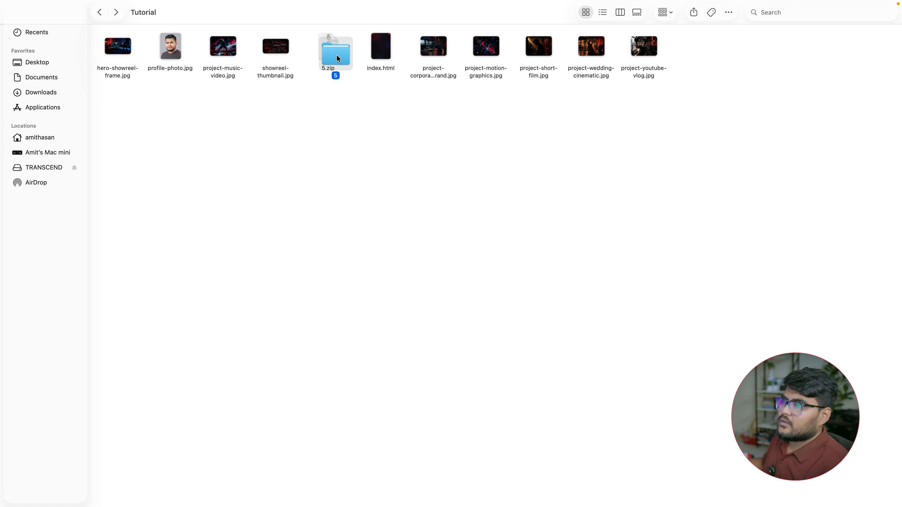
right_click(326, 49)
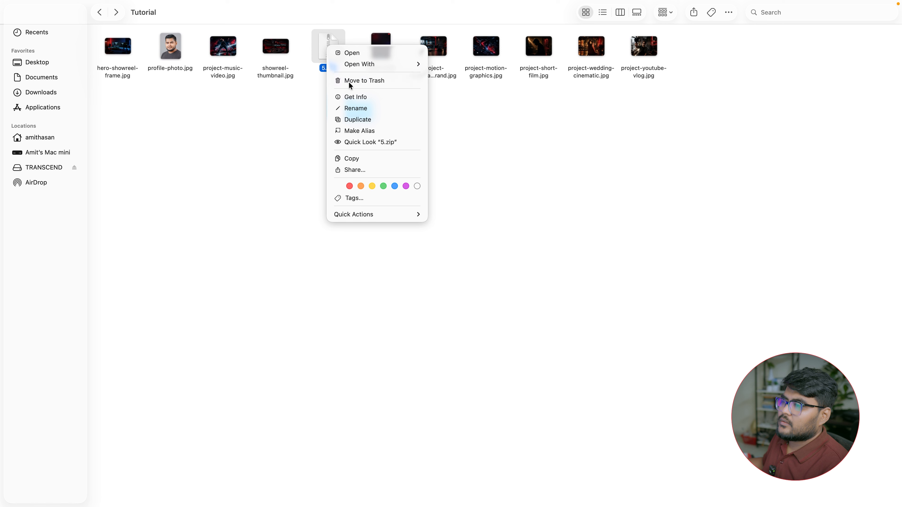
left_click(350, 81)
double_click(359, 110)
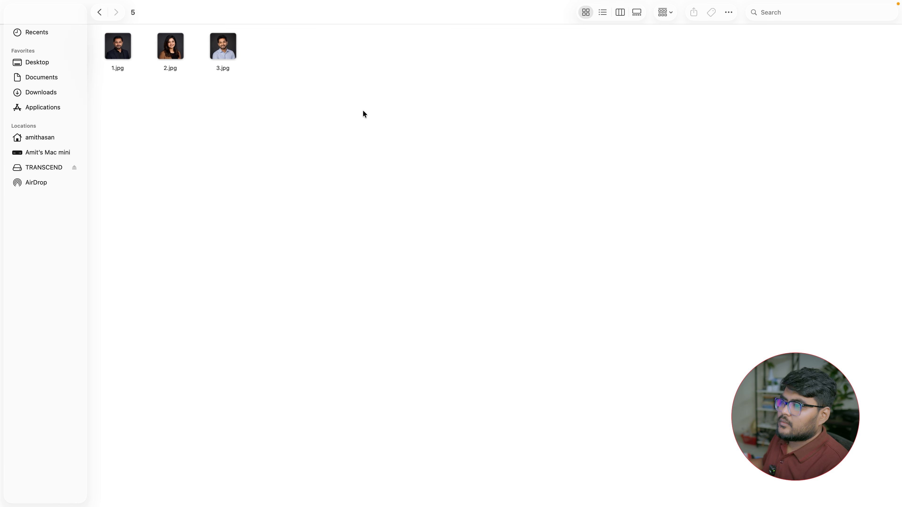
Rename 1.jpg in folder 5 as testimonial-client-1.jpg, copying the name from the file list in Claude
key("super+Tab")
left_click_drag(260, 228, 177, 226)
key("super+c")
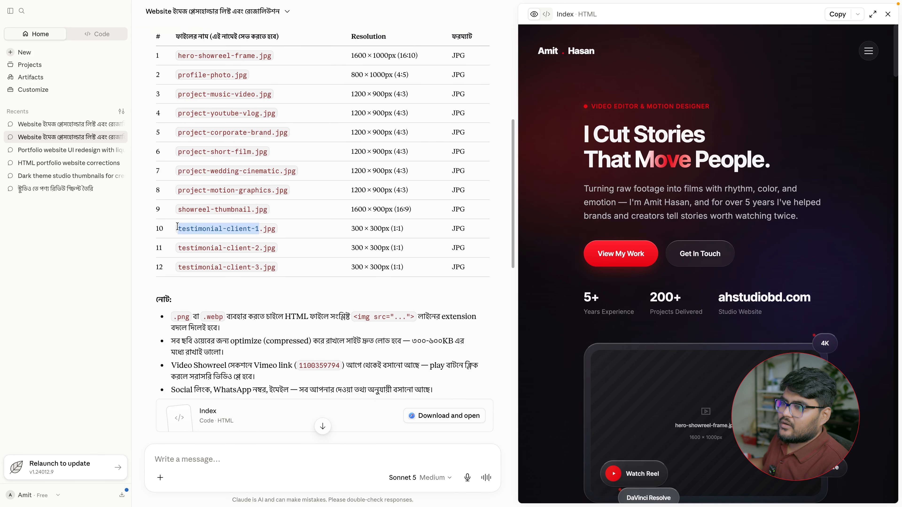
key("super+Tab")
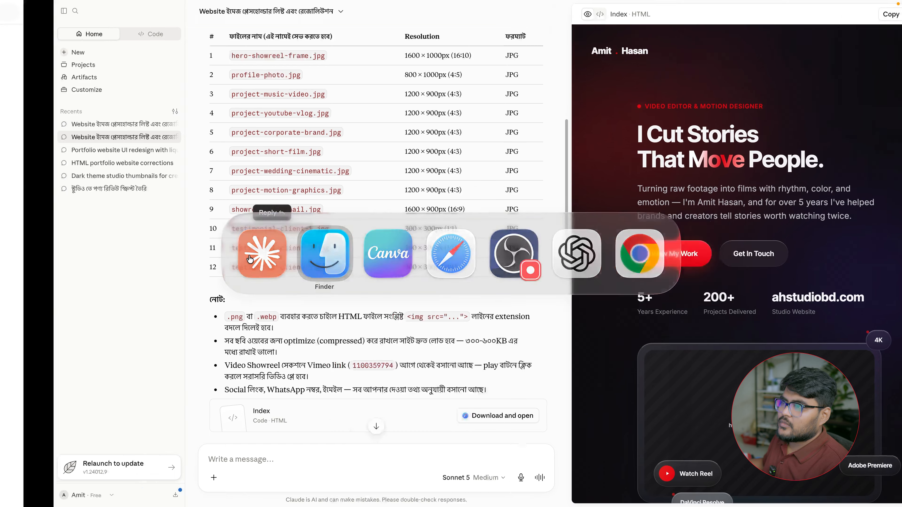
left_click(118, 69)
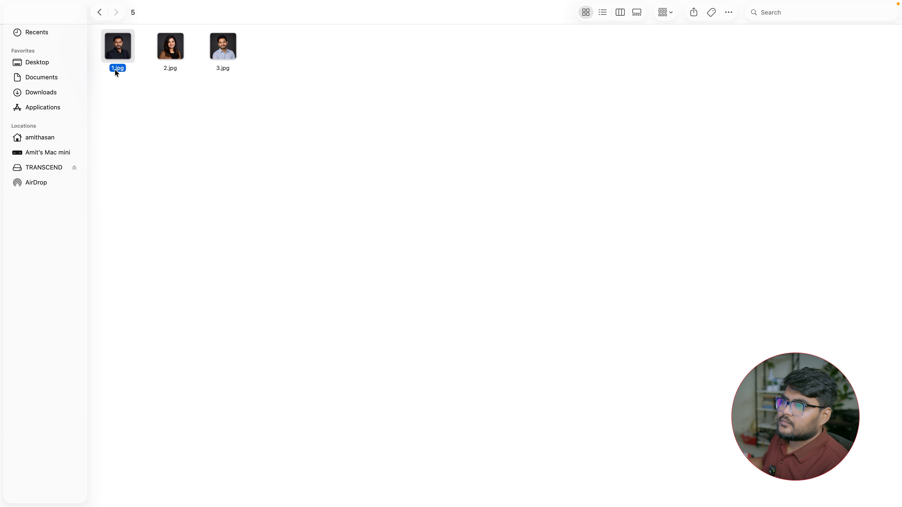
key("Left")
key("super+v")
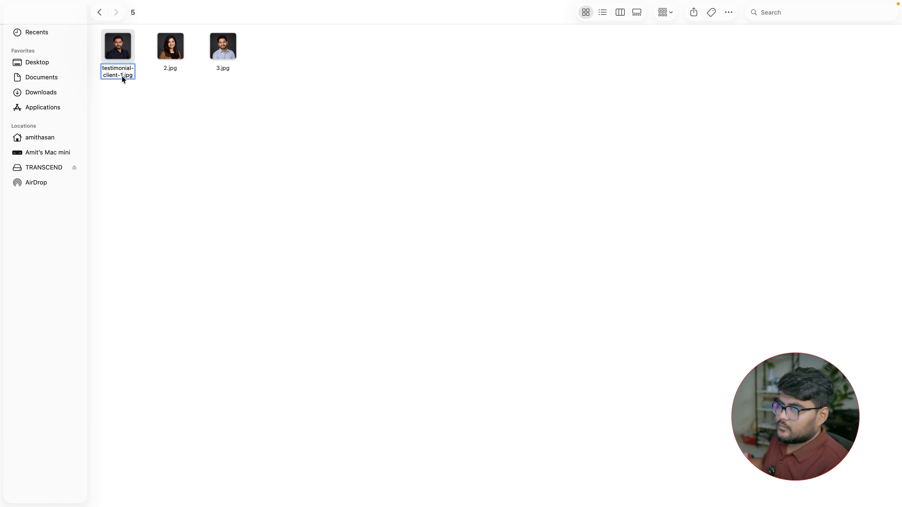
Rename 2.jpg and 3.jpg in folder 5 as testimonial-client-2.jpg and testimonial-client-3.jpg
key("Tab")
key("Left")
key("super+v")
key("Tab")
key("Left")
key("super+v")
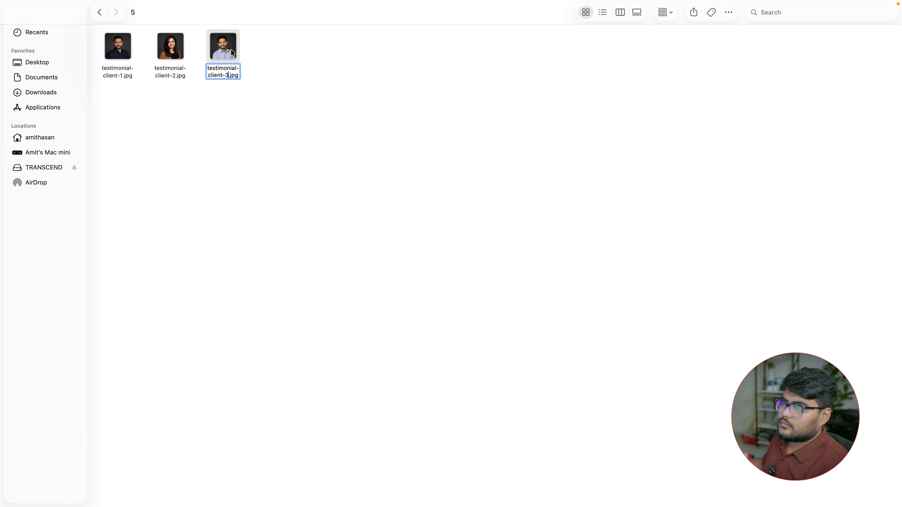
Copy the three testimonial client images from folder 5 into the Tutorial folder
left_click_drag(275, 114, 99, 29)
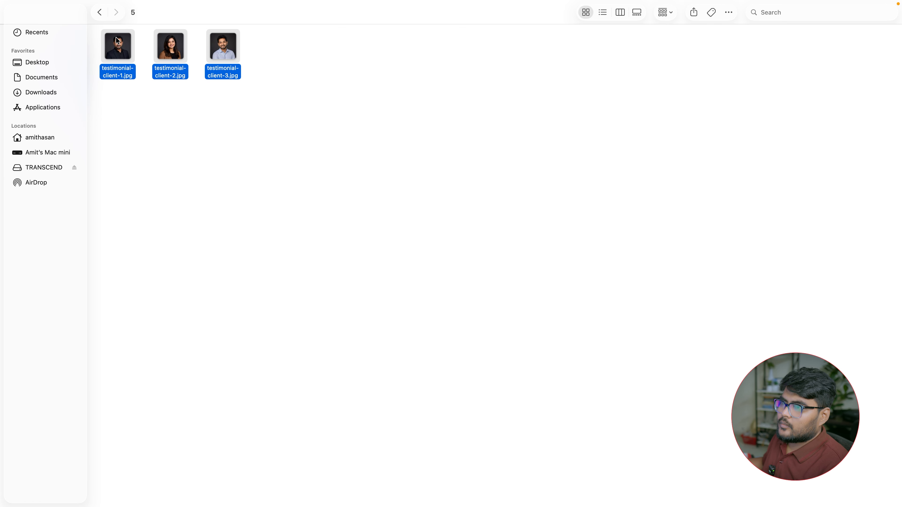
right_click(118, 36)
left_click(148, 170)
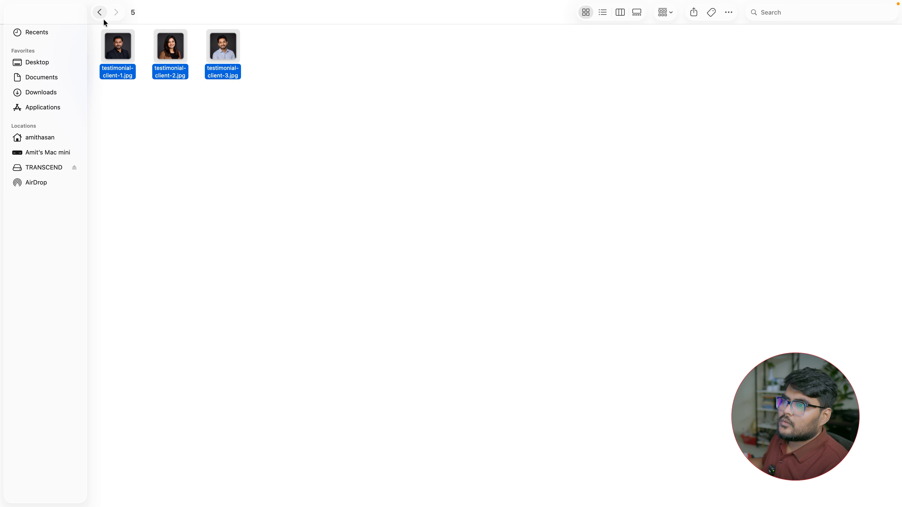
left_click(99, 12)
right_click(208, 148)
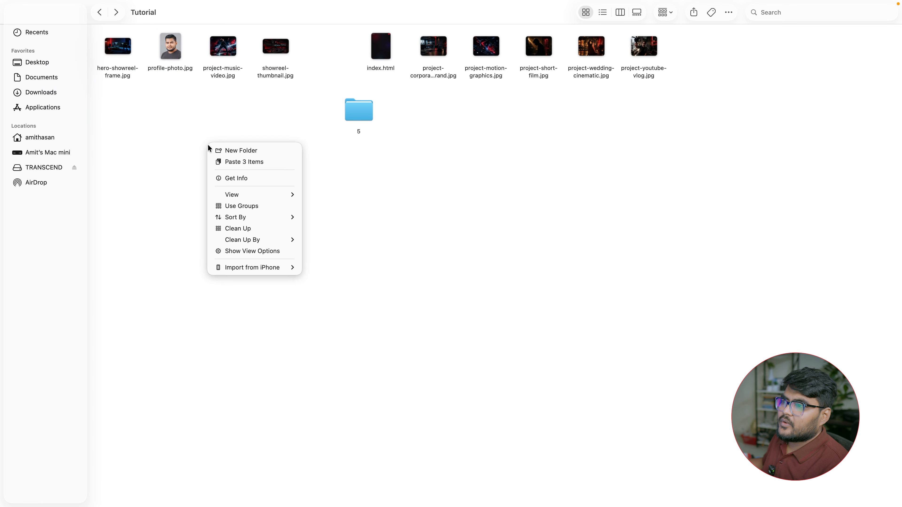
left_click(227, 162)
Move folder 5 from the Tutorial folder to the Trash
left_click(358, 111)
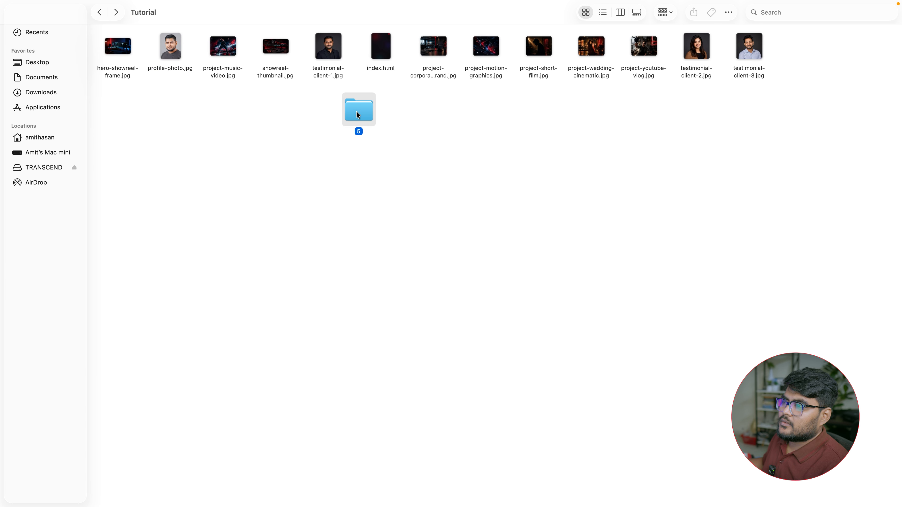
right_click(357, 111)
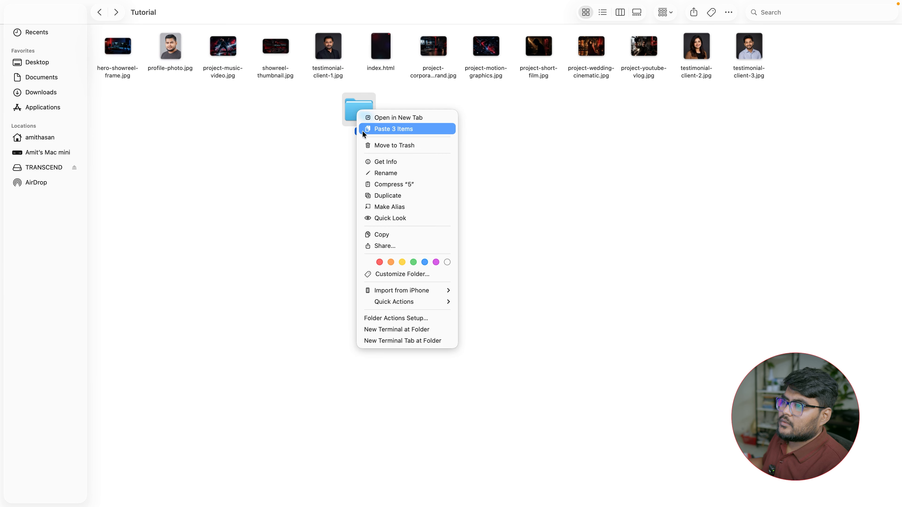
left_click(376, 145)
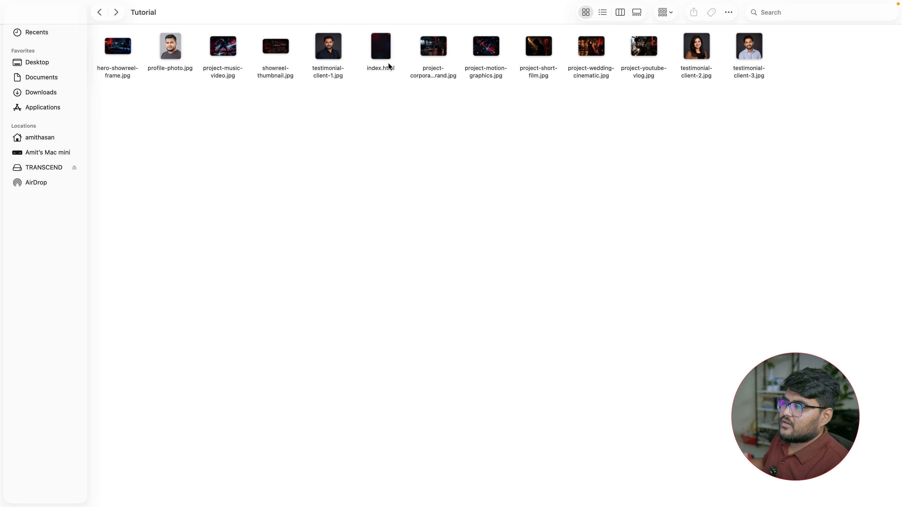
Create a new folder named images inside the Tutorial folder
right_click(352, 148)
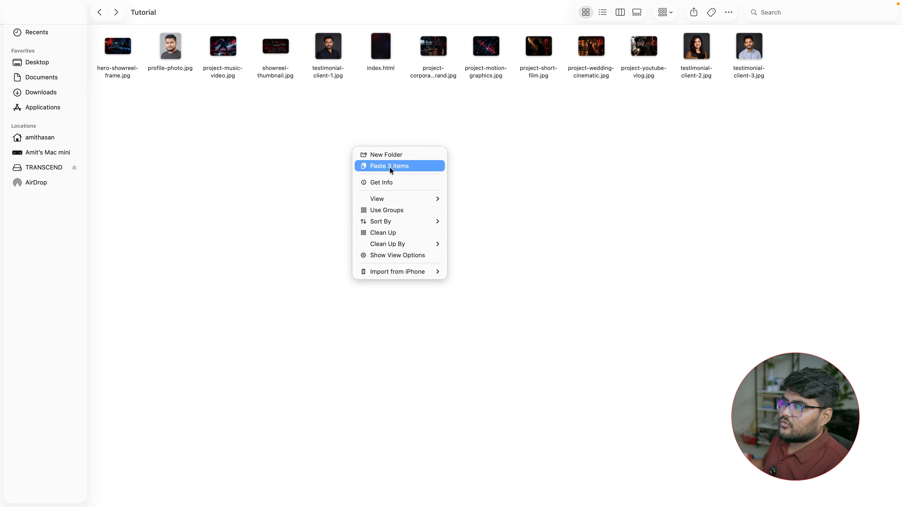
left_click(388, 155)
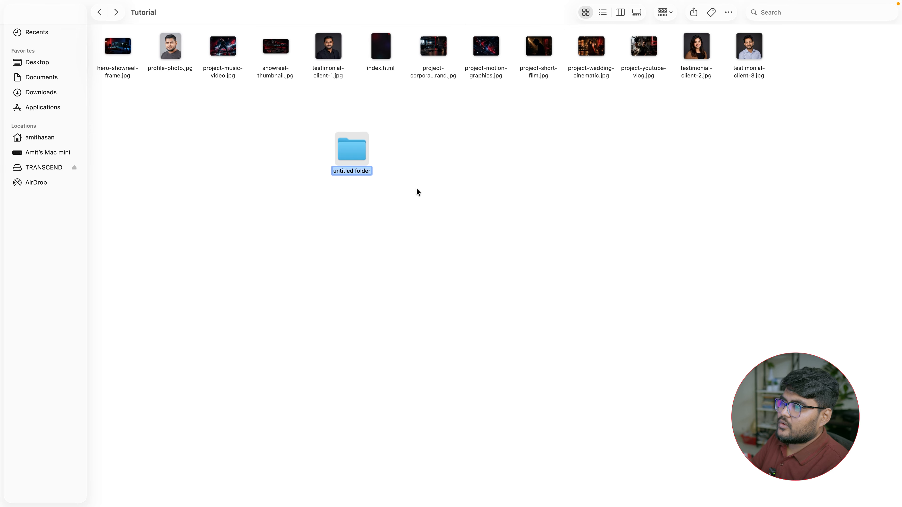
type("images")
key("Return")
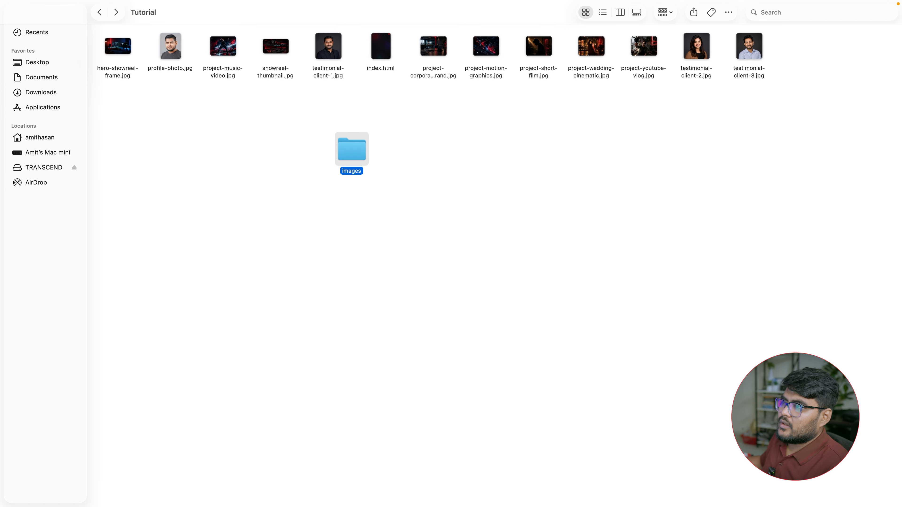
Move all the JPG files in the Tutorial folder into the images folder, leaving index.html outside
left_click_drag(810, 65, 142, 57)
left_click(370, 59, "super")
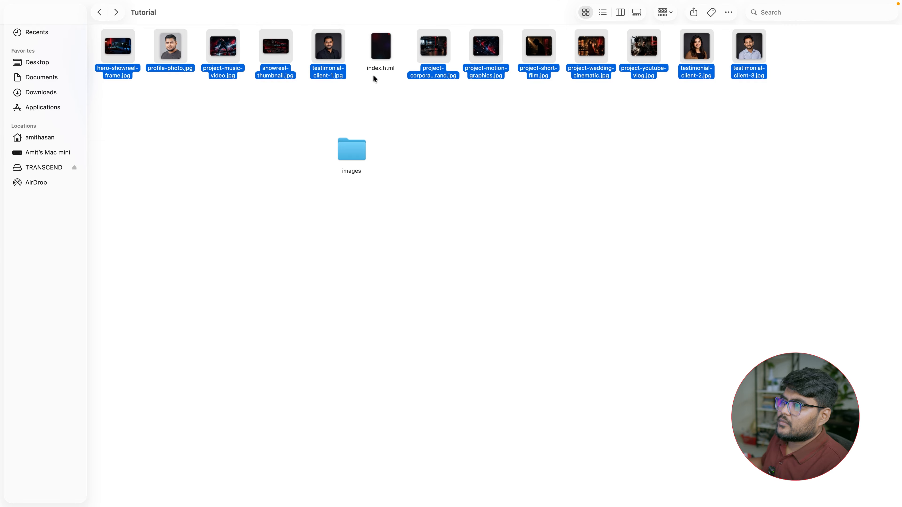
left_click_drag(330, 48, 352, 149)
Clean up the Tutorial folder's icons by name
right_click(437, 151)
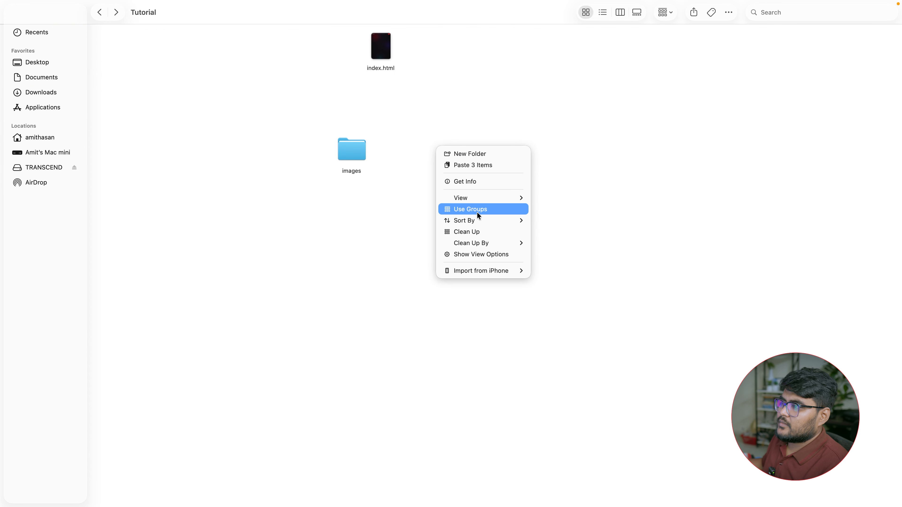
mouse_move(502, 245)
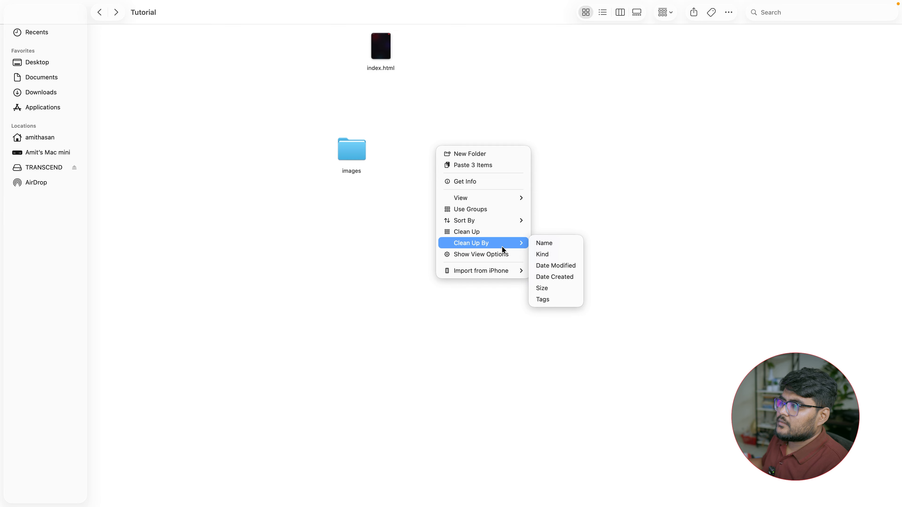
left_click(552, 244)
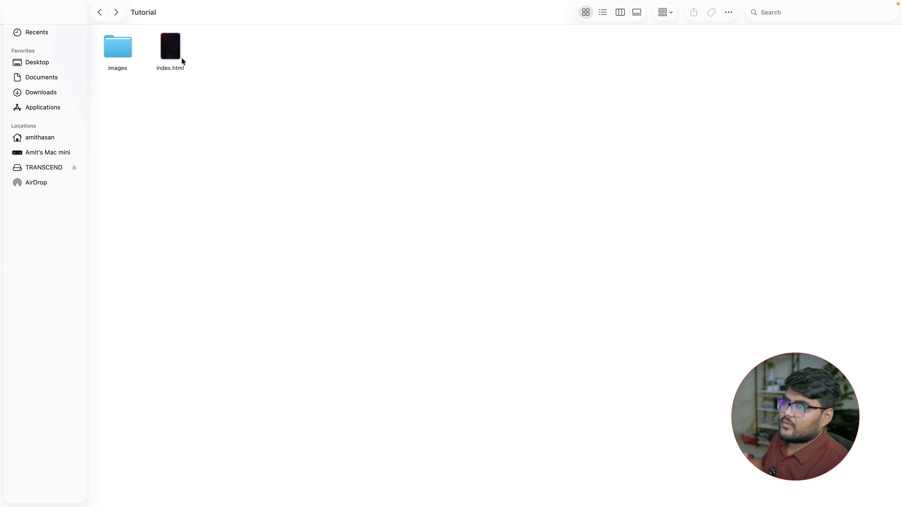
Open index.html in the browser, check the images in the portfolio, showreel and testimonials sections, and return to the Tutorial folder
double_click(170, 53)
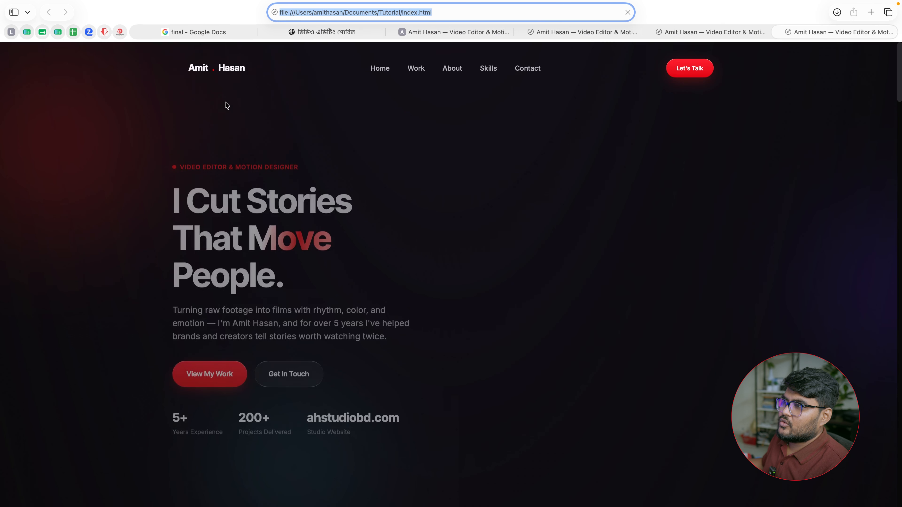
scroll(602, 285, "down", 10)
scroll(602, 285, "down", 12)
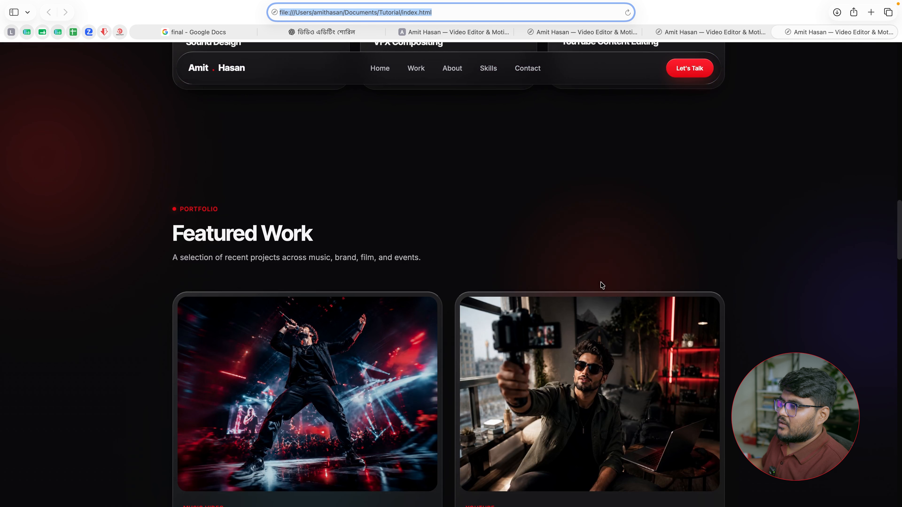
scroll(568, 341, "down", 15)
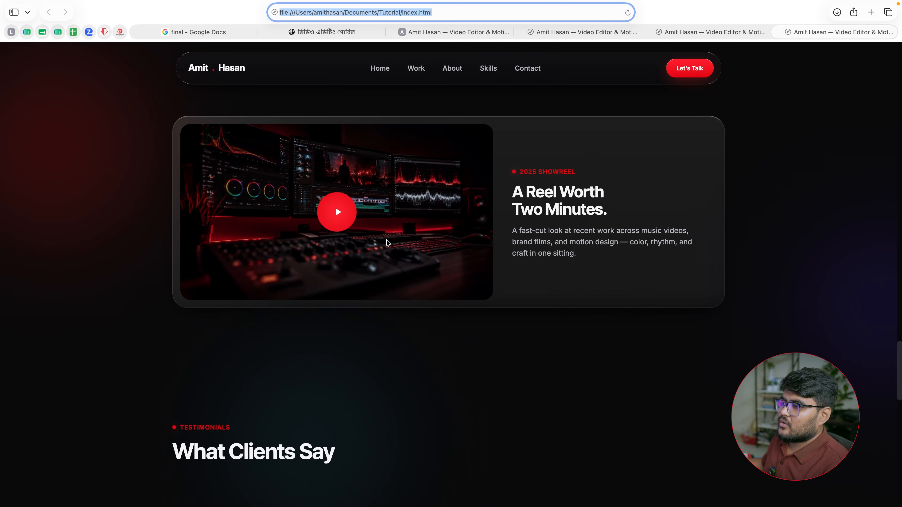
scroll(462, 314, "down", 5)
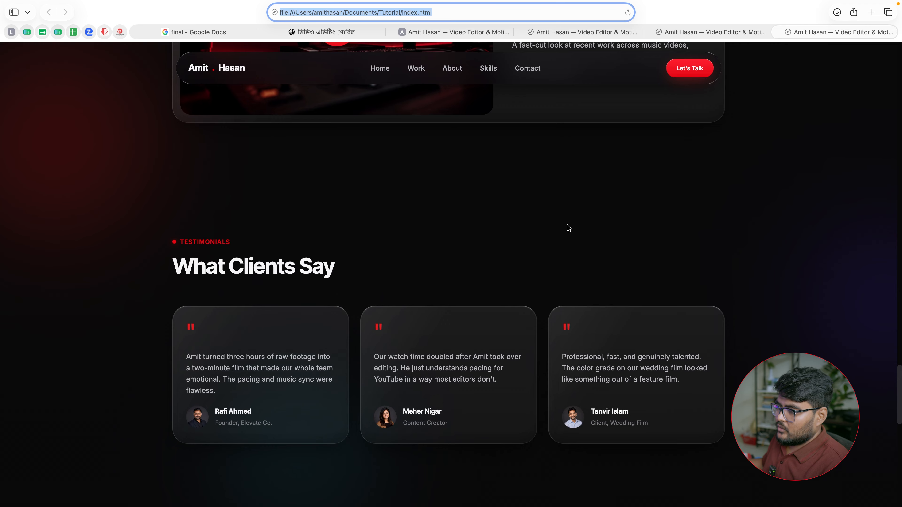
key("super+Tab")
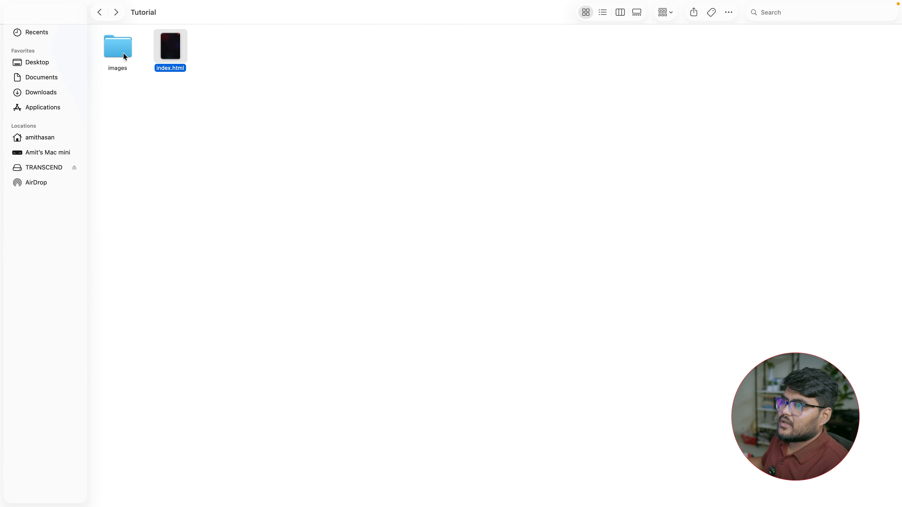
left_click(215, 109)
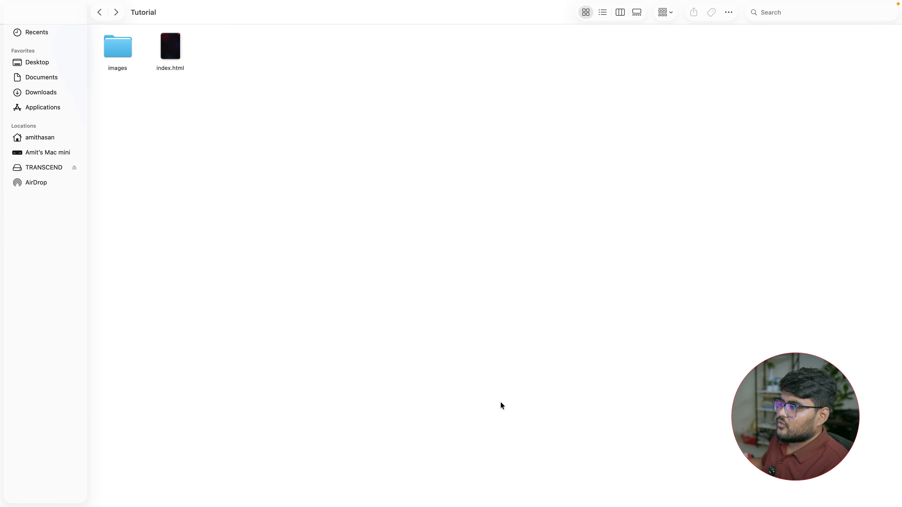
Switch to the browser with the Google page, search for spaceship and open the Spaceship website
key("super+Tab")
type("spac")
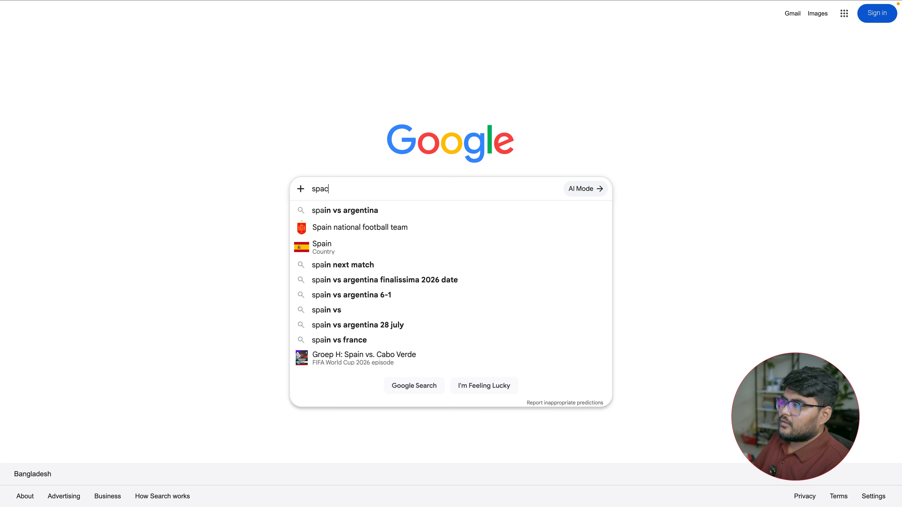
type("eship")
key("Return")
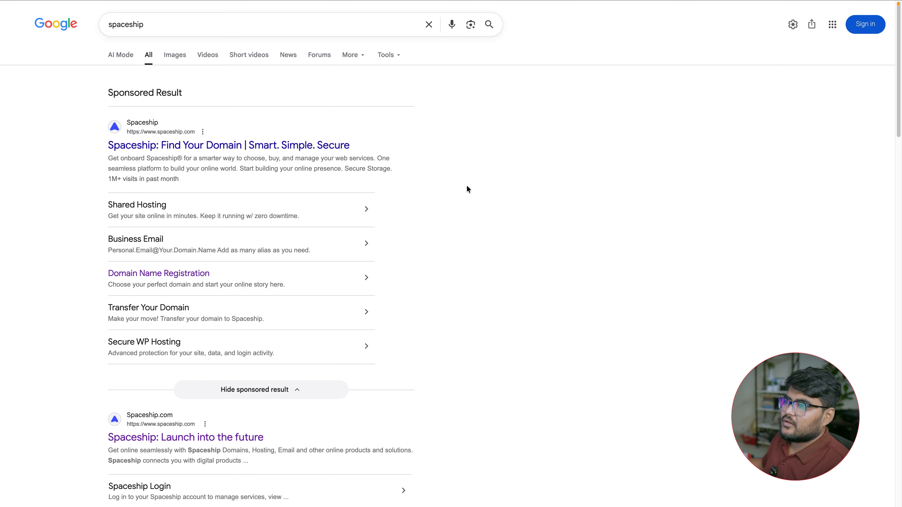
left_click(258, 146)
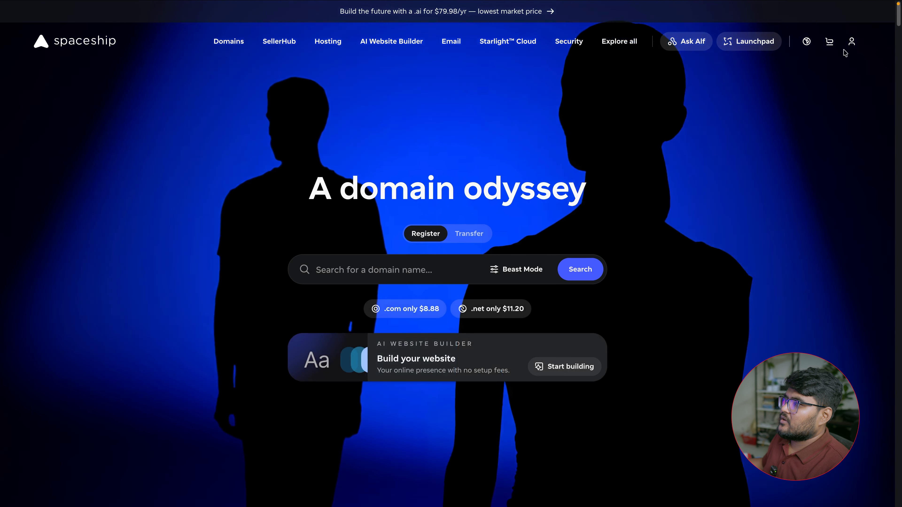
Log into the Spaceship account by entering the account password
left_click(852, 42)
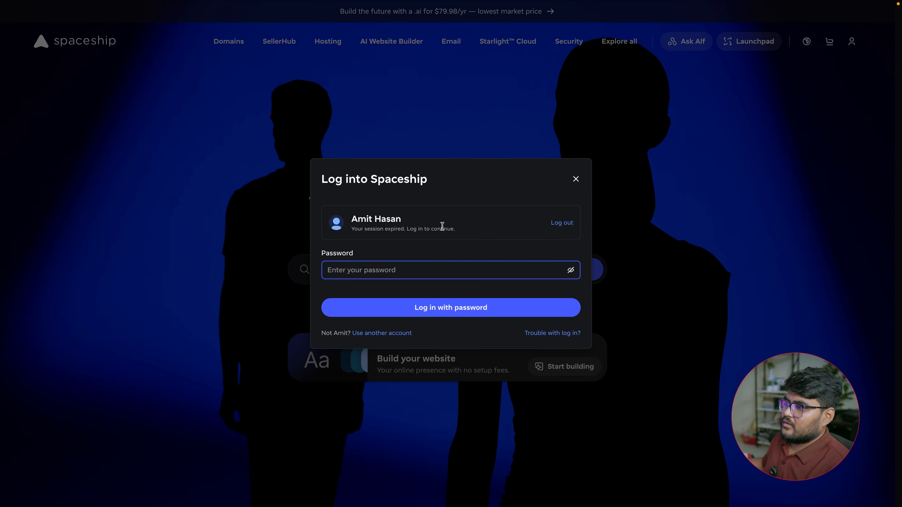
left_click(362, 267)
left_click(397, 296)
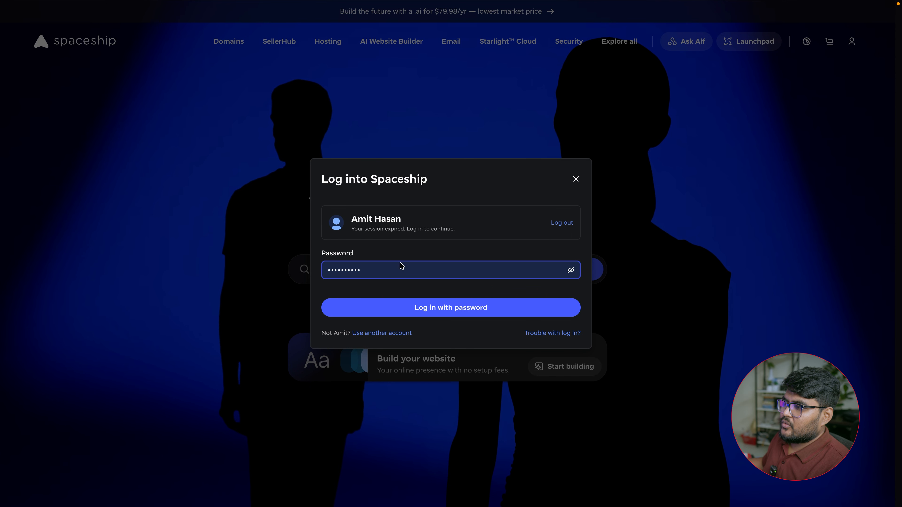
left_click(433, 309)
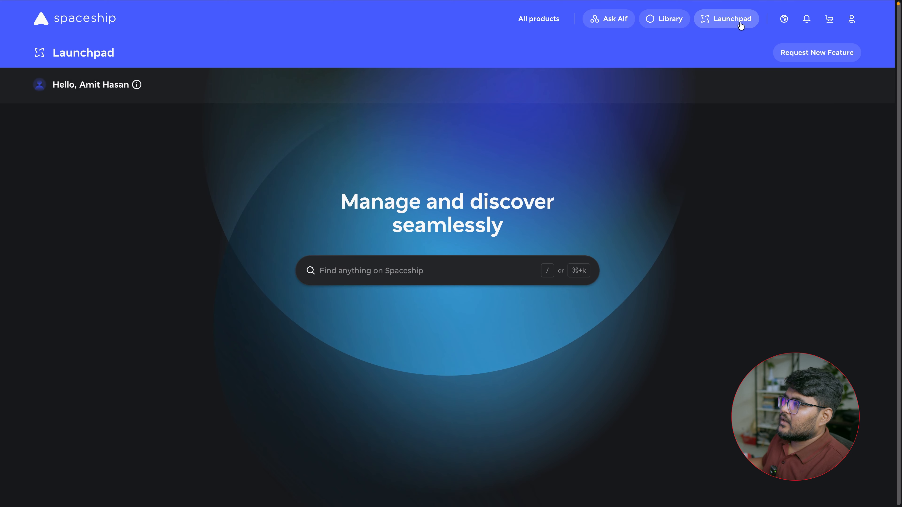
Open Spaceship's Hosting Manager and the file manager for the ahstudiobd.com website
key("super+k")
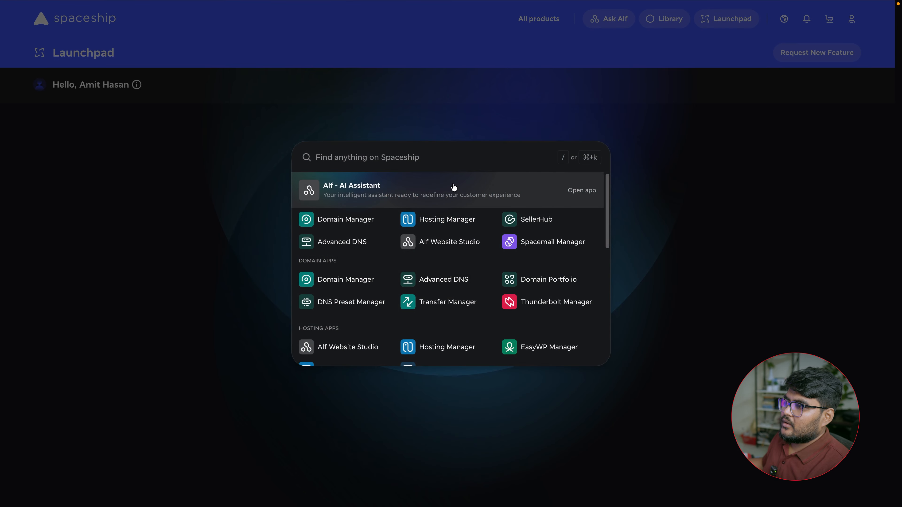
left_click(450, 224)
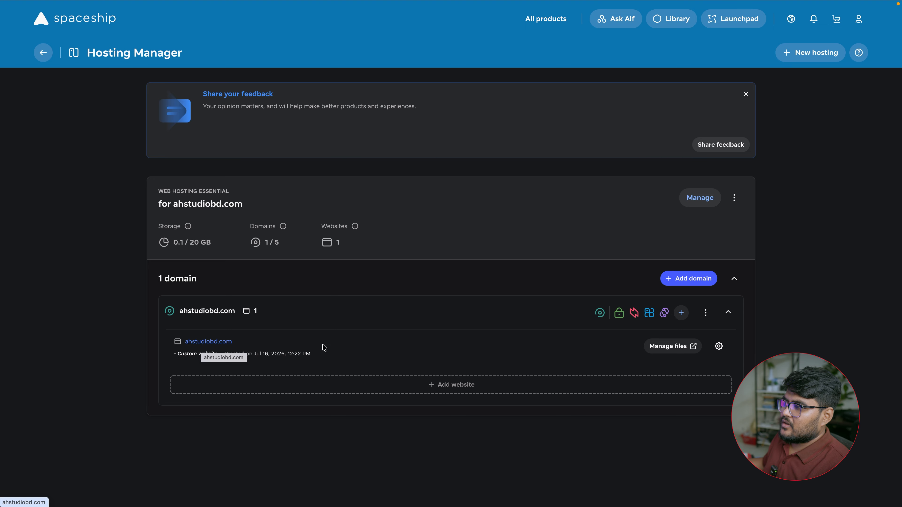
left_click(669, 351)
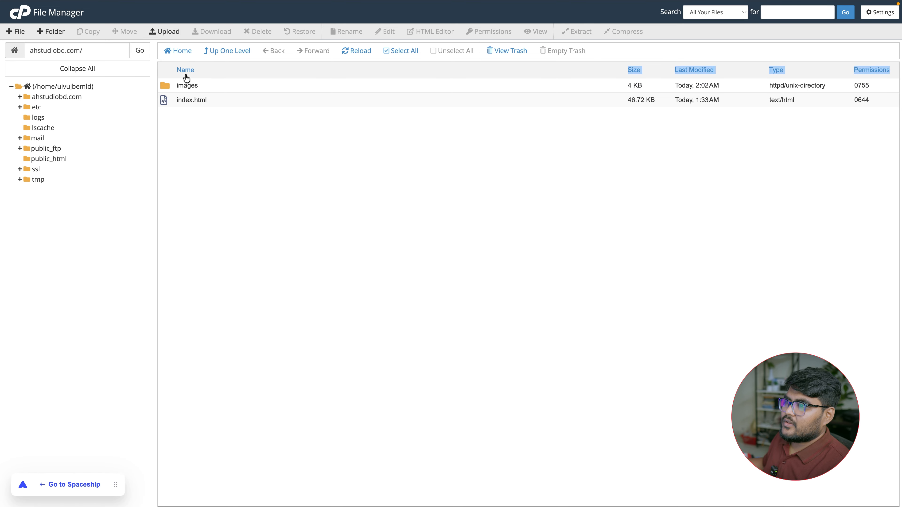
Move the existing images folder and index.html in the ahstudiobd.com directory to the trash
left_click(195, 102)
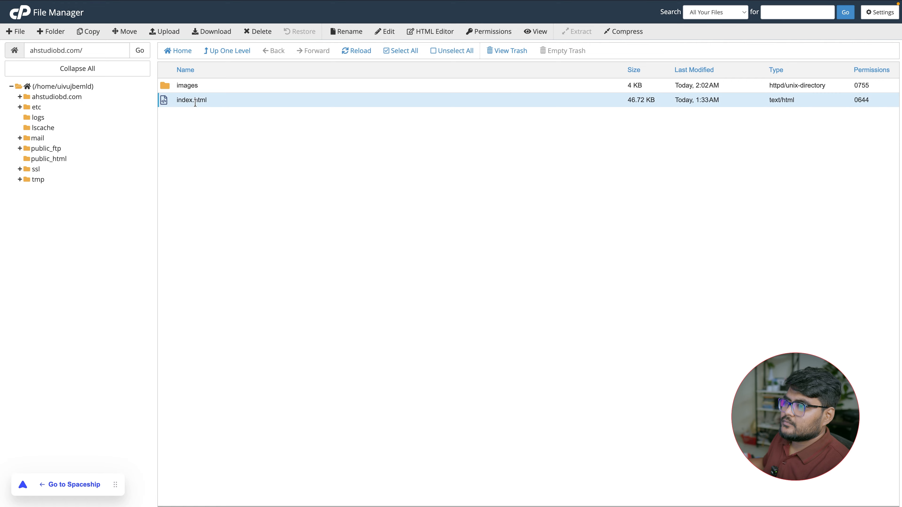
left_click(192, 91, "ctrl")
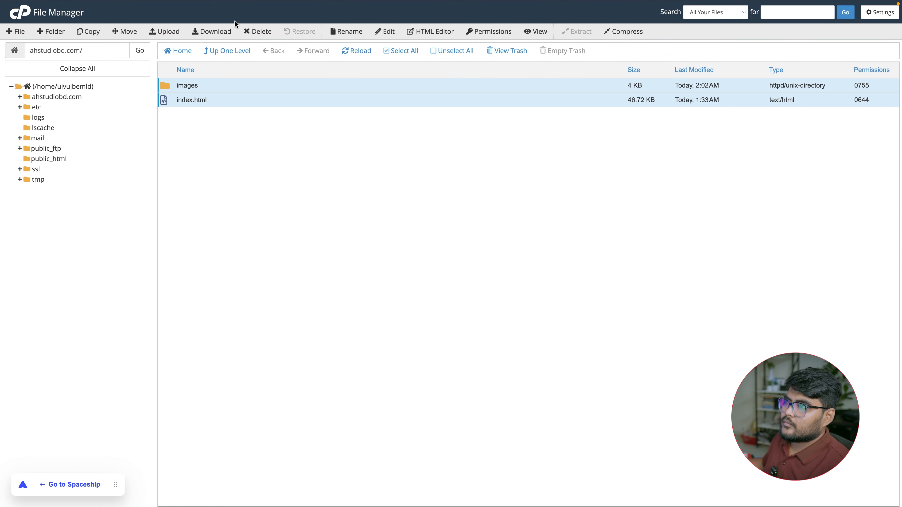
left_click(258, 32)
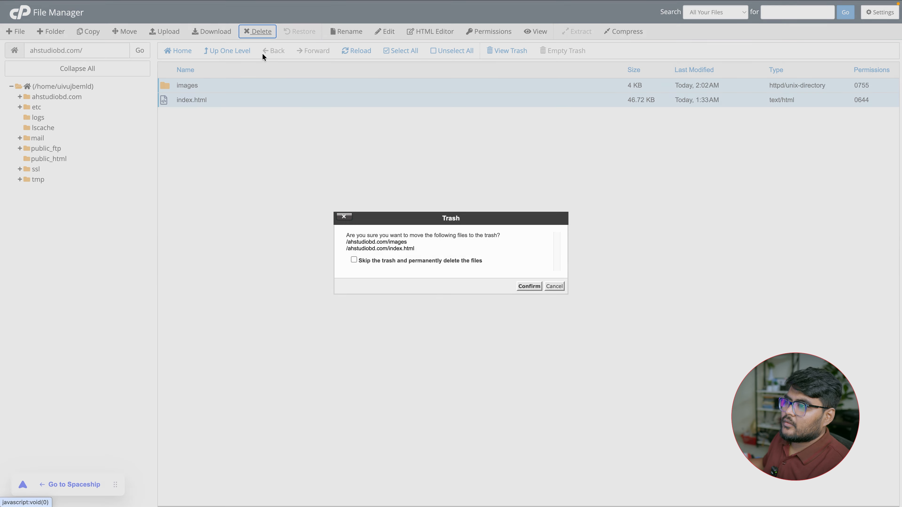
left_click(527, 286)
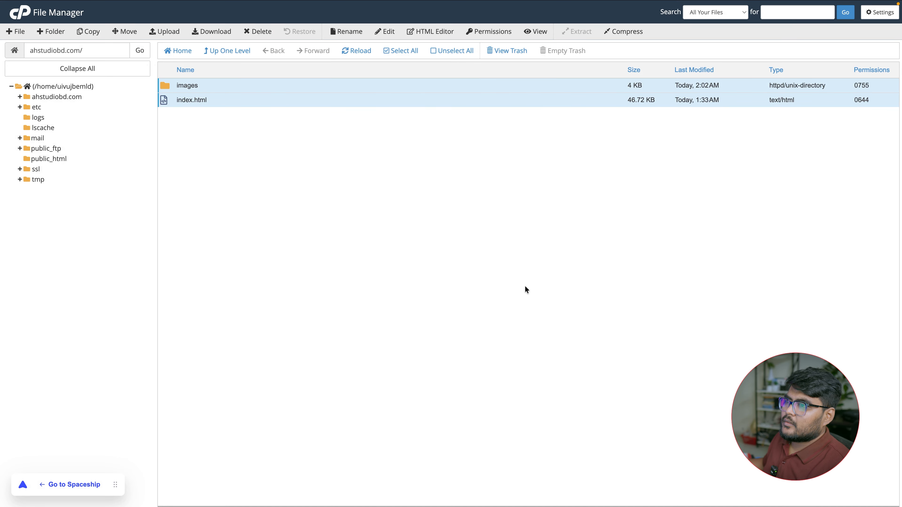
Start a file upload to the ahstudiobd.com directory and browse to the Tutorial folder in Documents, trying to select its images folder and index.html
left_click(166, 35)
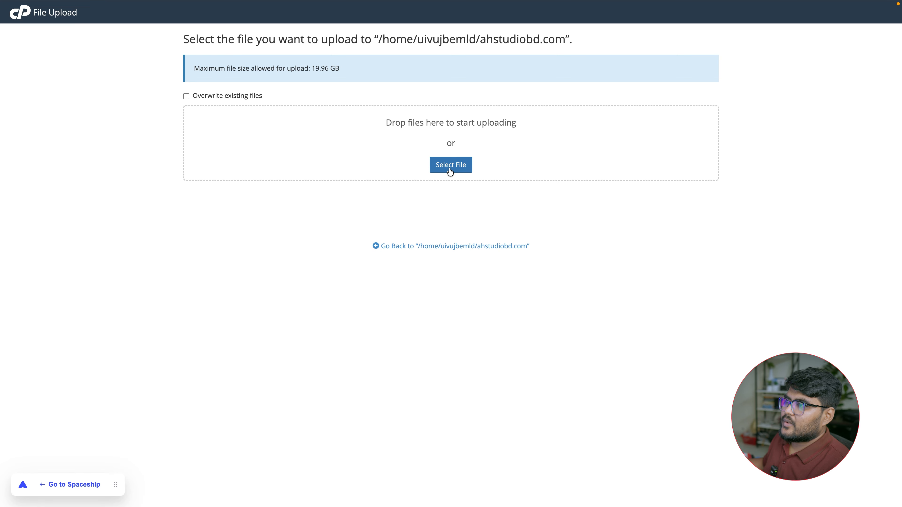
left_click(448, 169)
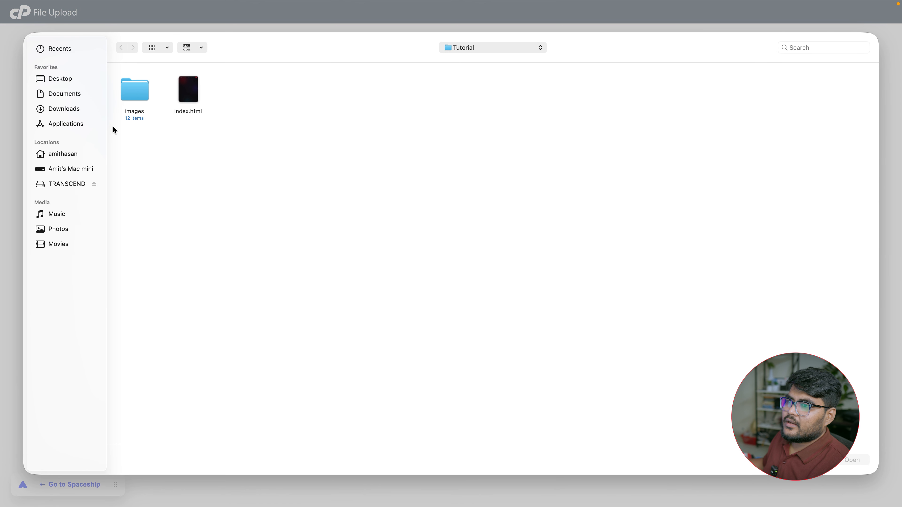
left_click(72, 96)
double_click(660, 96)
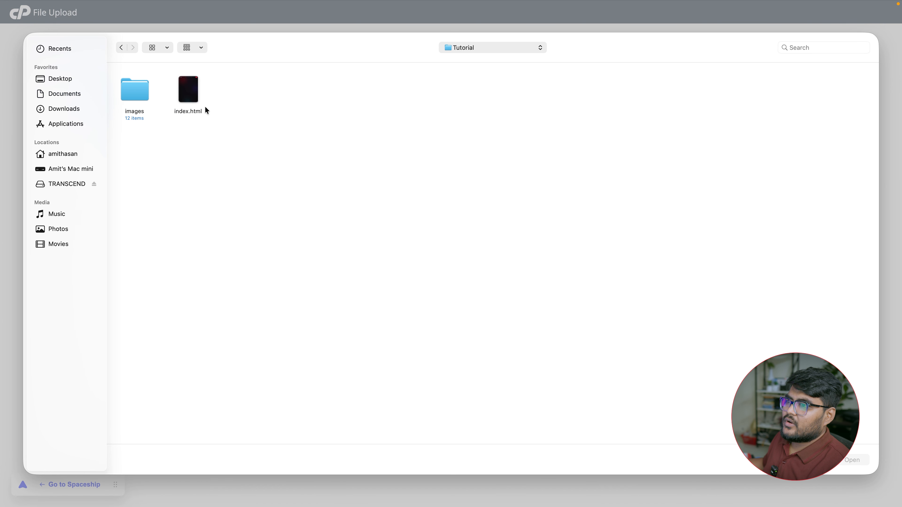
left_click_drag(262, 151, 135, 96)
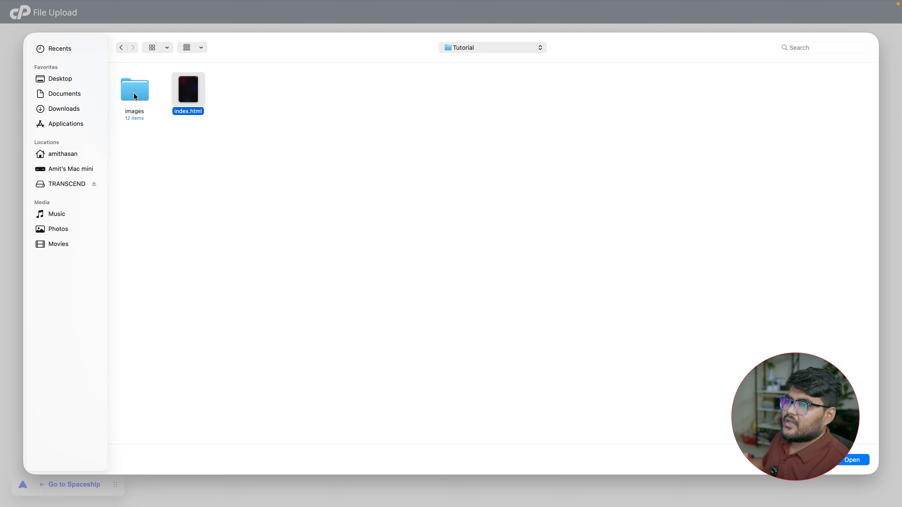
right_click(135, 97)
left_click(385, 217)
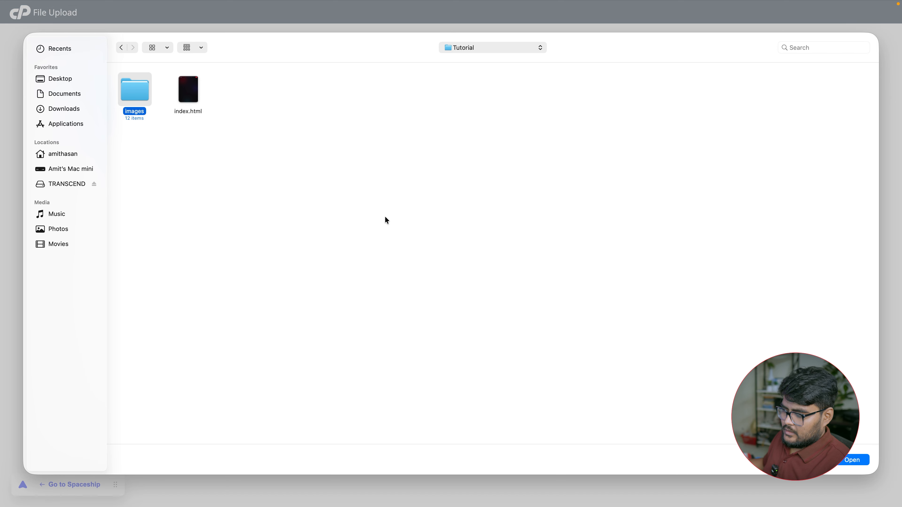
Switch to Finder and compress the Tutorial folder's images folder and index.html together into one zip archive
key("super+Tab")
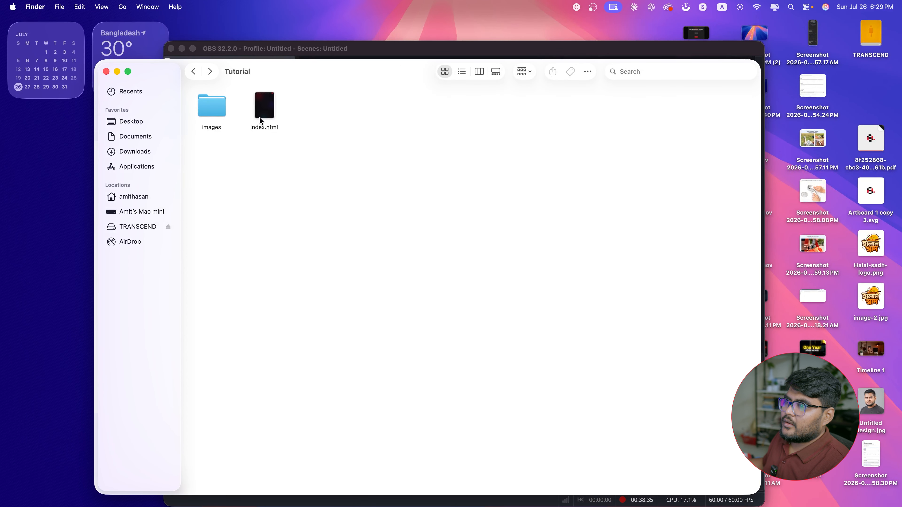
left_click_drag(290, 134, 205, 104)
right_click(205, 104)
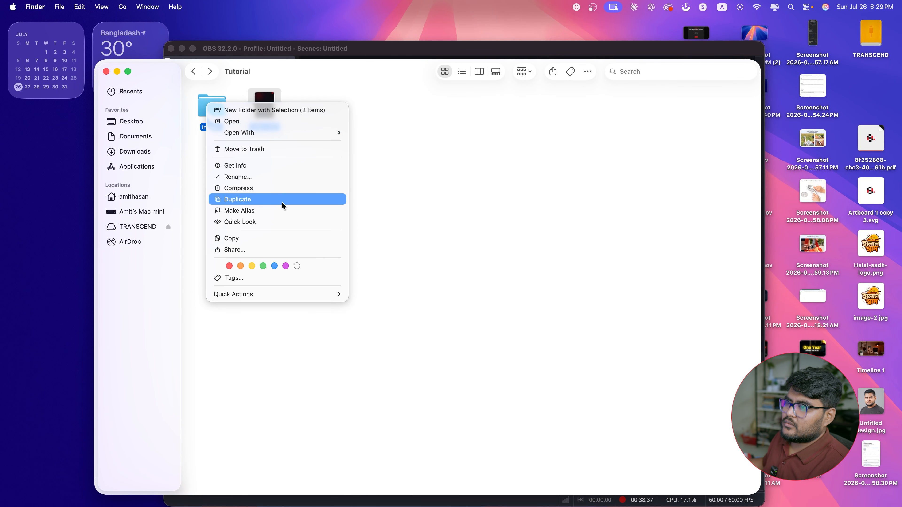
left_click(275, 188)
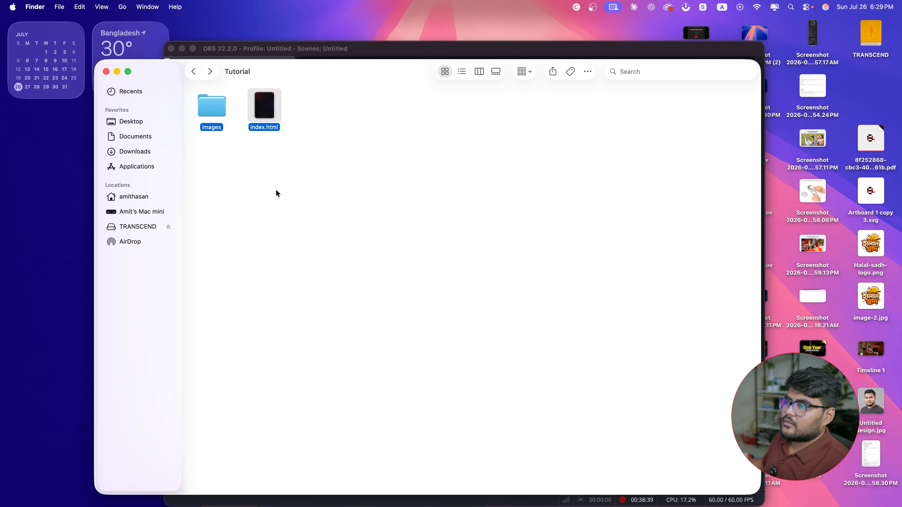
left_click(351, 151)
Switch back to Chrome, upload Archive.zip from the Tutorial folder and return to the ahstudiobd.com directory
key("super+Tab")
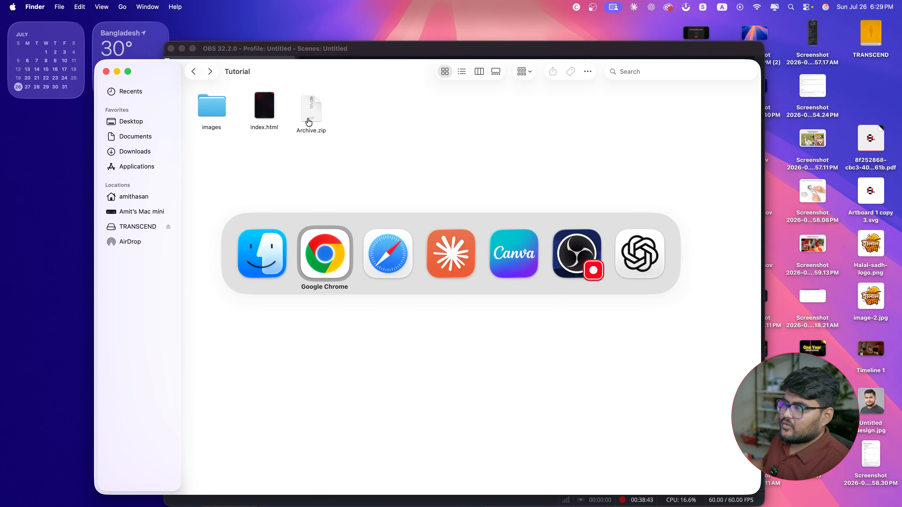
left_click(276, 168)
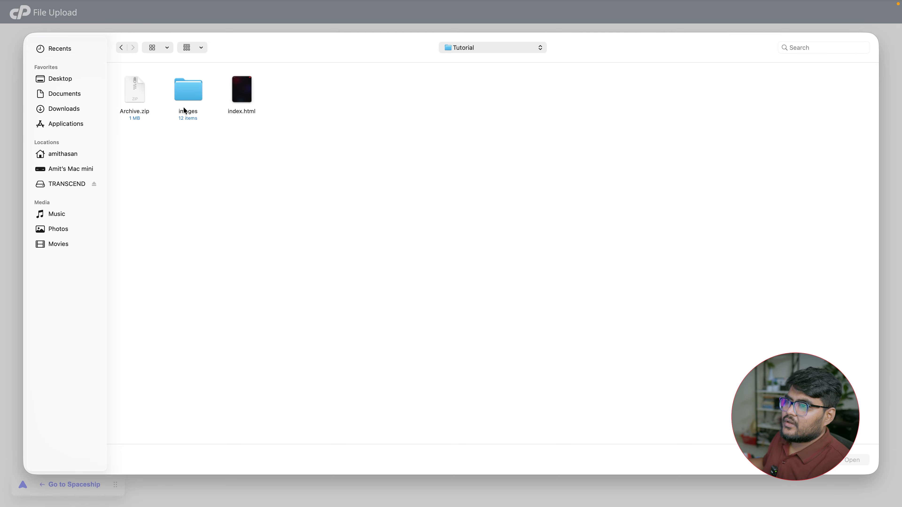
left_click(126, 94)
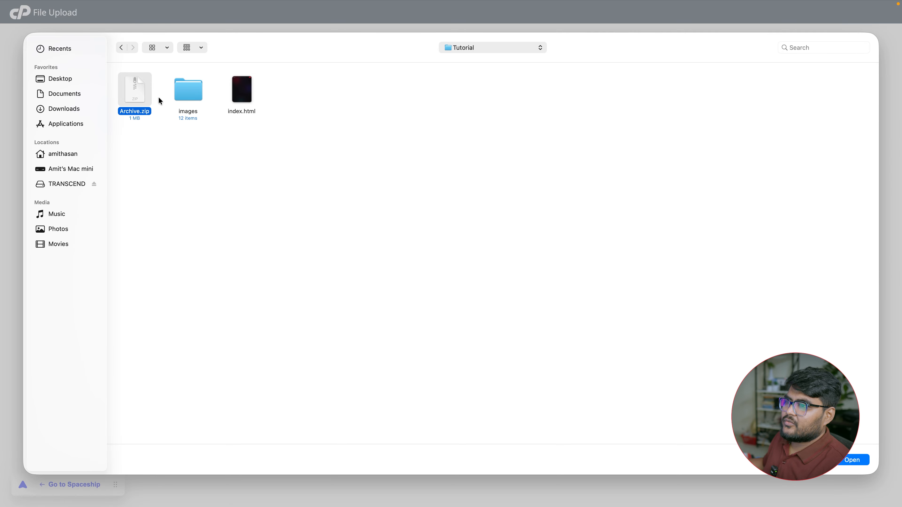
left_click(852, 461)
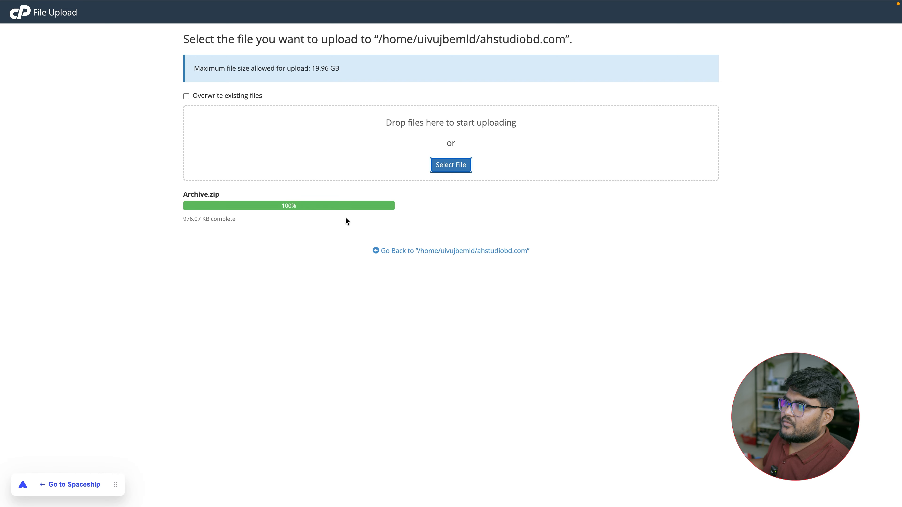
left_click(419, 250)
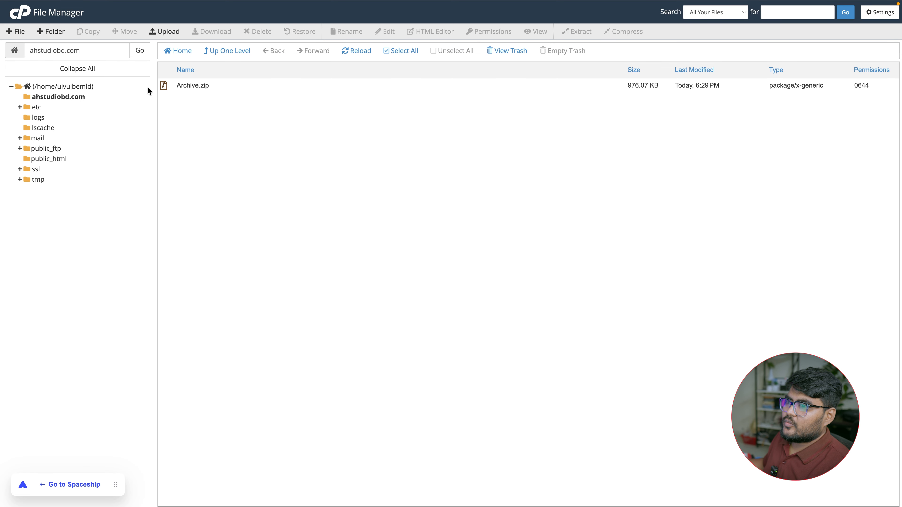
Extract Archive.zip into the /ahstudiobd.com directory and dismiss the extraction results
left_click(188, 87)
right_click(187, 85)
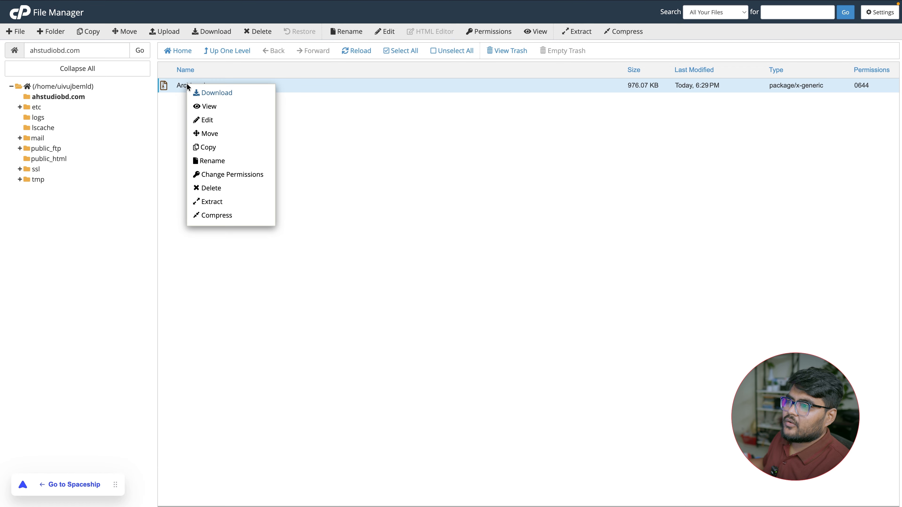
left_click(227, 201)
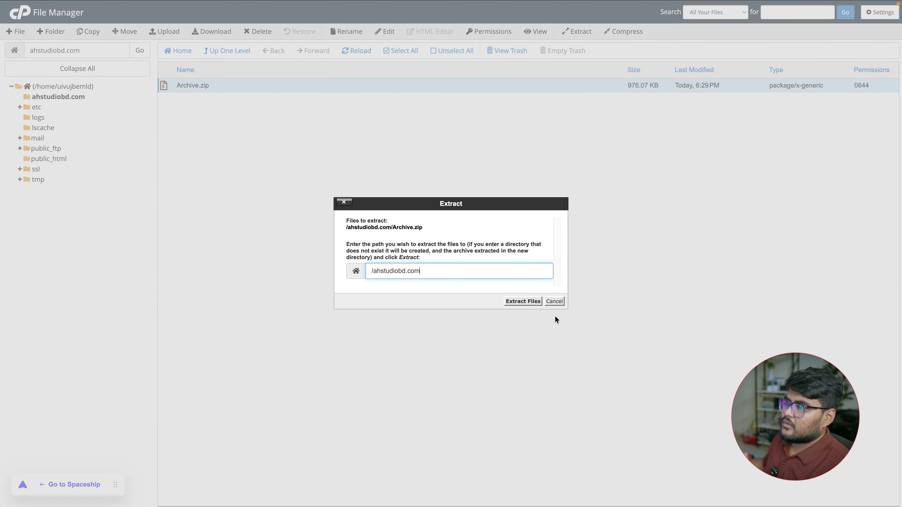
left_click(526, 302)
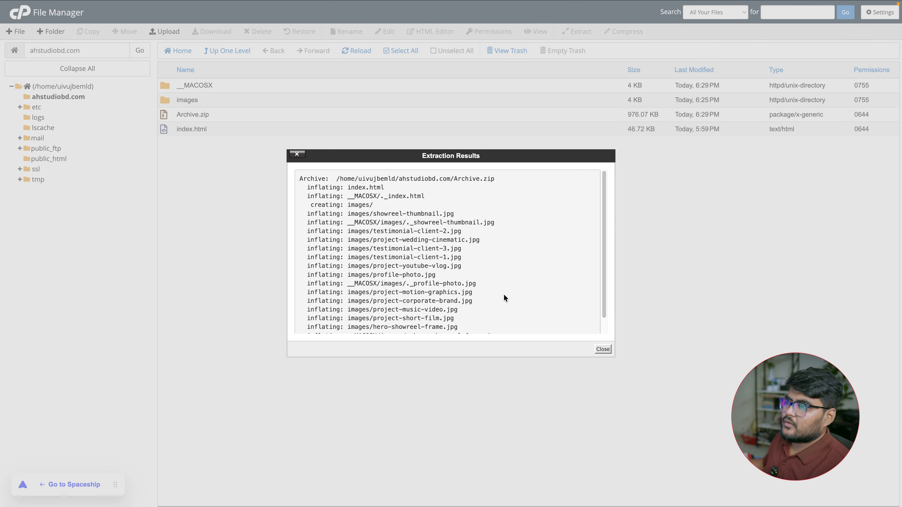
left_click(602, 349)
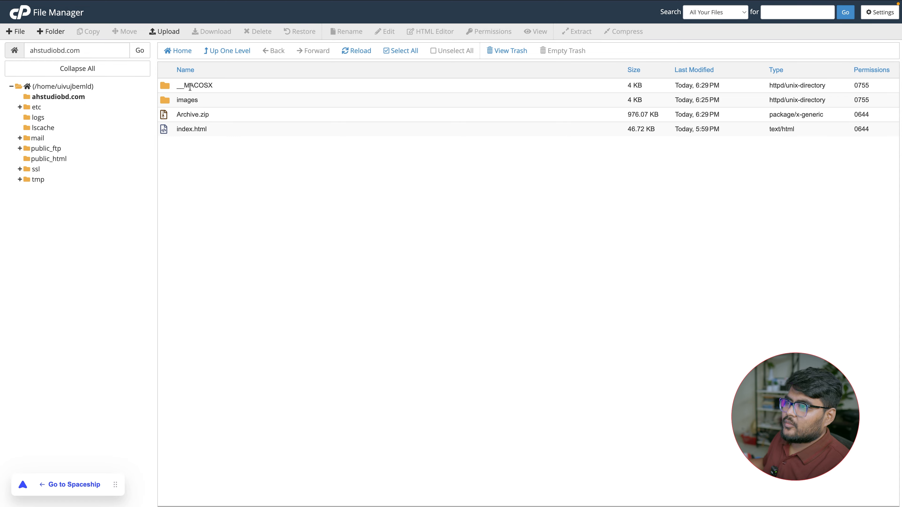
Delete the __MACOSX folder from the ahstudiobd.com directory
left_click(218, 88)
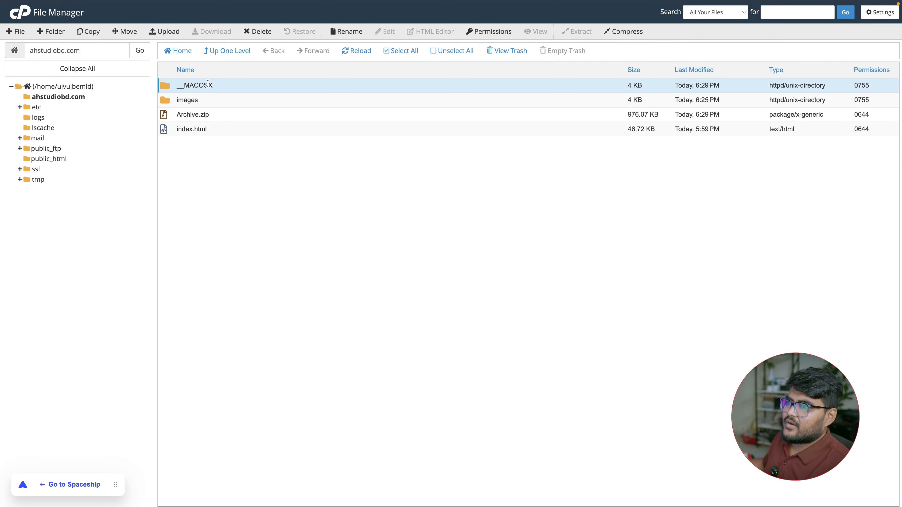
right_click(208, 85)
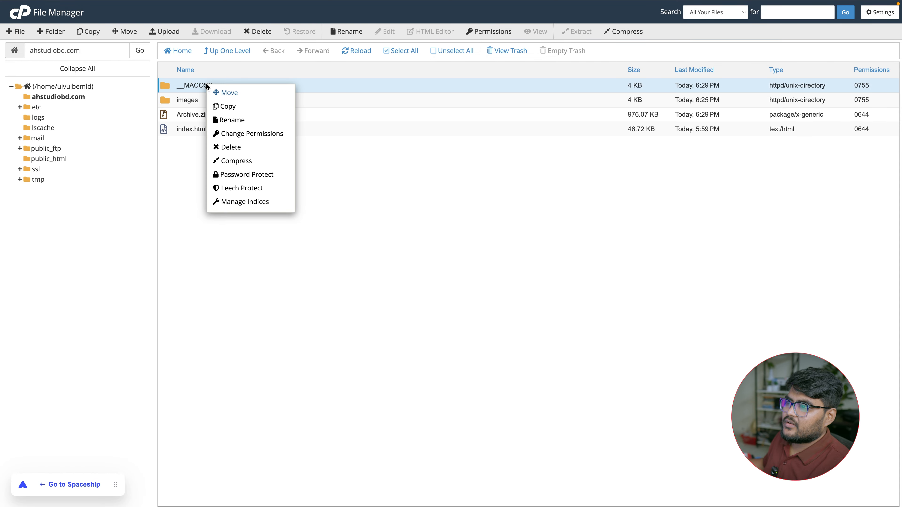
left_click(235, 147)
left_click(529, 283)
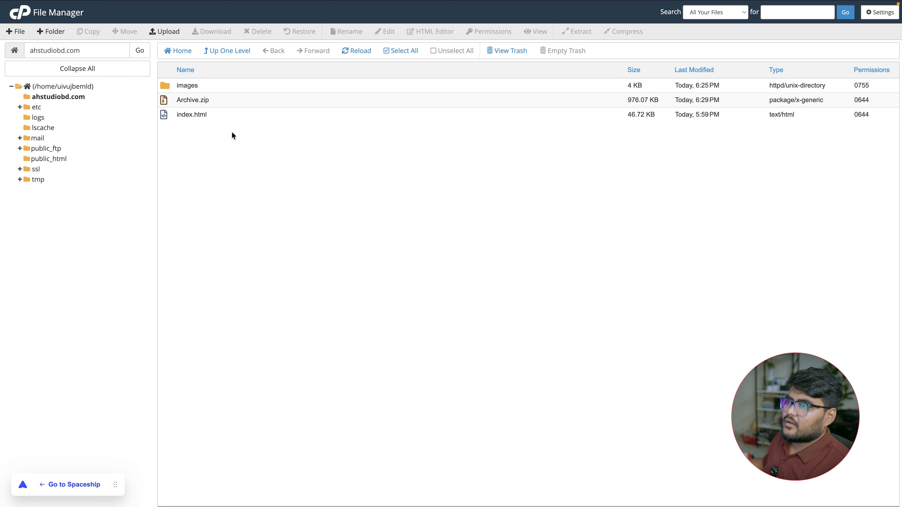
Delete Archive.zip from the ahstudiobd.com directory, keeping the extracted images folder and index.html
left_click(203, 99)
right_click(204, 100)
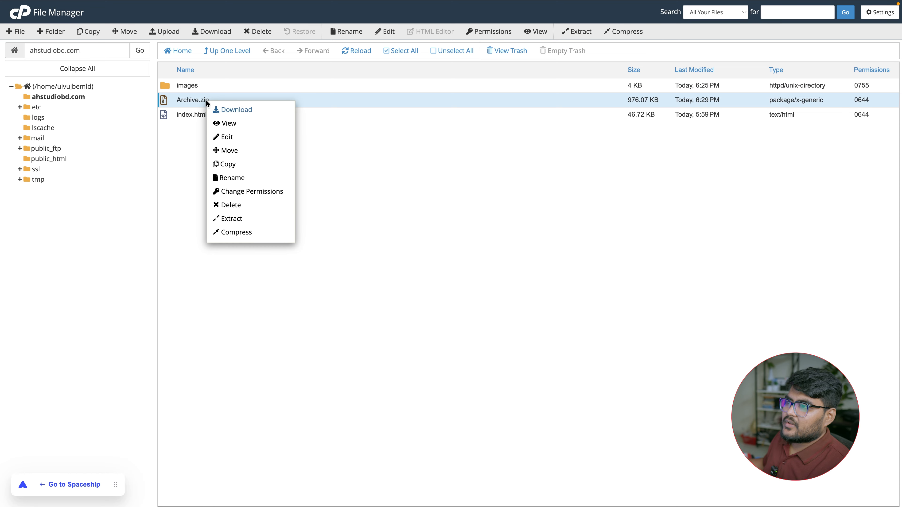
left_click(241, 205)
left_click(529, 283)
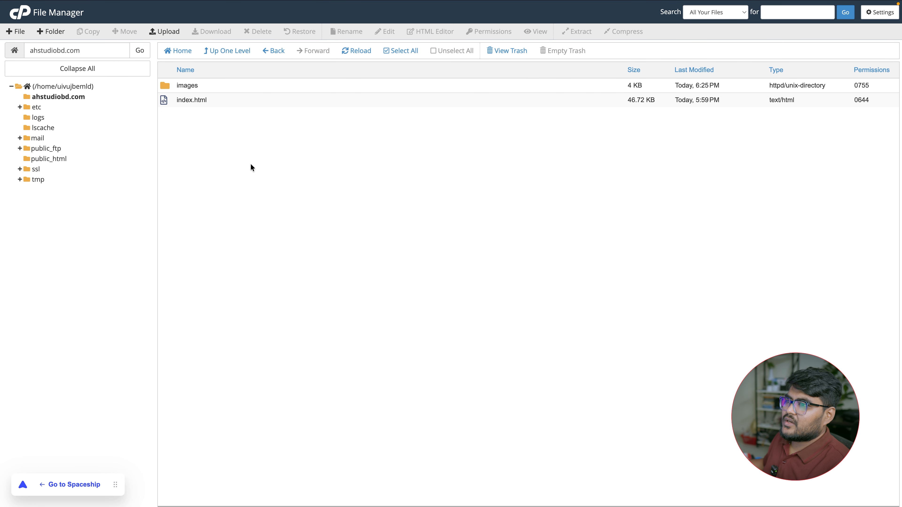
key("super+Tab")
key("super+Tab")
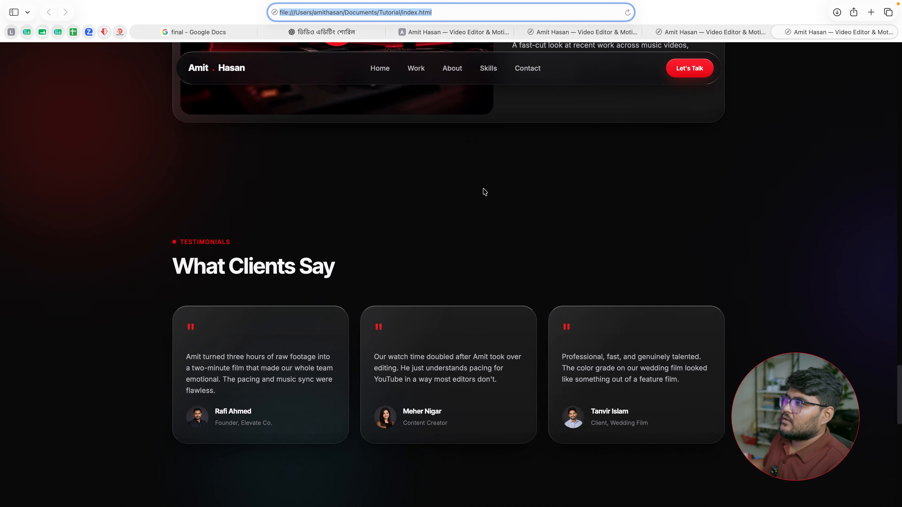
left_click(484, 192)
left_click(870, 12)
type("www.ahstudiobd.com")
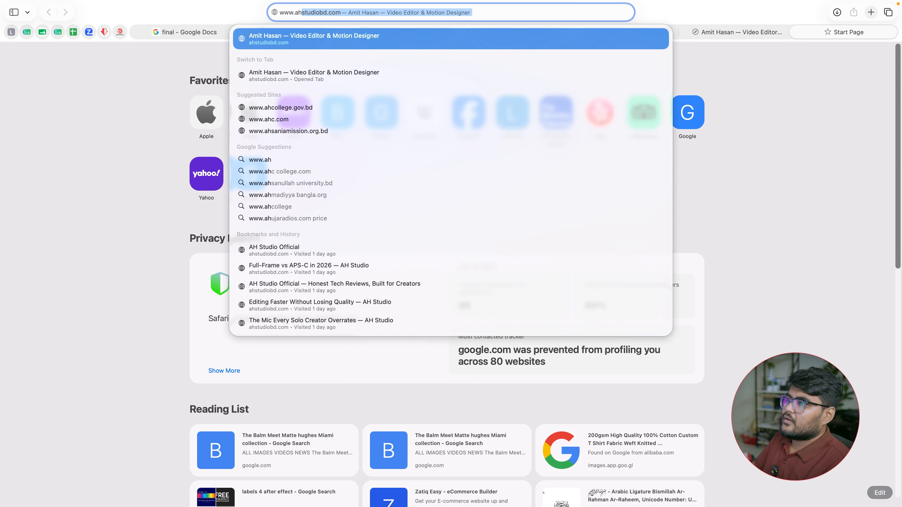
key("Return")
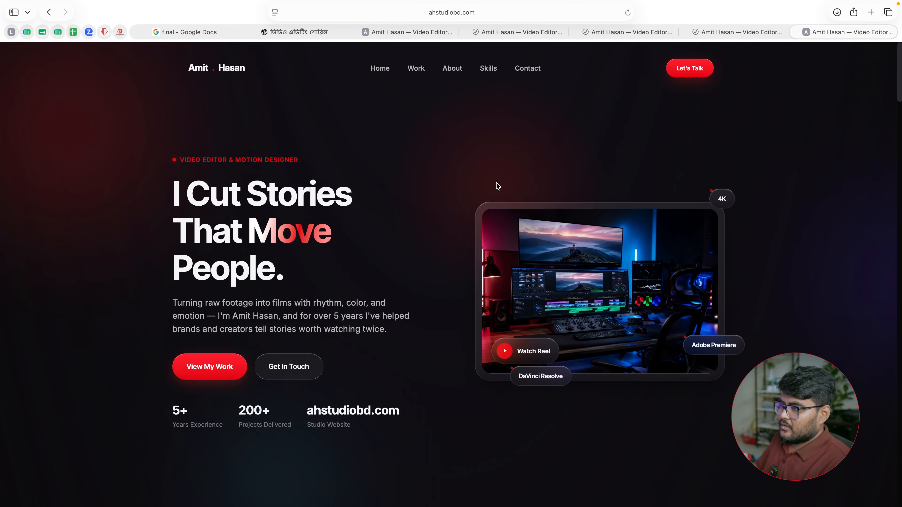
Examine the live portfolio site from the hero through featured work, showreel, testimonials, social links and contact form, and return to its beginning
scroll(509, 192, "down", 6)
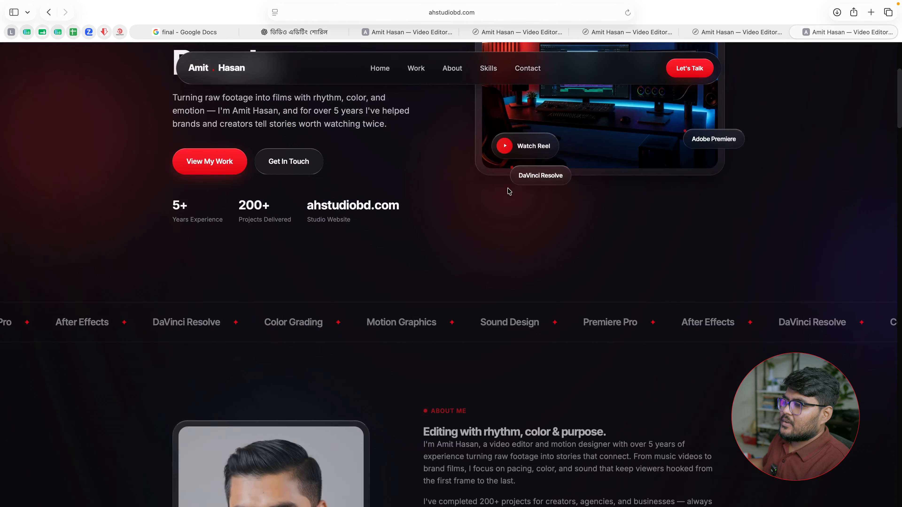
scroll(509, 191, "down", 20)
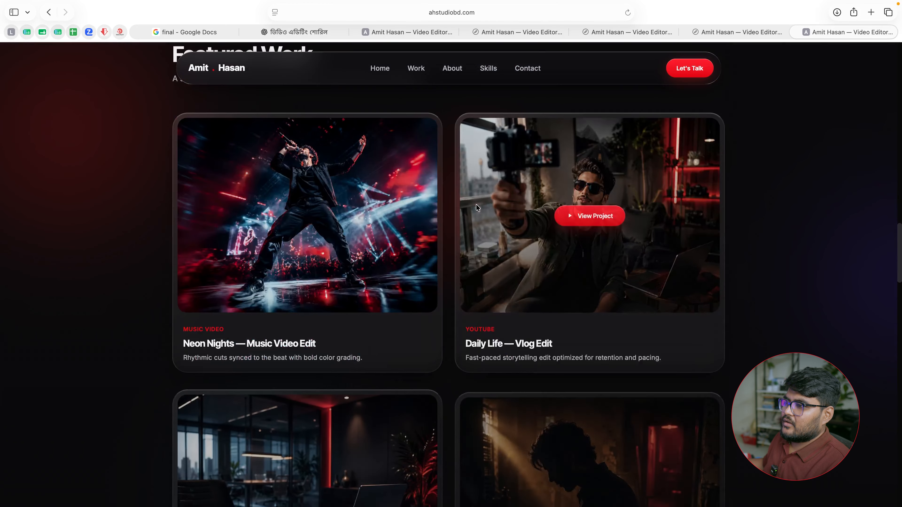
scroll(415, 195, "down", 15)
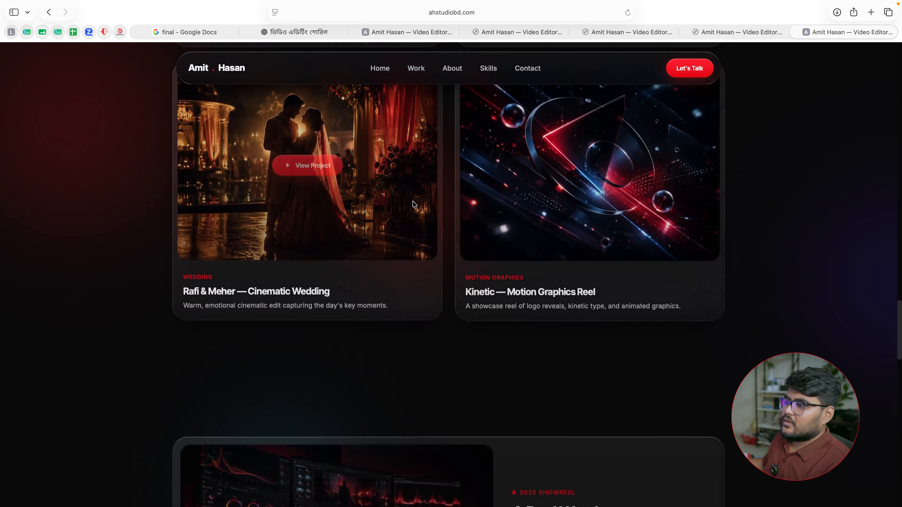
scroll(413, 204, "down", 10)
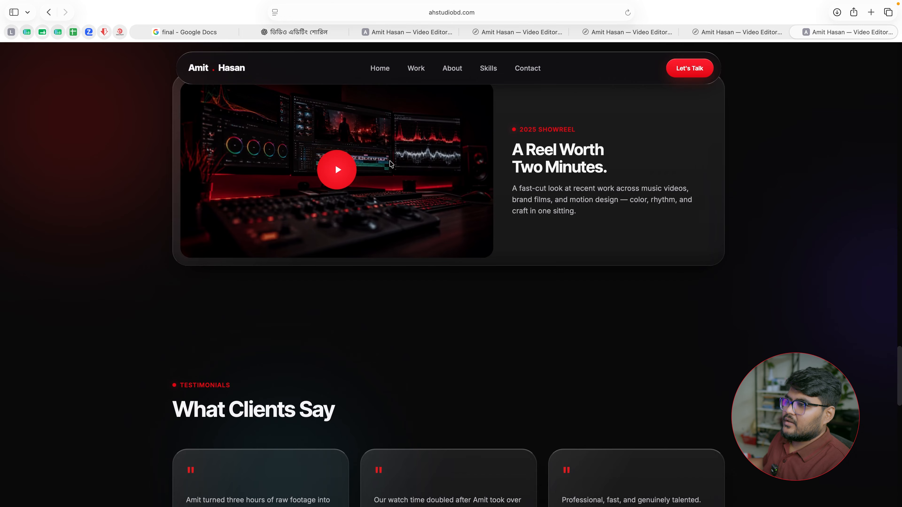
scroll(391, 164, "up", 3)
scroll(390, 320, "down", 5)
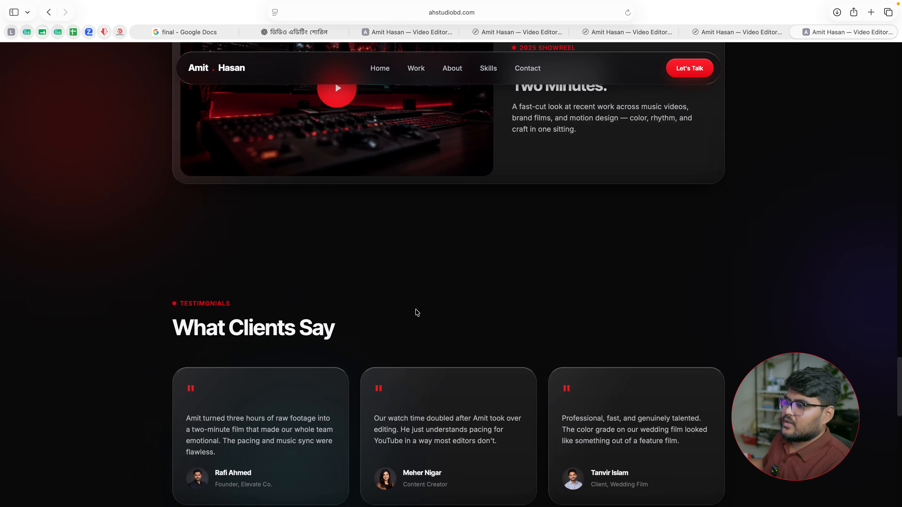
scroll(417, 311, "down", 16)
scroll(417, 312, "up", 9)
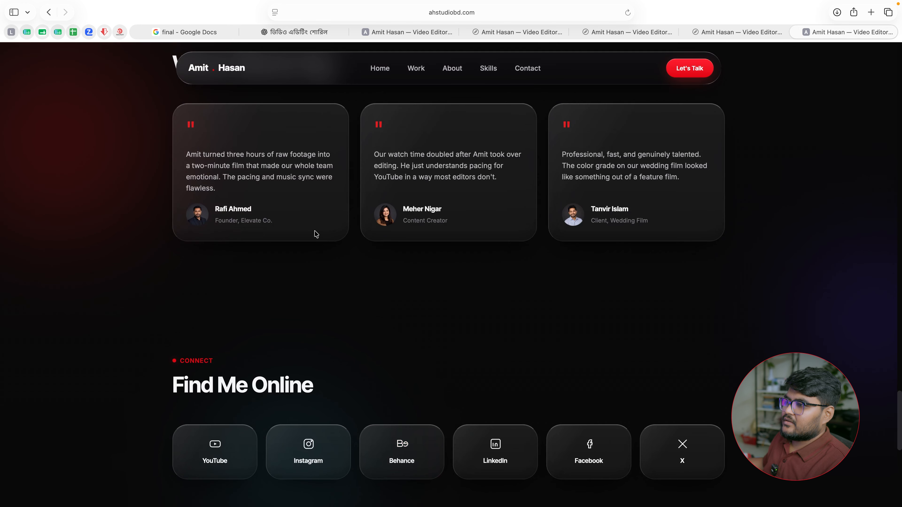
scroll(573, 343, "down", 12)
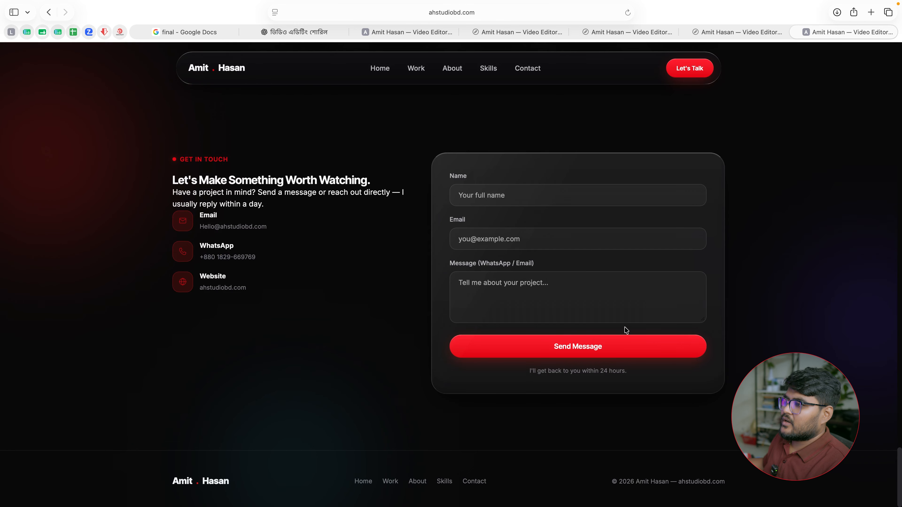
scroll(510, 326, "up", 20)
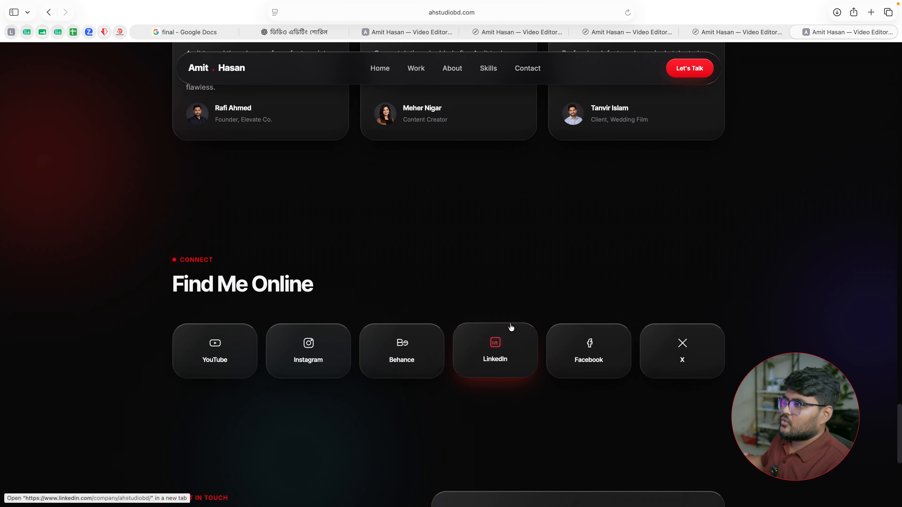
scroll(511, 325, "up", 10)
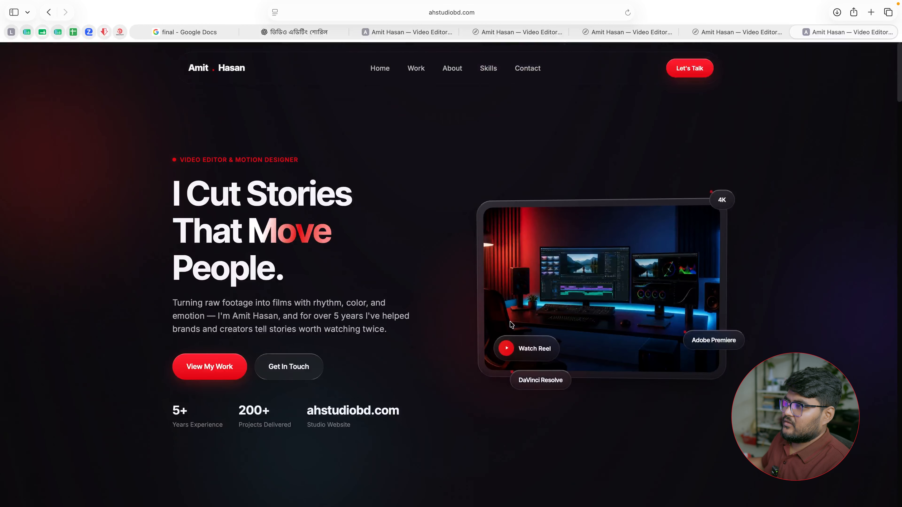